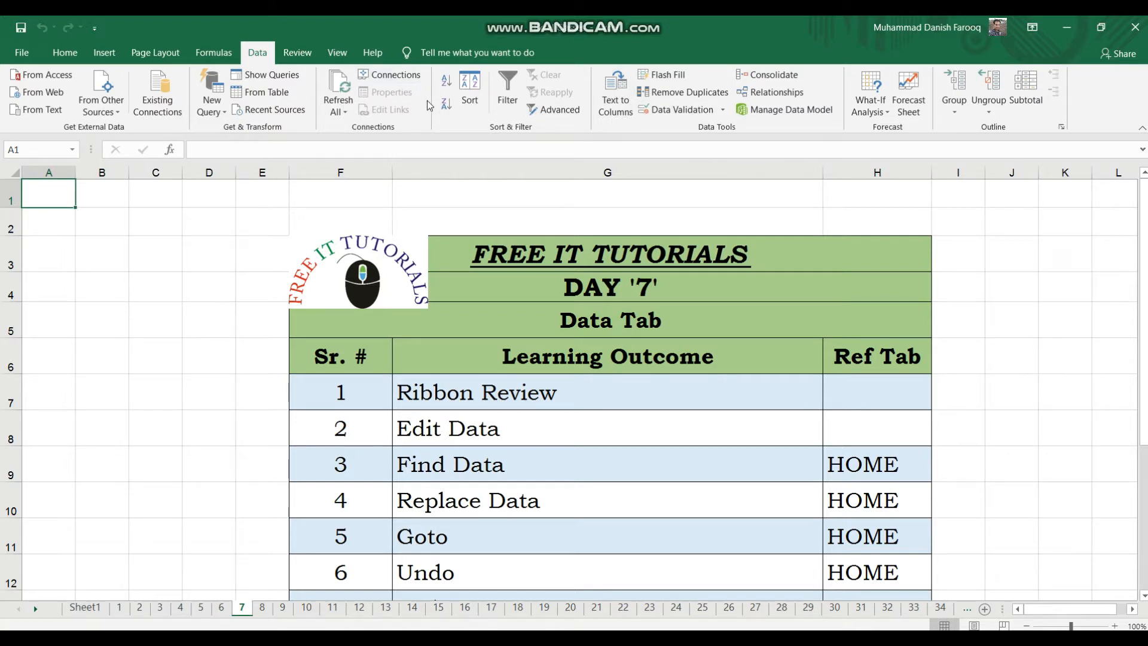
# Look through the Day 7 learning outcomes table and the empty rows below it.
pyautogui.click(240, 229)
pyautogui.click(231, 305)
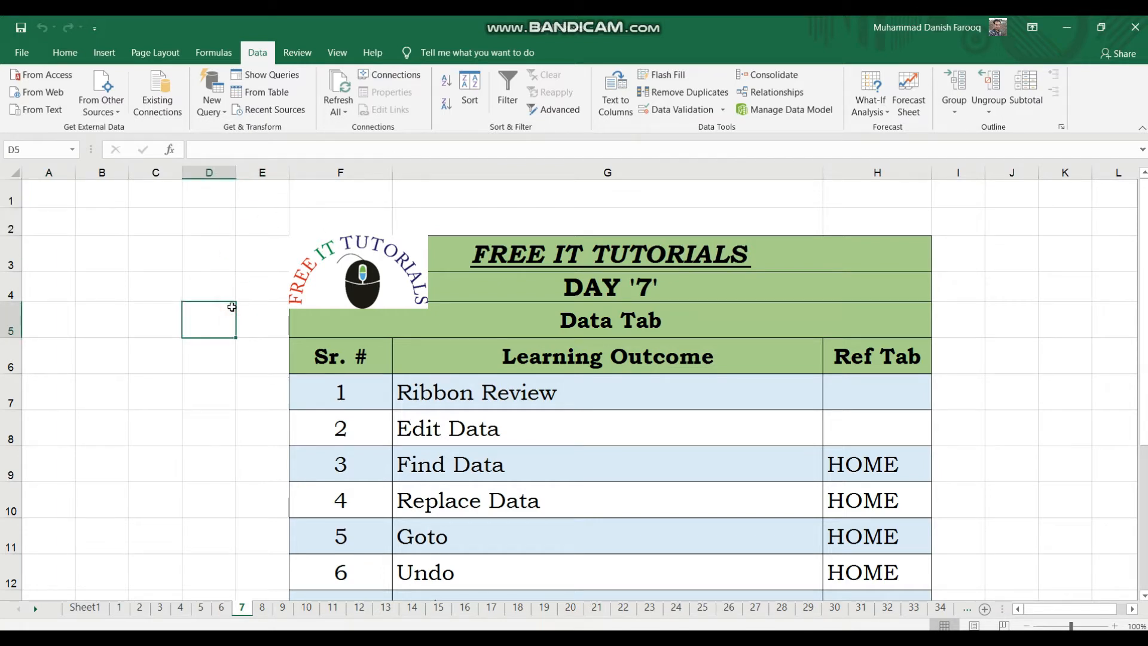
pyautogui.click(975, 352)
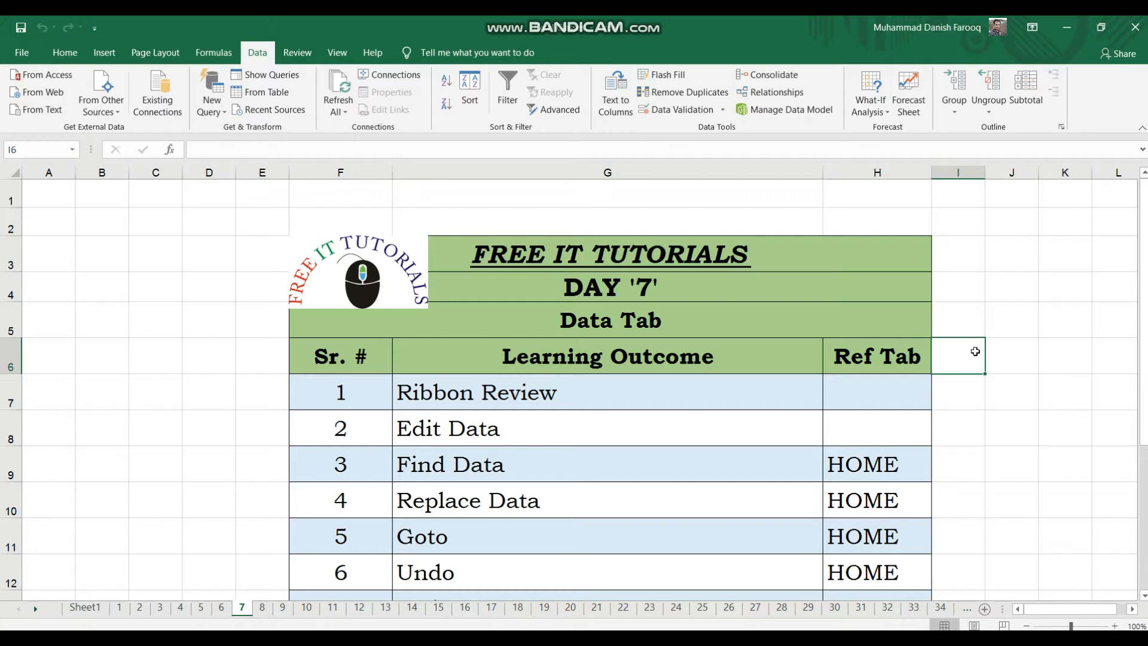
pyautogui.click(555, 416)
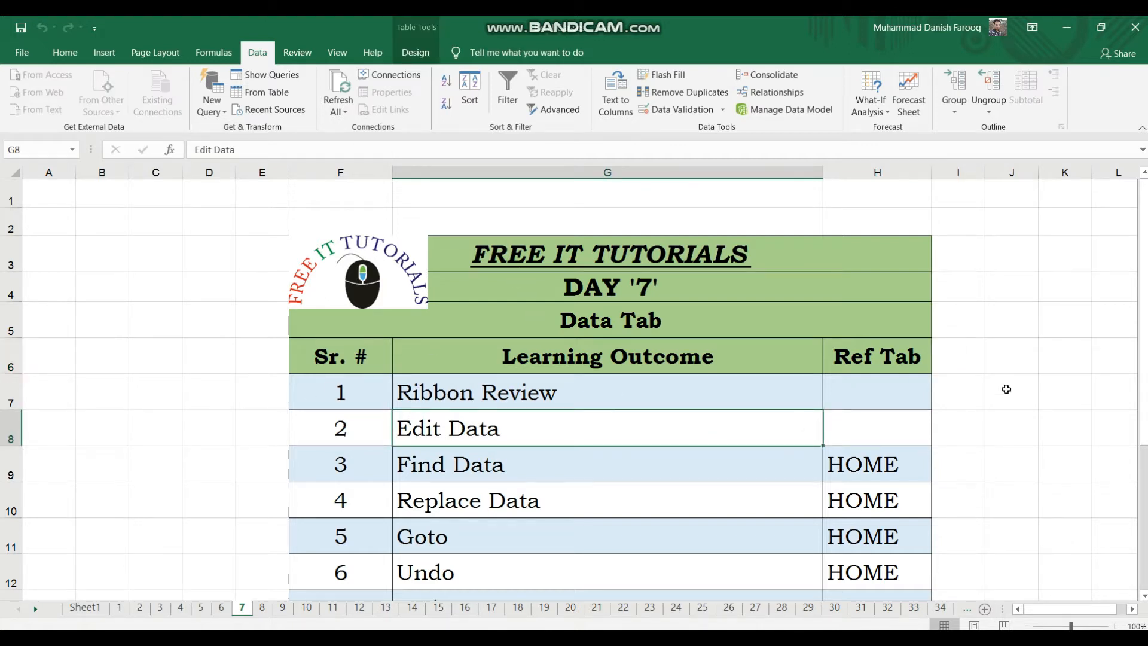
pyautogui.scroll(-2, 1059, 366)
pyautogui.scroll(3, 1059, 368)
pyautogui.scroll(-2, 229, 361)
pyautogui.scroll(2, 229, 361)
pyautogui.scroll(-2, 229, 361)
pyautogui.scroll(2, 228, 361)
pyautogui.scroll(1, 229, 361)
pyautogui.scroll(-12, 229, 361)
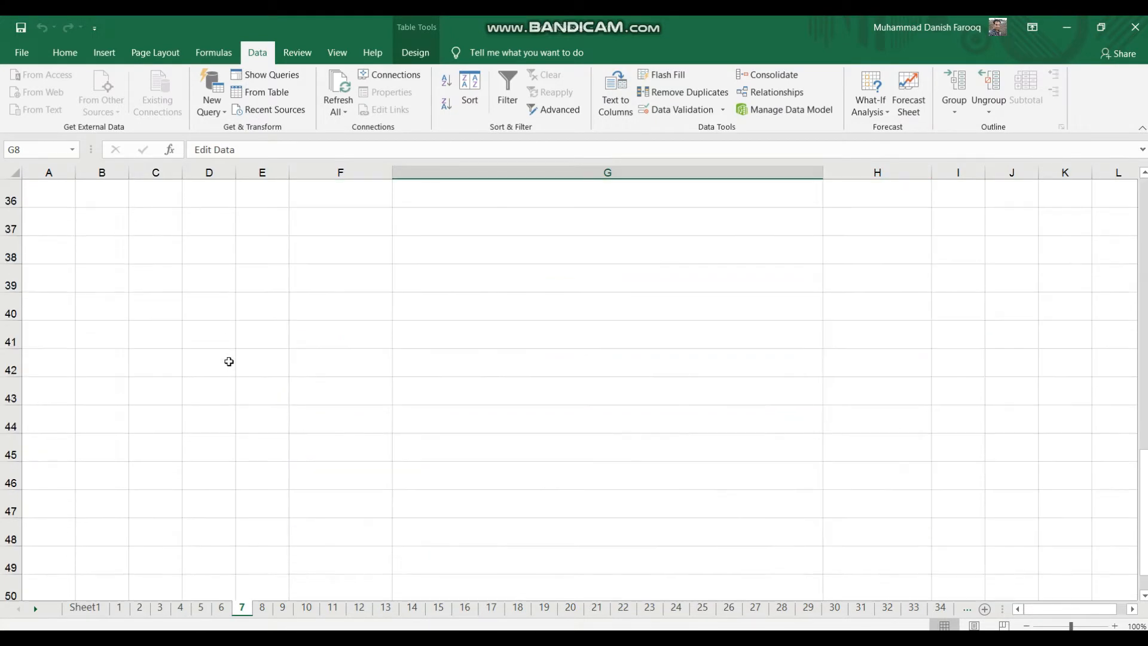
pyautogui.scroll(5, 204, 277)
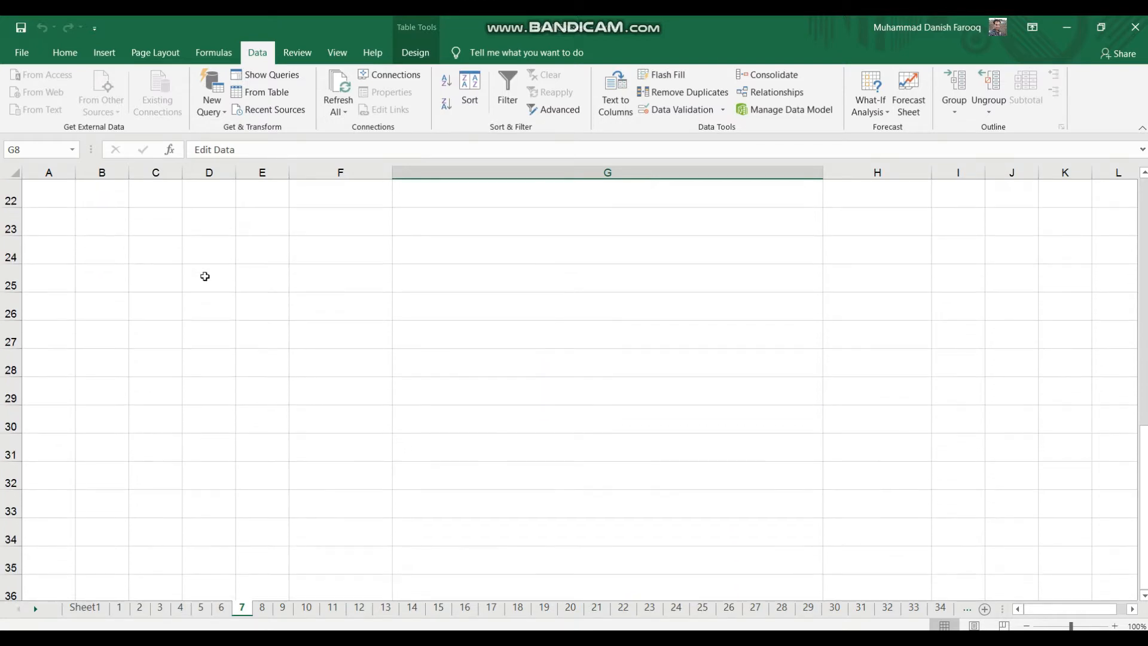
pyautogui.scroll(3, 205, 277)
pyautogui.scroll(3, 205, 276)
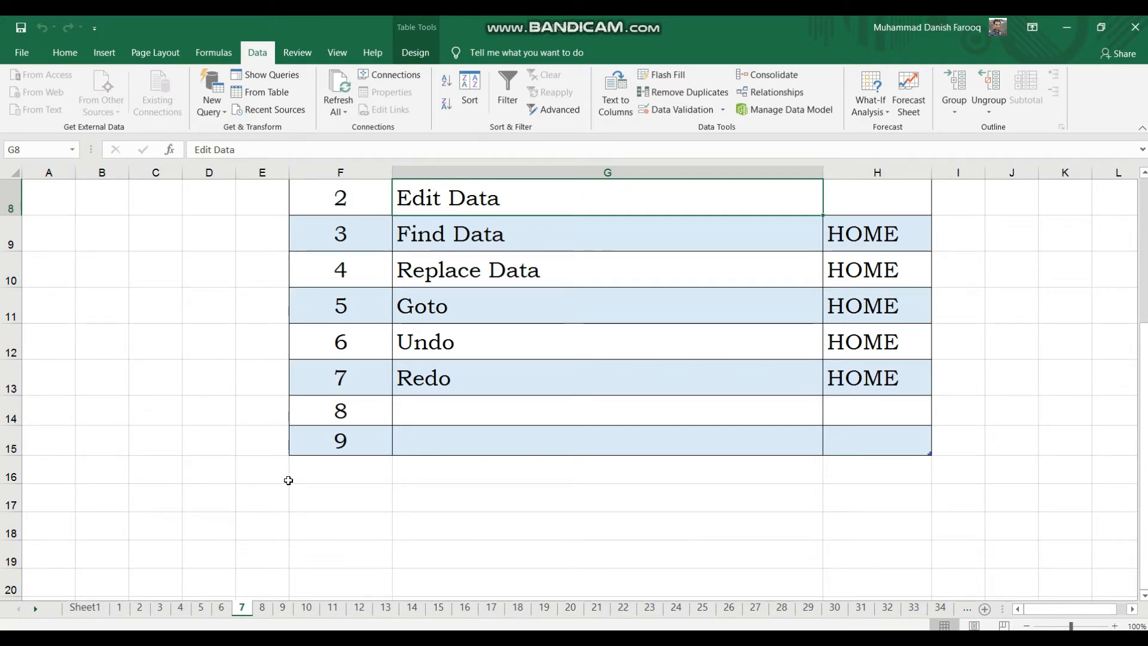
pyautogui.scroll(3, 349, 521)
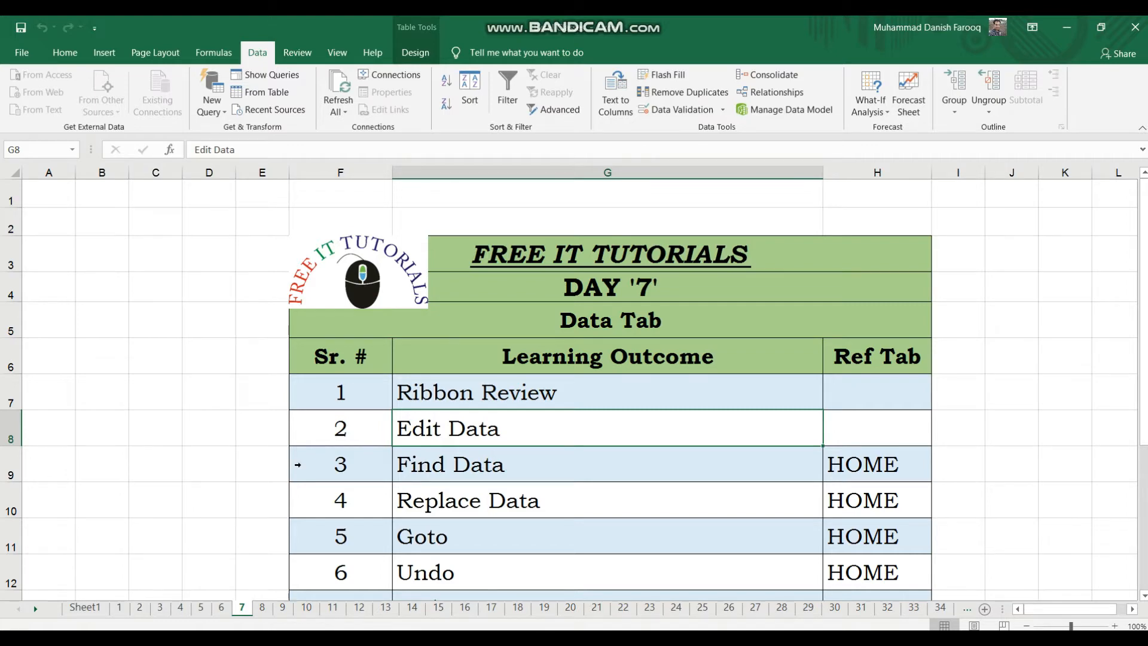
# Enter the sample text "25 grams of wheat" in cell G26, below the learning outcomes table.
pyautogui.click(222, 438)
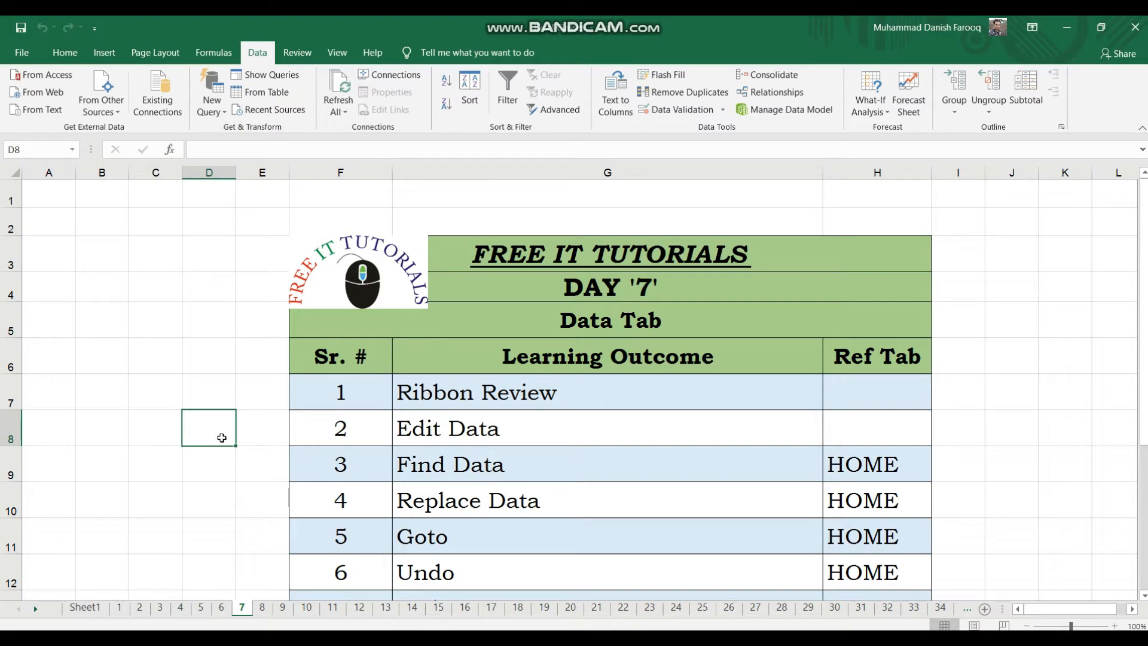
pyautogui.scroll(-7, 221, 437)
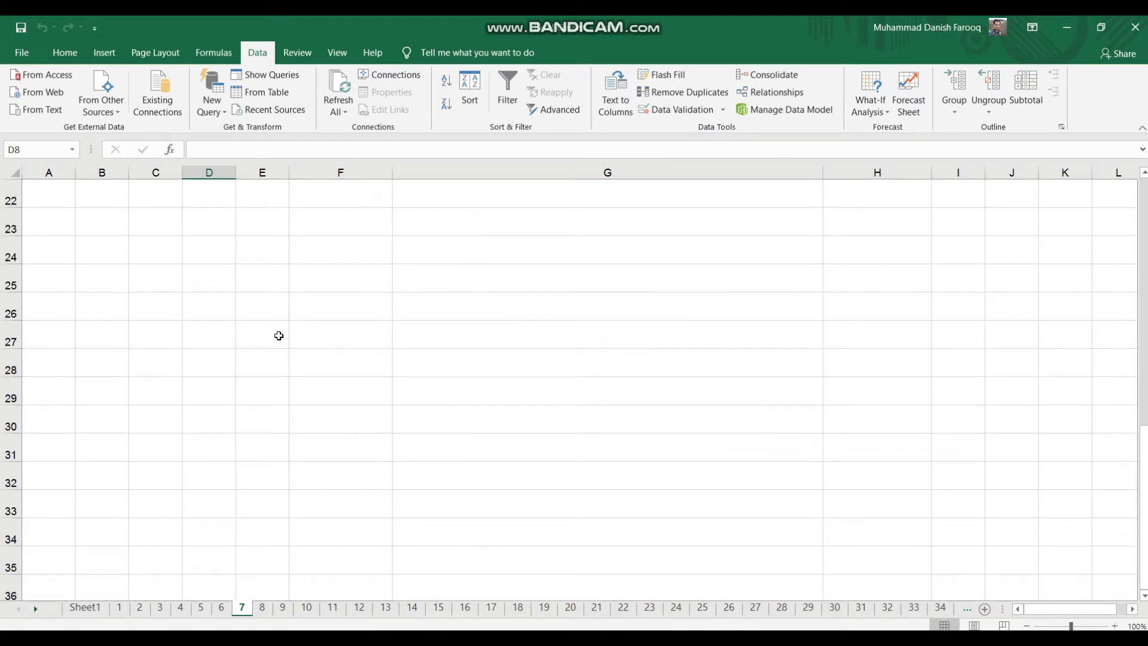
pyautogui.click(515, 269)
pyautogui.click(496, 306)
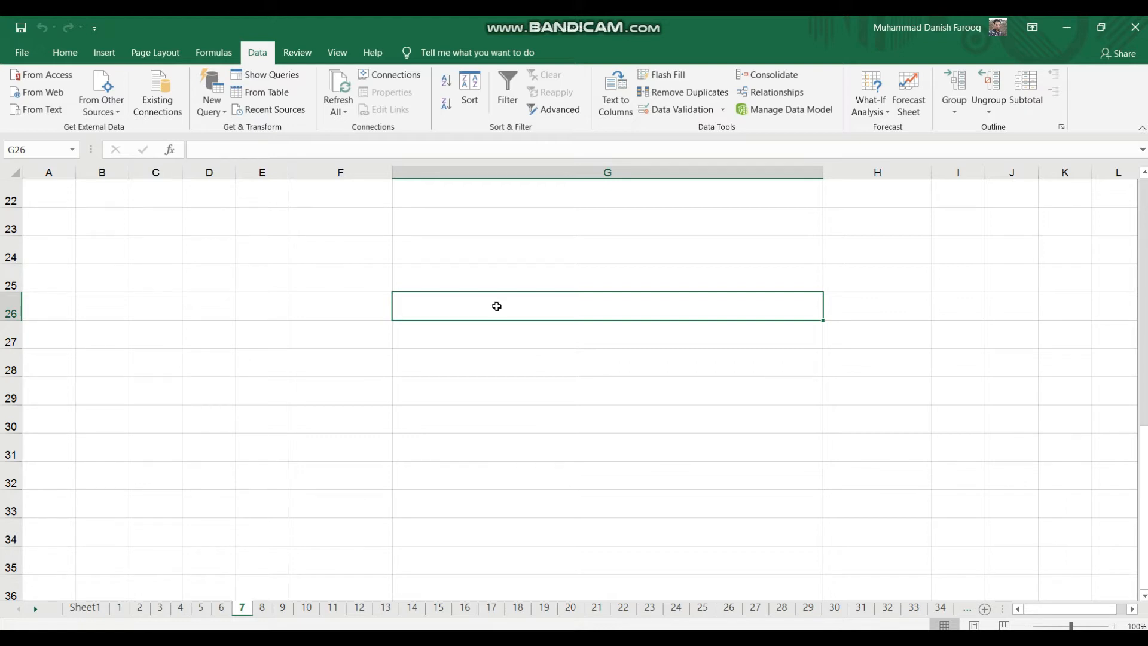
pyautogui.write('25')
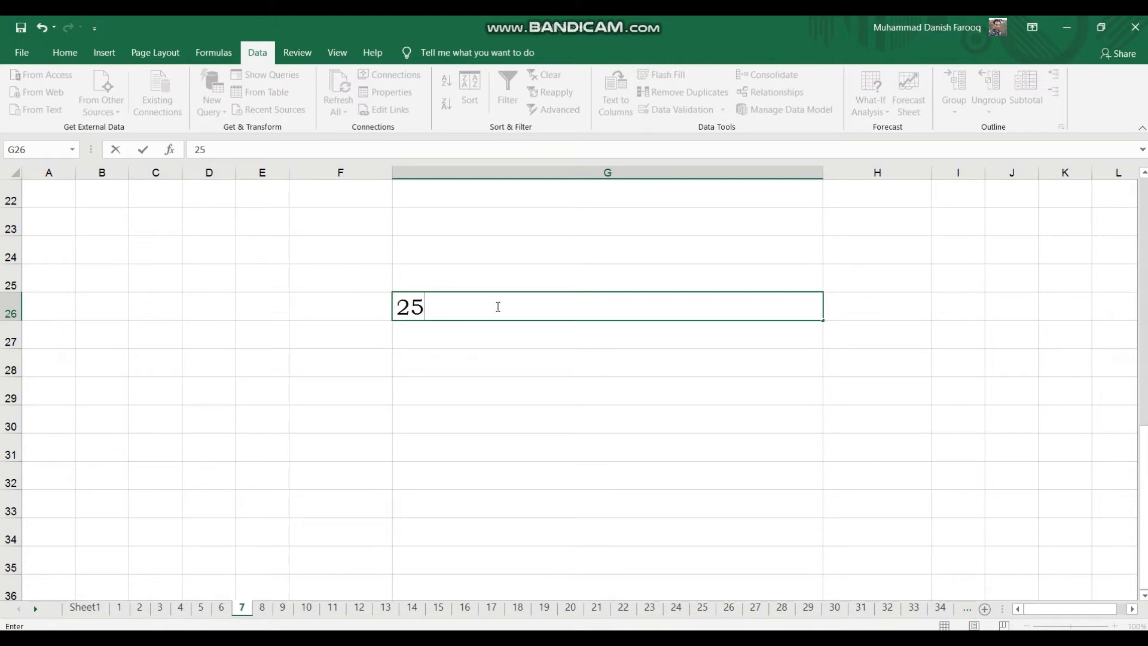
pyautogui.write(' grams ')
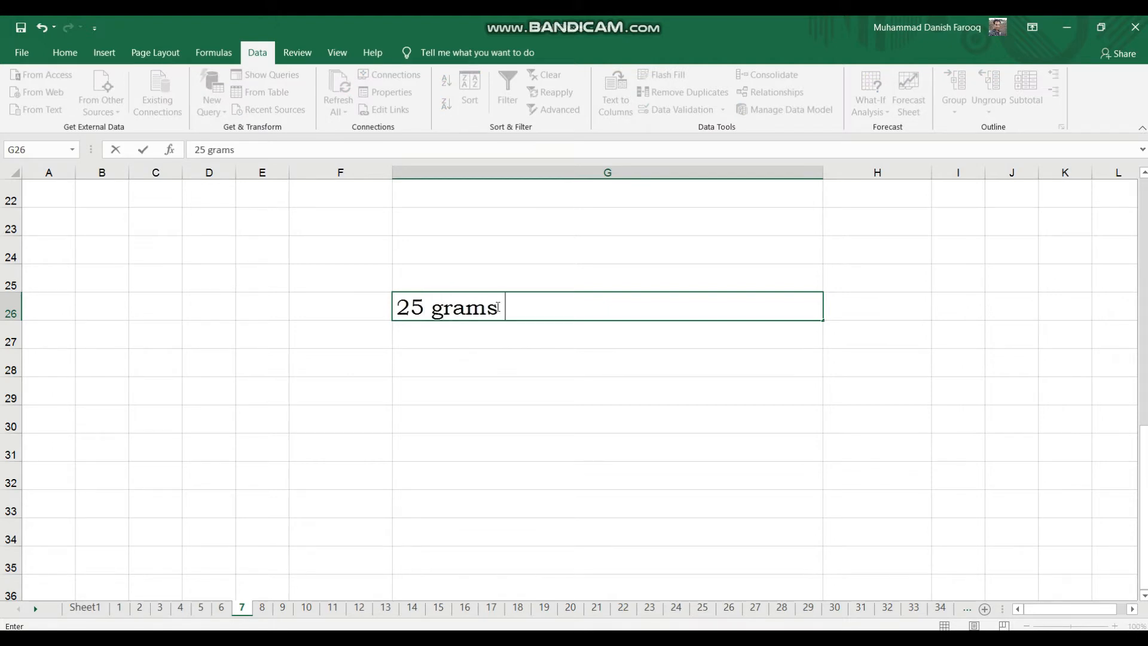
pyautogui.write('of whe')
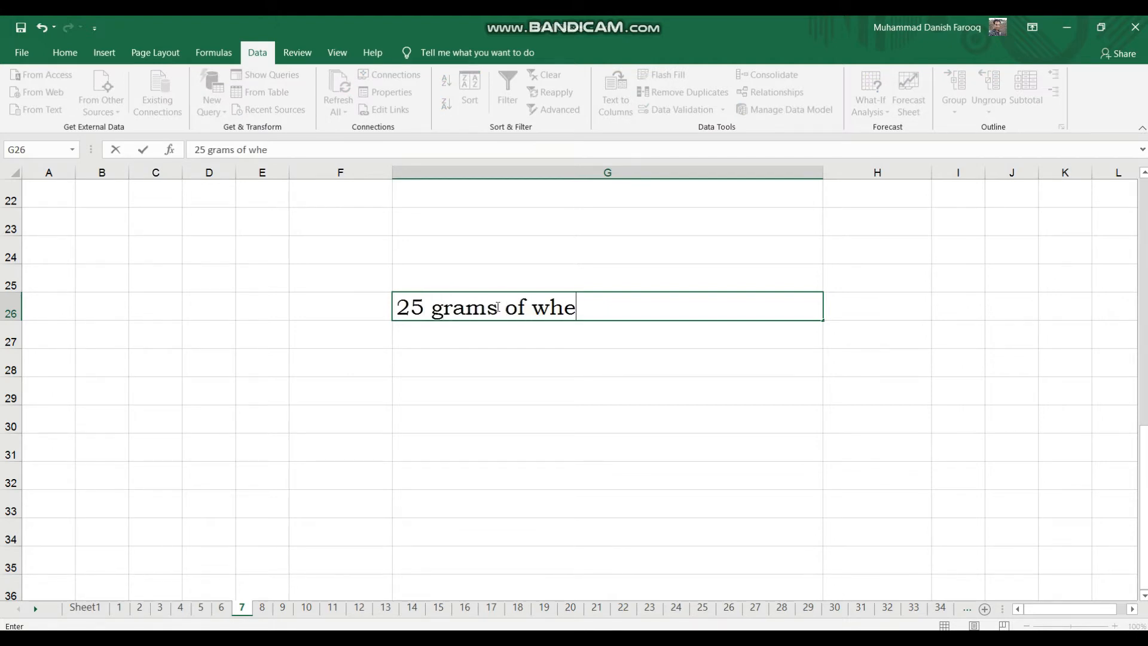
pyautogui.write('at')
pyautogui.press('Return')
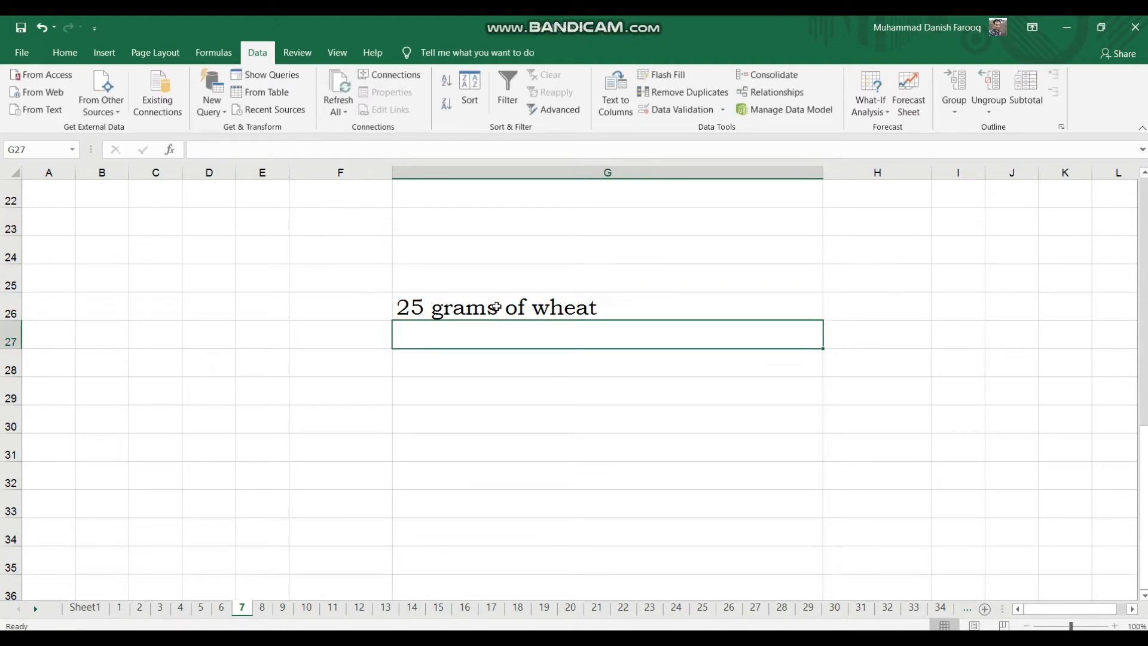
pyautogui.click(496, 308)
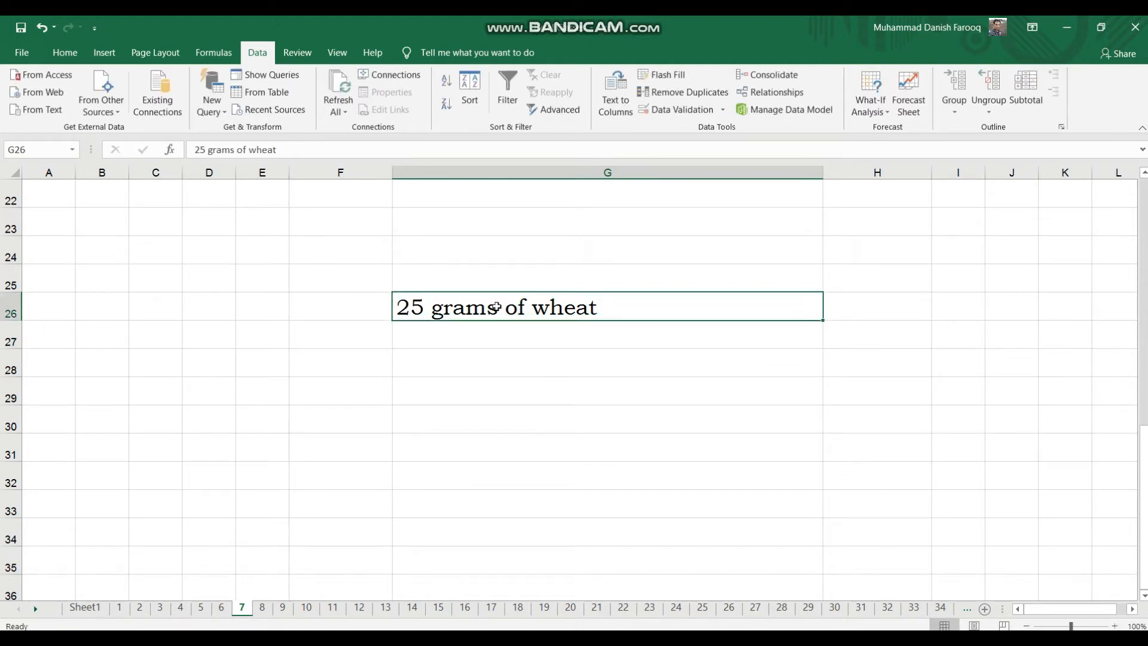
# Enter the sample text "hen are very useful" in cell F29.
pyautogui.click(539, 390)
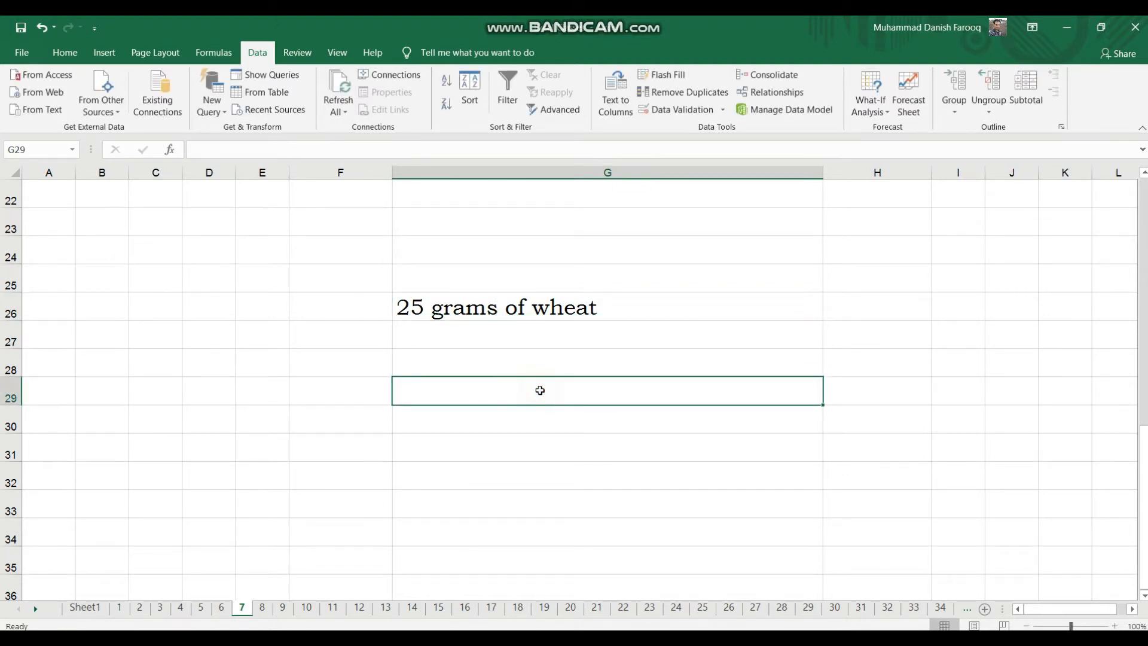
pyautogui.click(367, 380)
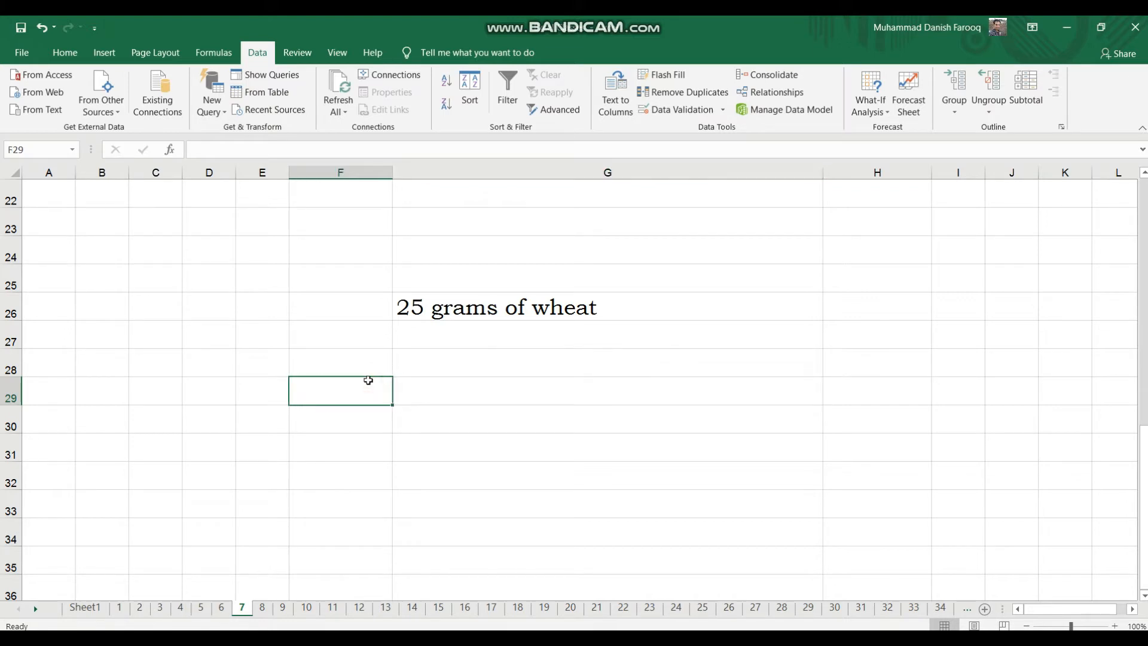
pyautogui.write('hen are ')
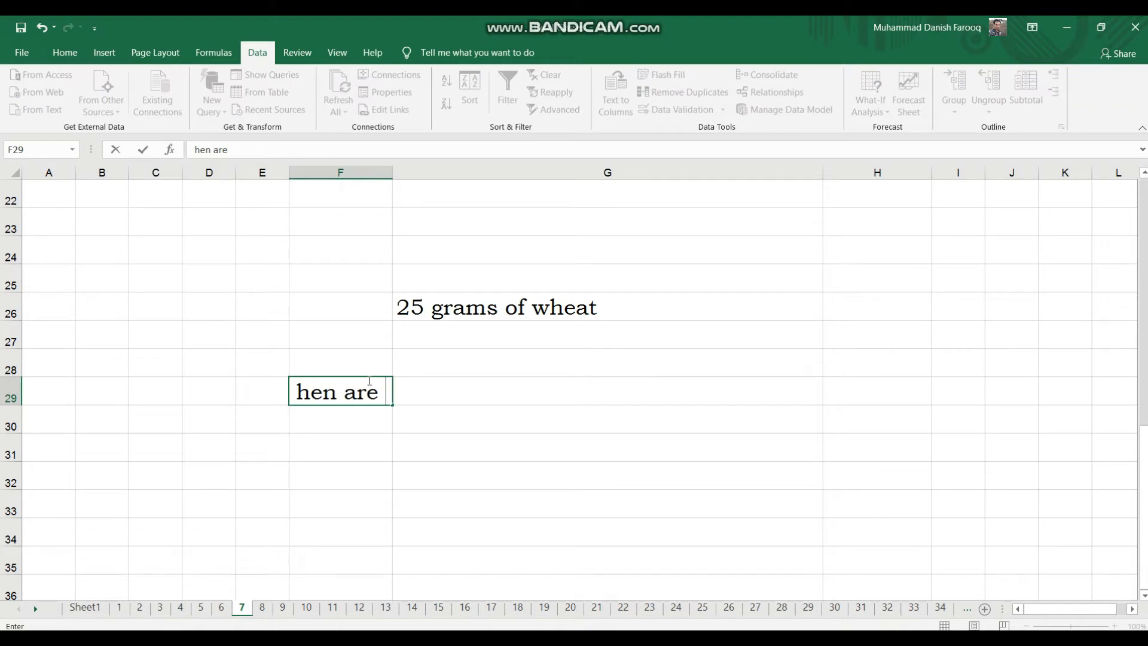
pyautogui.write('very usefu')
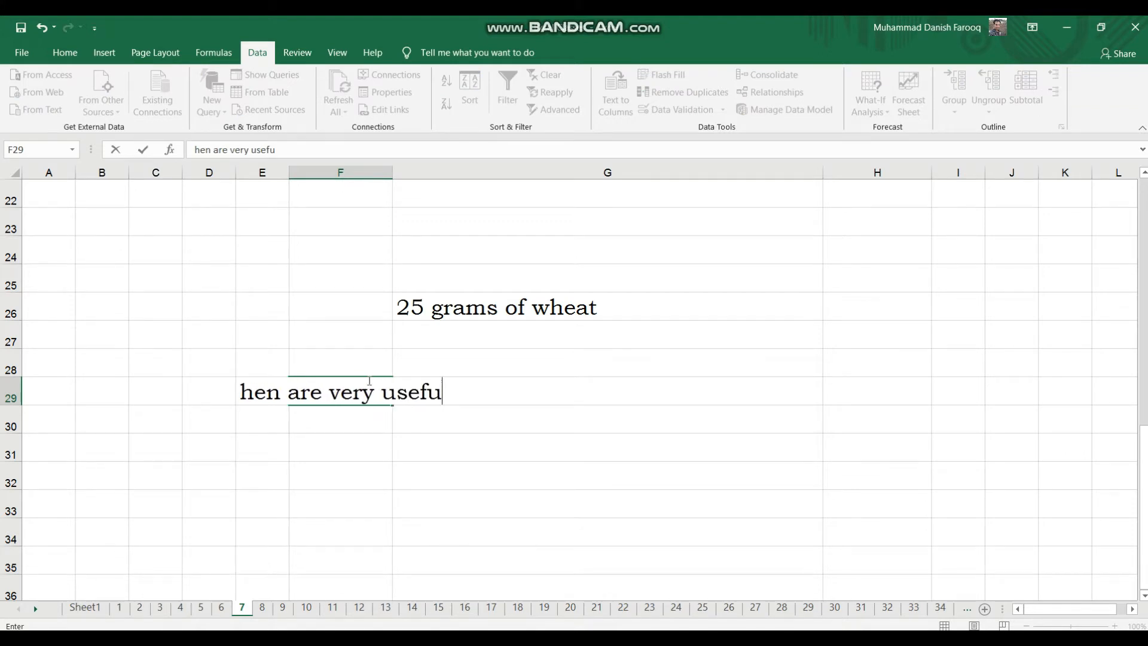
pyautogui.write('l')
pyautogui.press('Return')
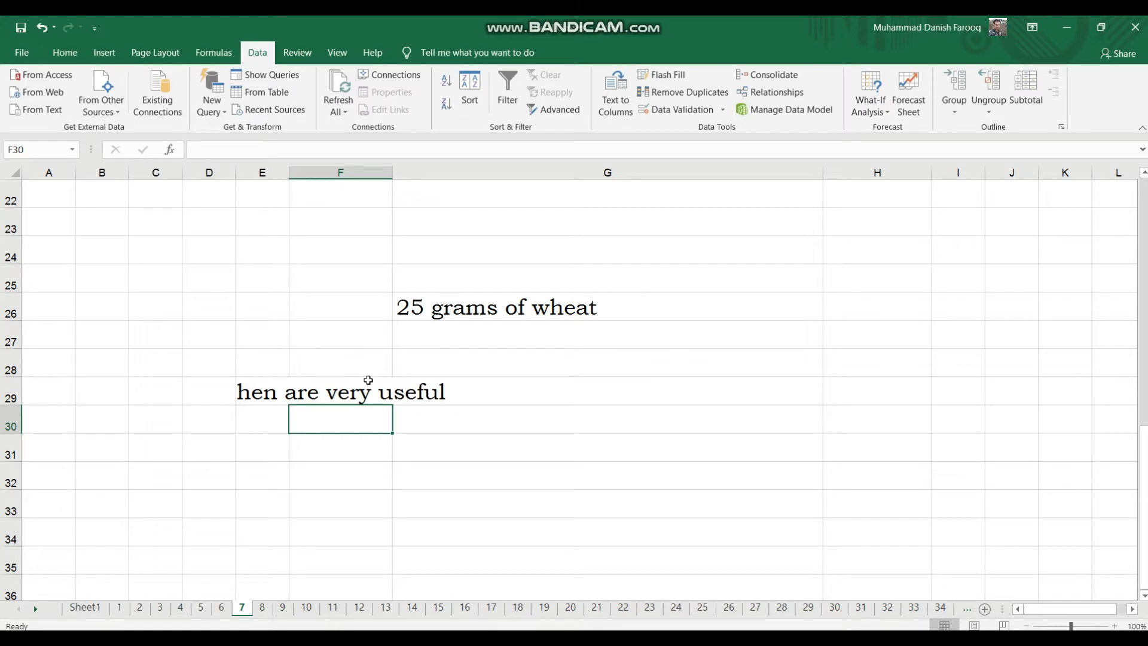
# Check the contents of the two sample text cells and review the learning outcomes table above them.
pyautogui.click(355, 399)
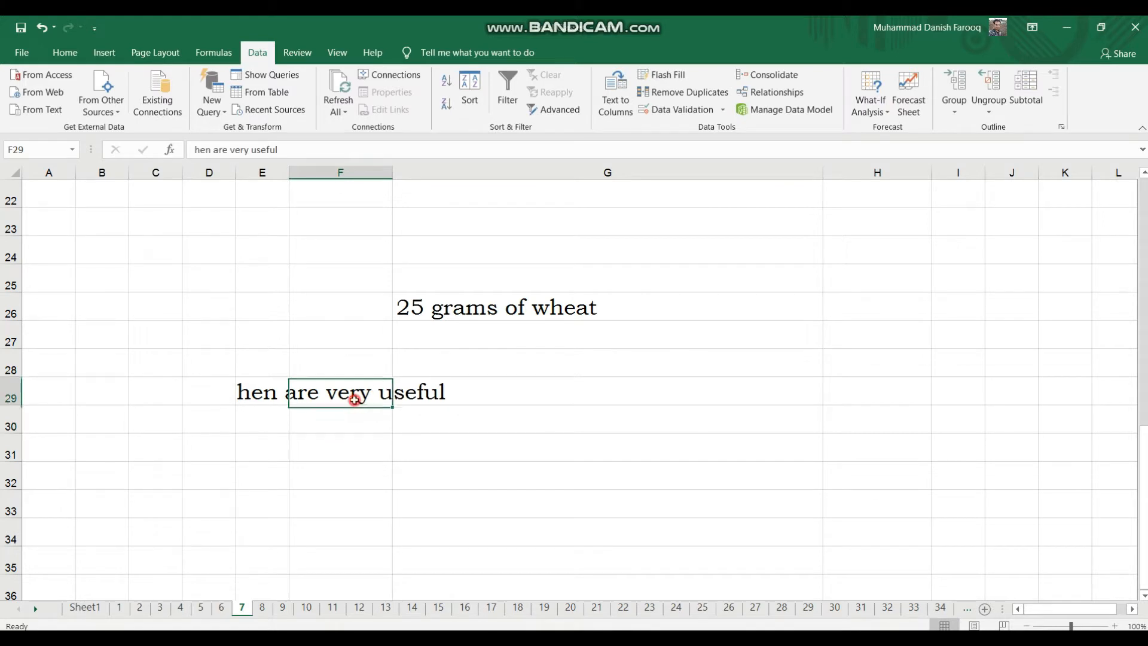
pyautogui.click(451, 323)
pyautogui.click(325, 395)
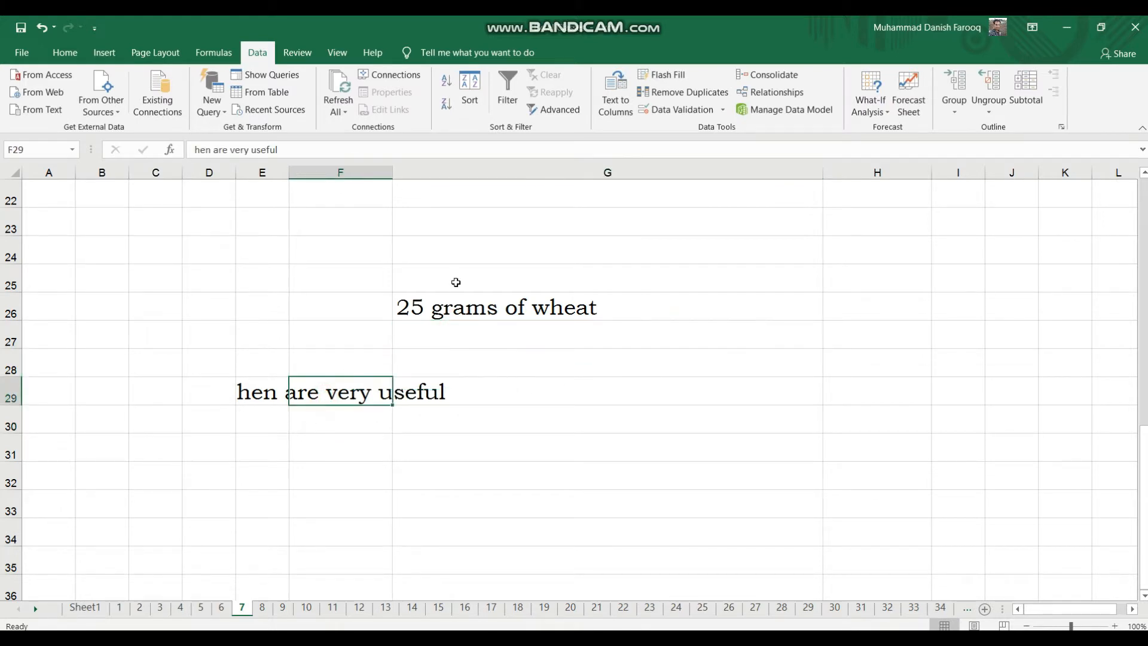
pyautogui.click(452, 302)
pyautogui.click(508, 359)
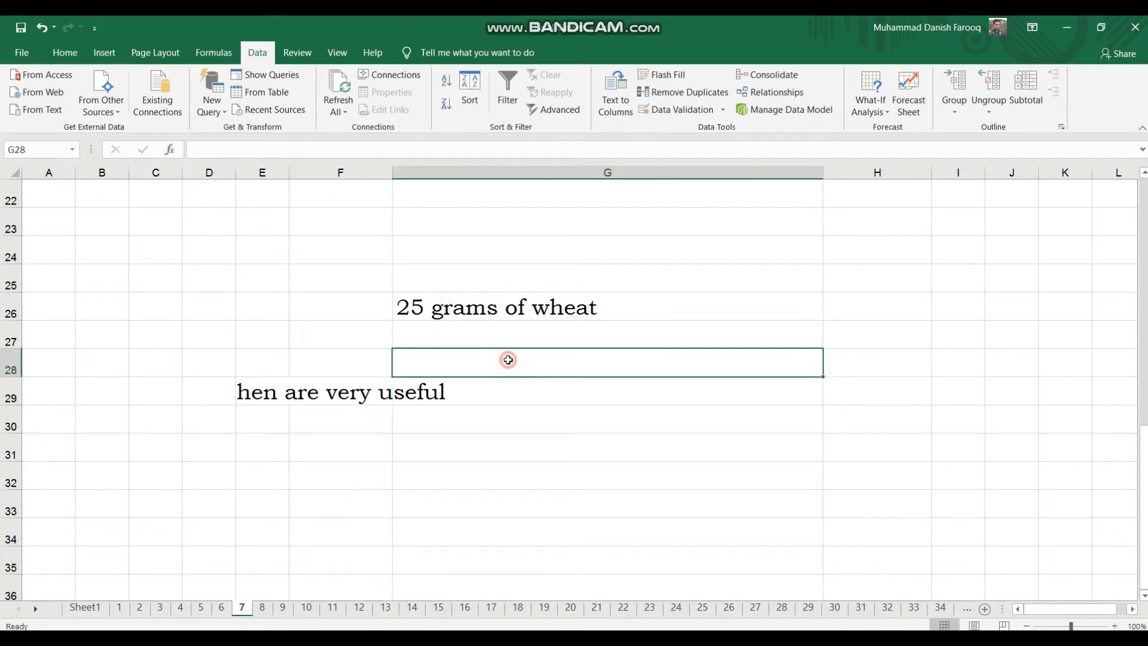
pyautogui.click(502, 440)
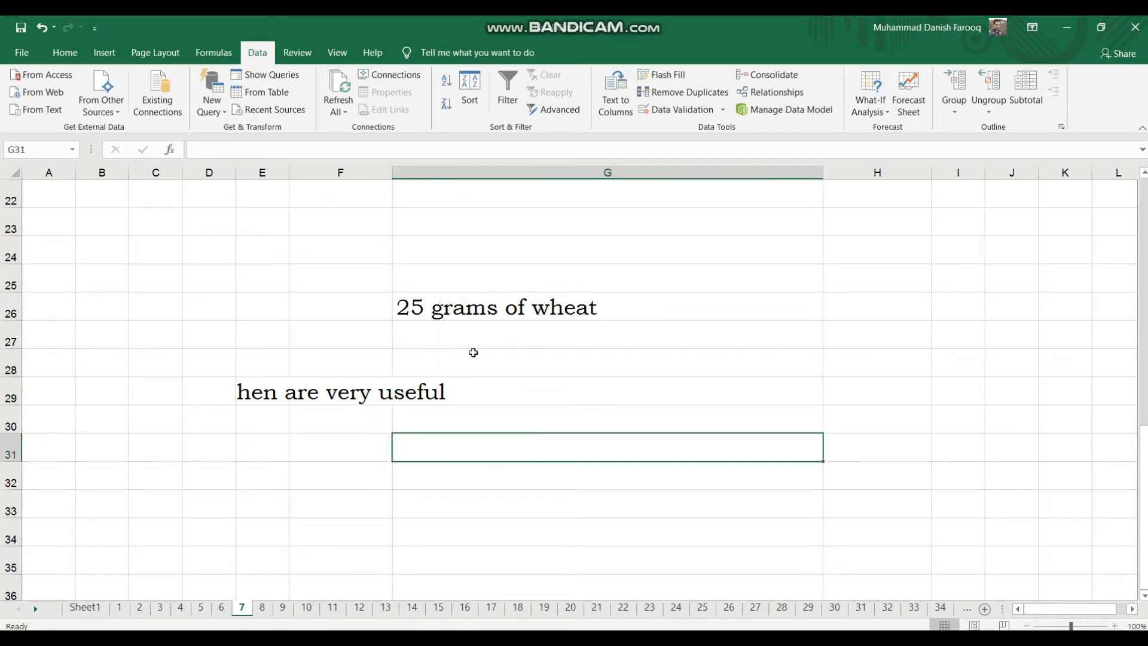
pyautogui.click(465, 316)
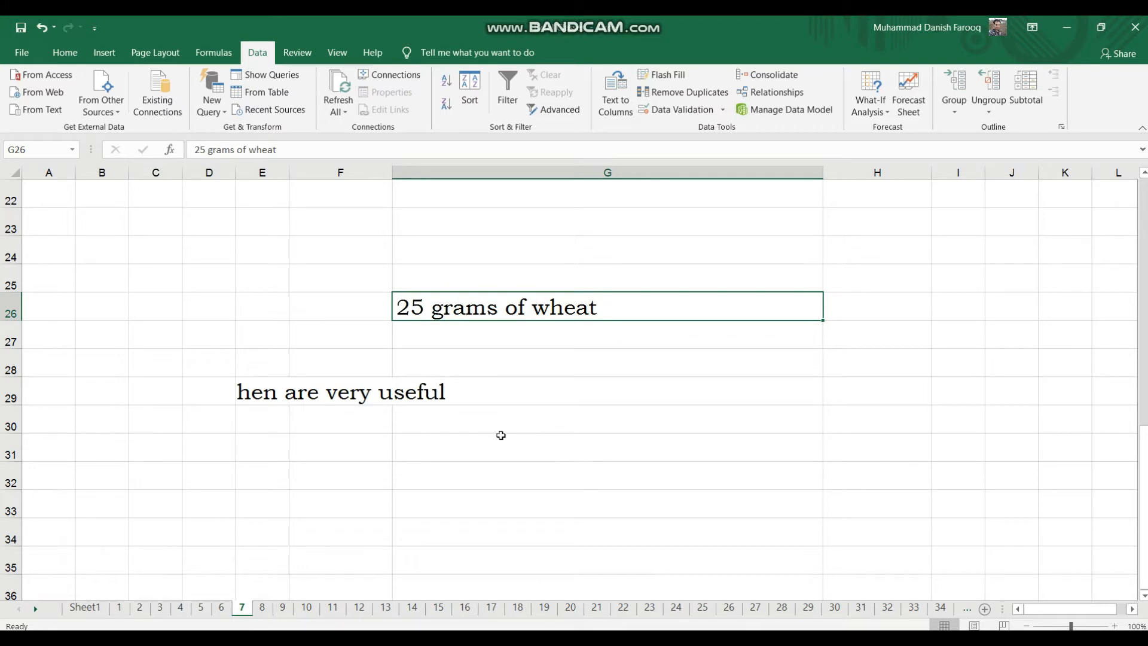
pyautogui.scroll(5, 501, 436)
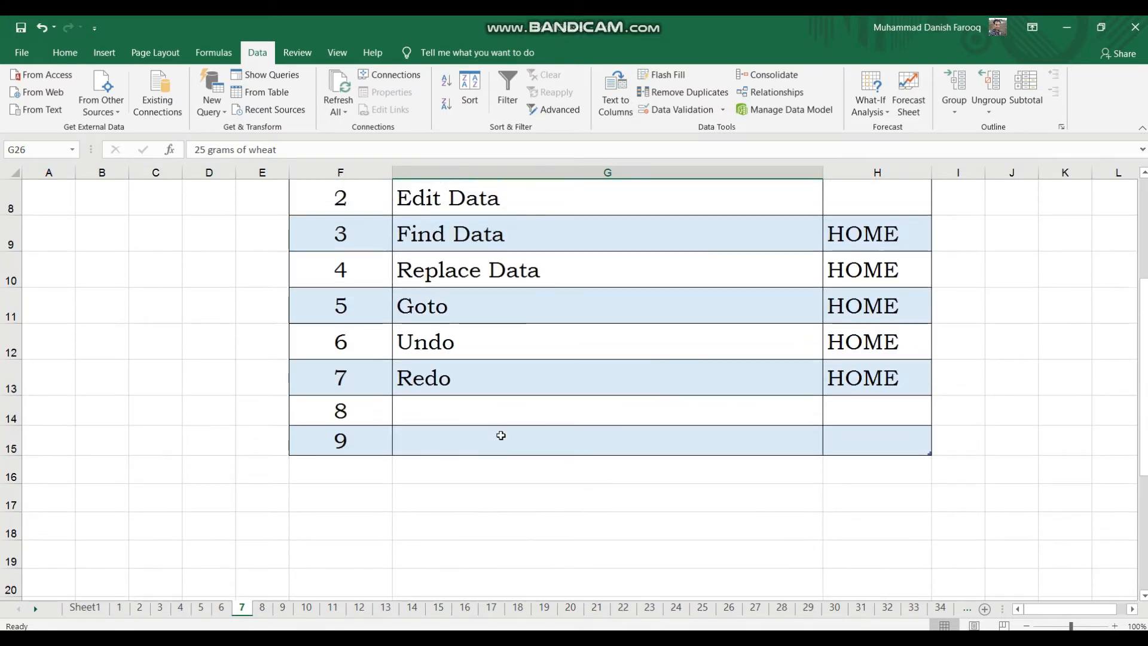
pyautogui.click(159, 339)
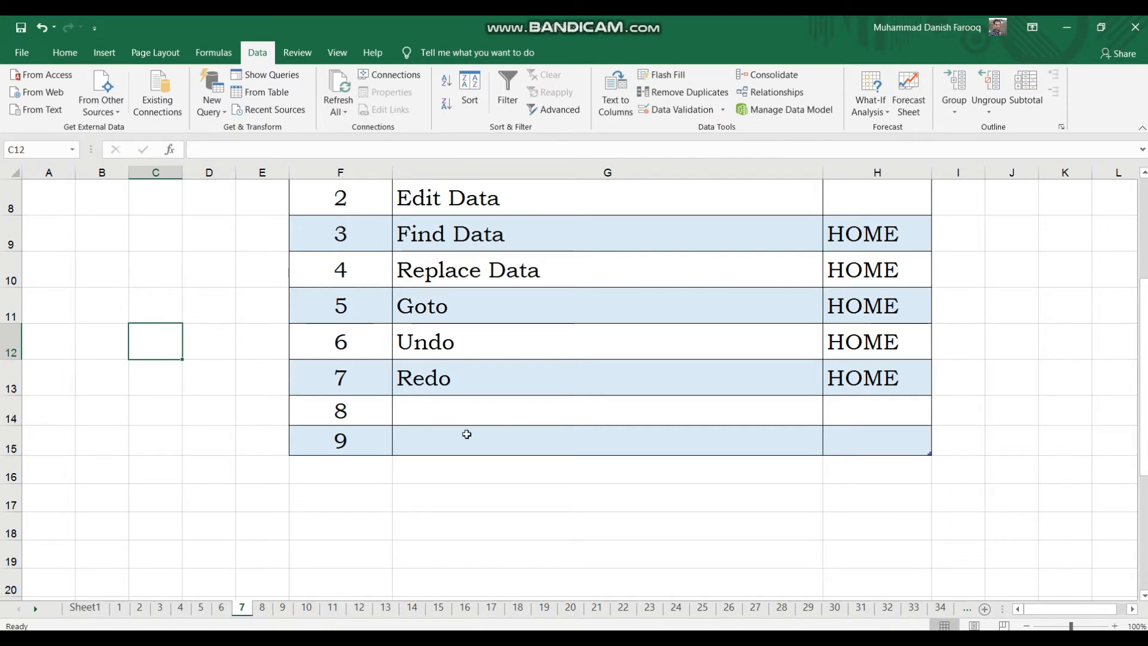
pyautogui.scroll(3, 467, 434)
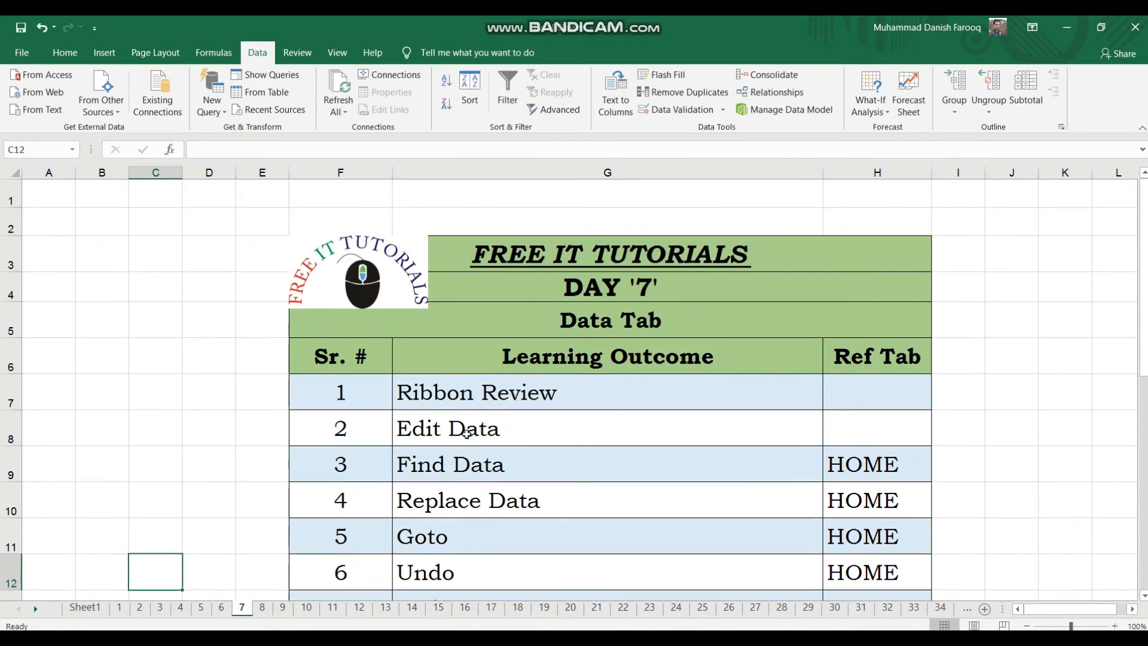
pyautogui.click(159, 281)
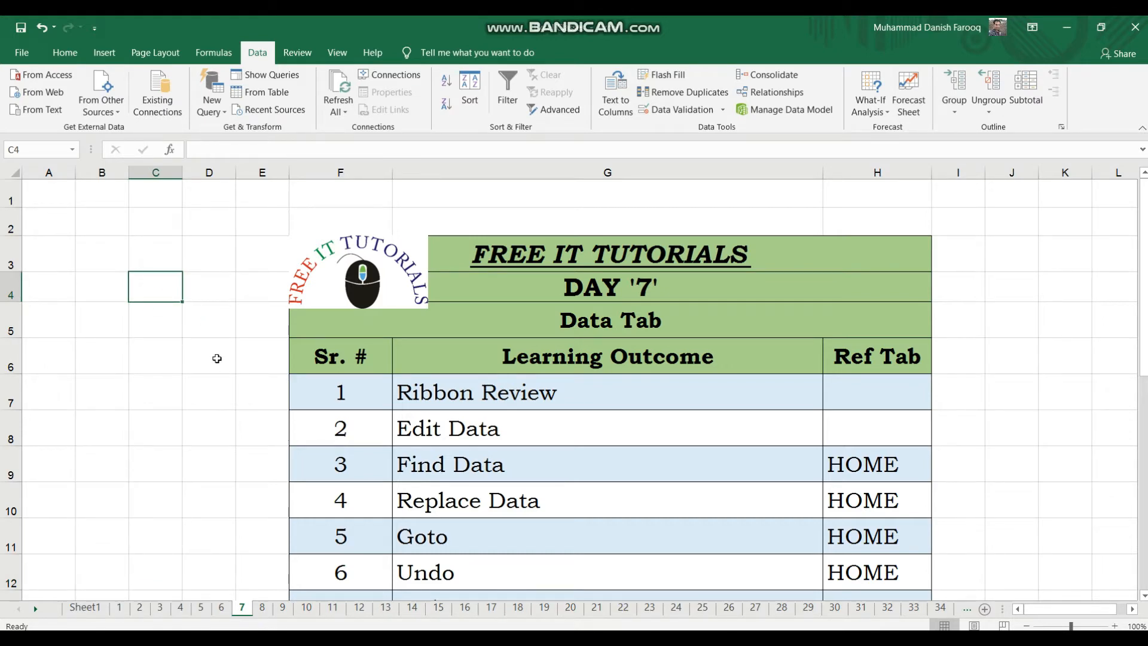
pyautogui.scroll(-3, 217, 359)
pyautogui.scroll(-2, 217, 358)
pyautogui.scroll(2, 217, 358)
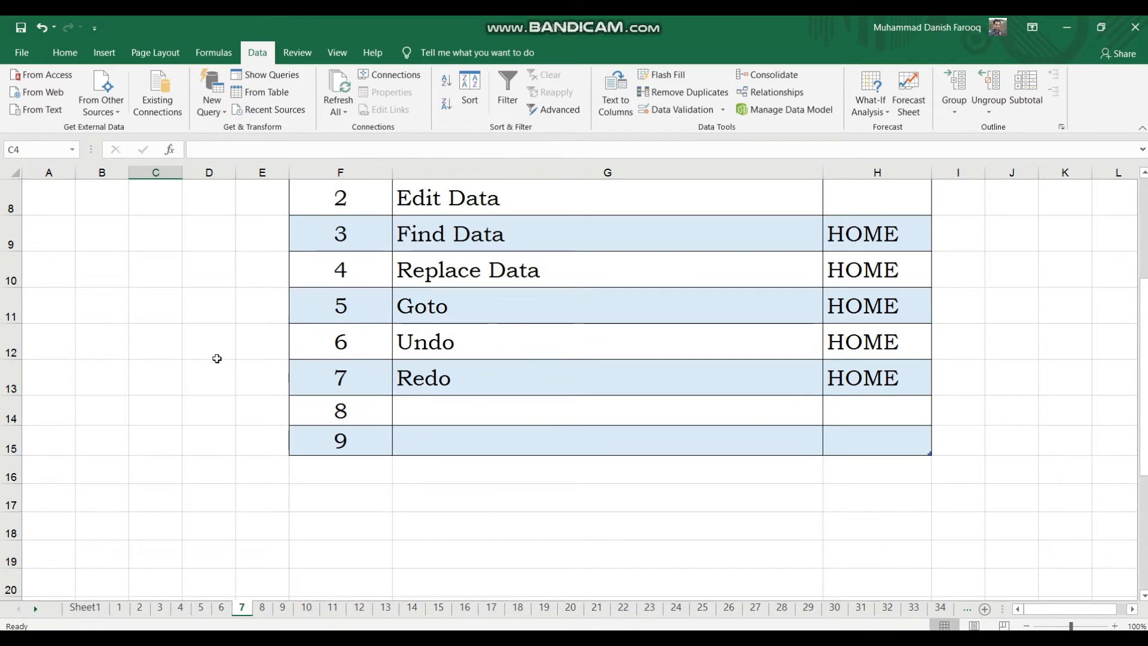
# Edit the sample text in cell G26 in place, replacing its leading number with 35.
pyautogui.scroll(-5, 217, 358)
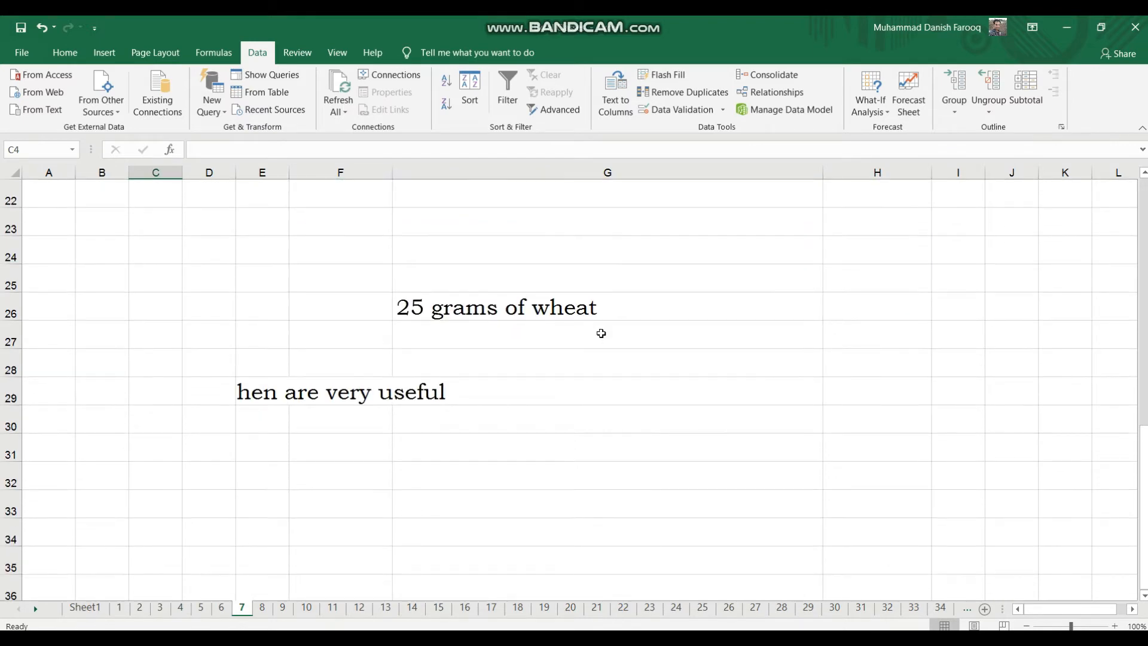
pyautogui.click(509, 297)
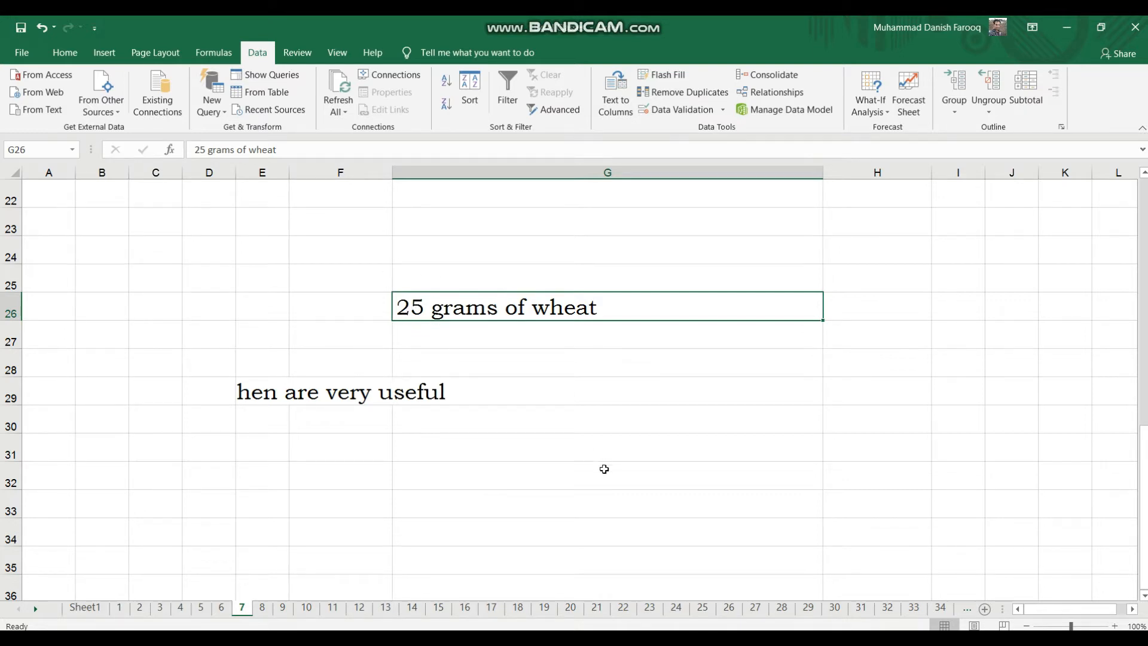
pyautogui.doubleClick(555, 313)
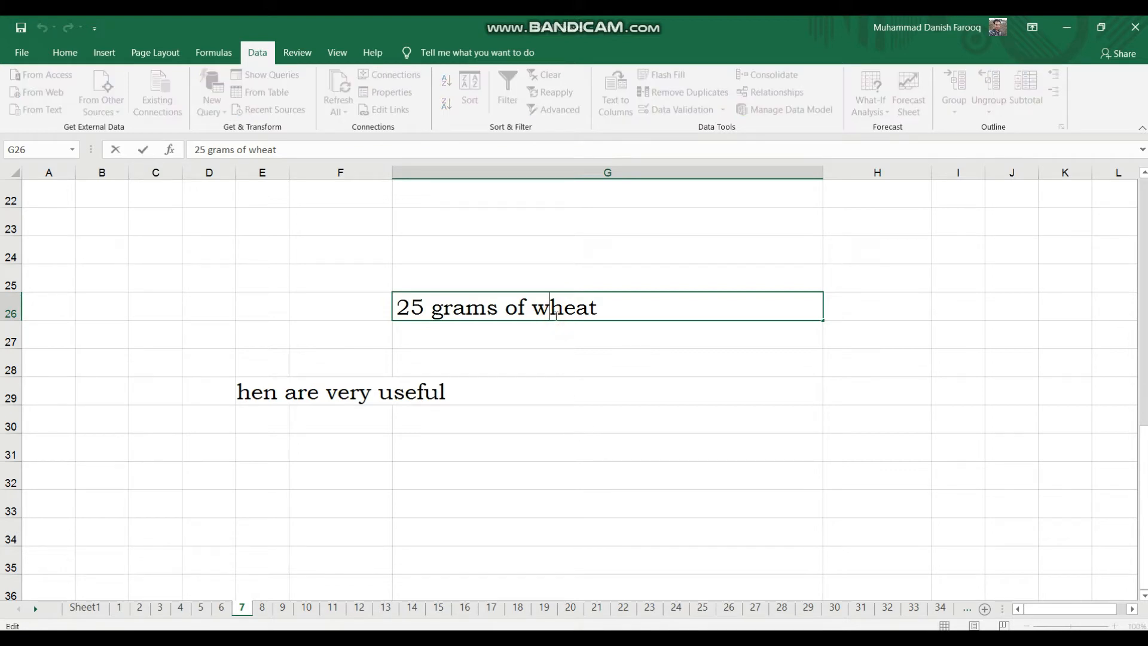
pyautogui.press('Left')
pyautogui.press('Left')
pyautogui.press('Left')
pyautogui.press('Left')
pyautogui.press('Left')
pyautogui.press('Left')
pyautogui.press('Left')
pyautogui.press('Left')
pyautogui.press('Left')
pyautogui.press('Left')
pyautogui.press('Left')
pyautogui.press('Left')
pyautogui.press('Right')
pyautogui.click(417, 306)
pyautogui.press('BackSpace')
pyautogui.press('Delete')
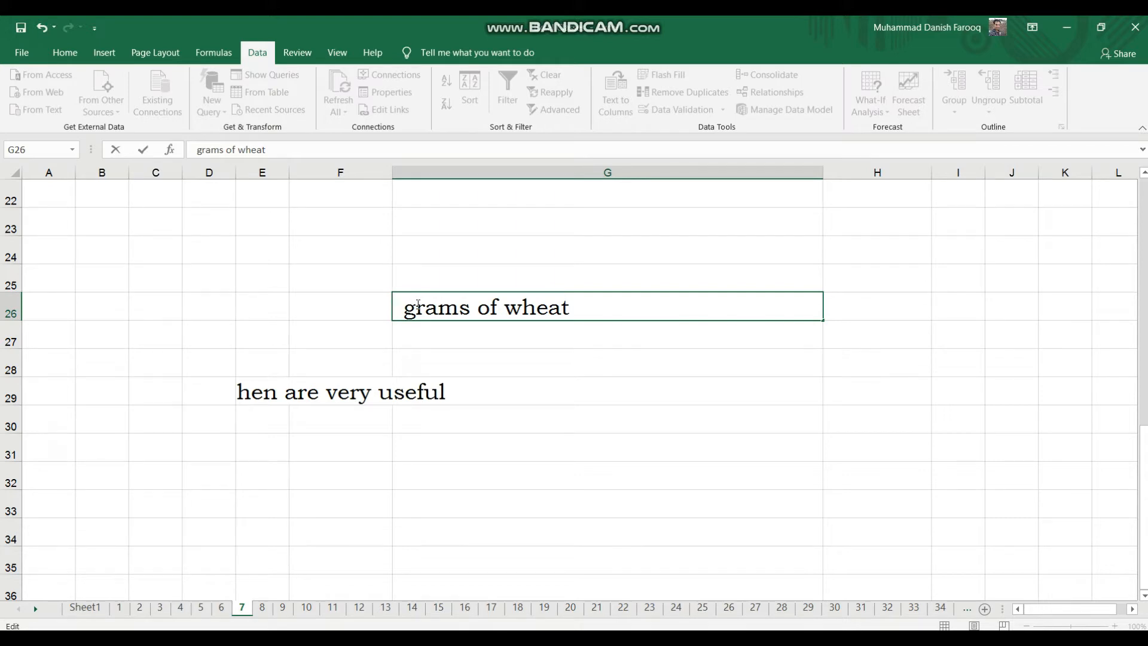
pyautogui.write('35')
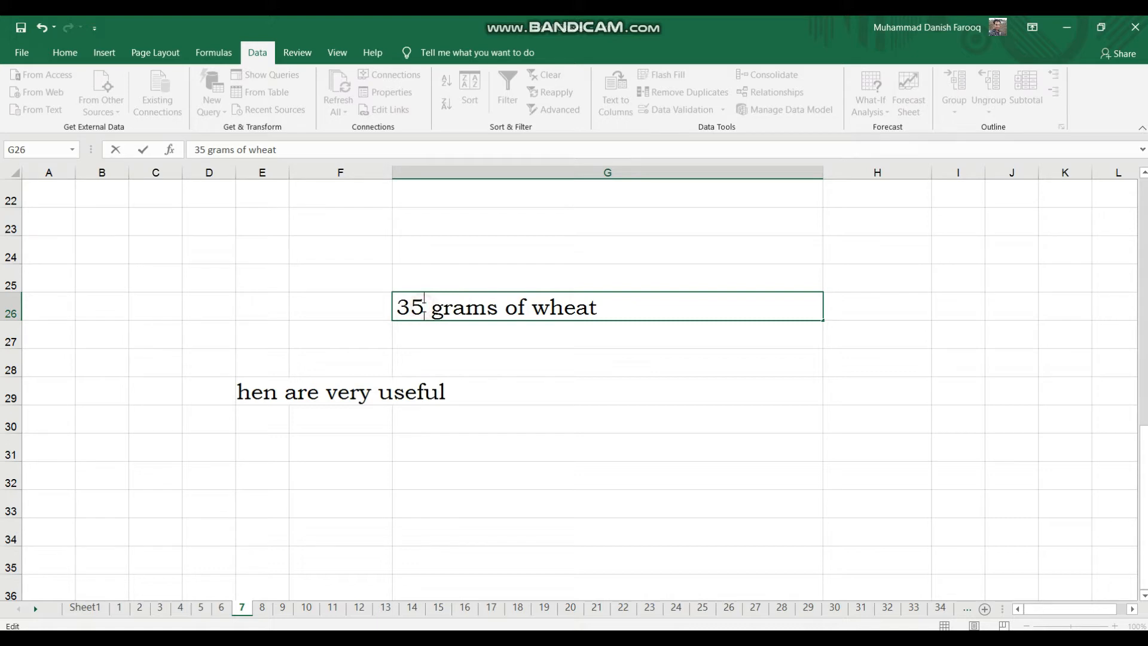
# Replace the number at the start of cell G26's text with 68 and commit the entry.
pyautogui.hotkey('shift', 'Left')
pyautogui.hotkey('shift', 'Left')
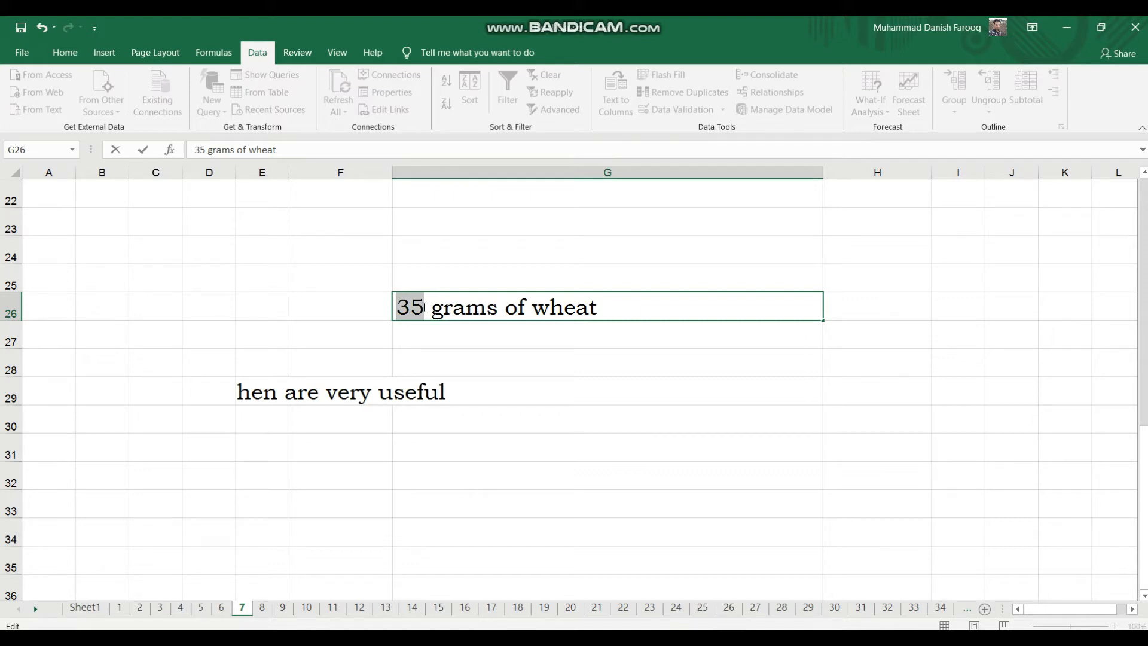
pyautogui.write('68')
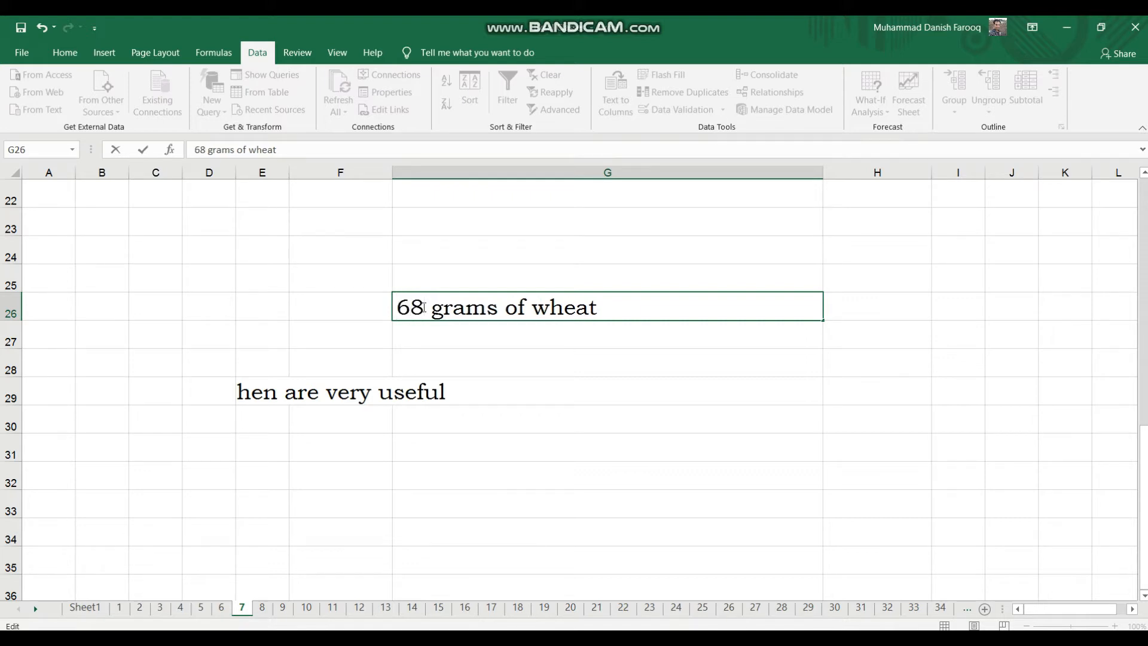
pyautogui.press('Return')
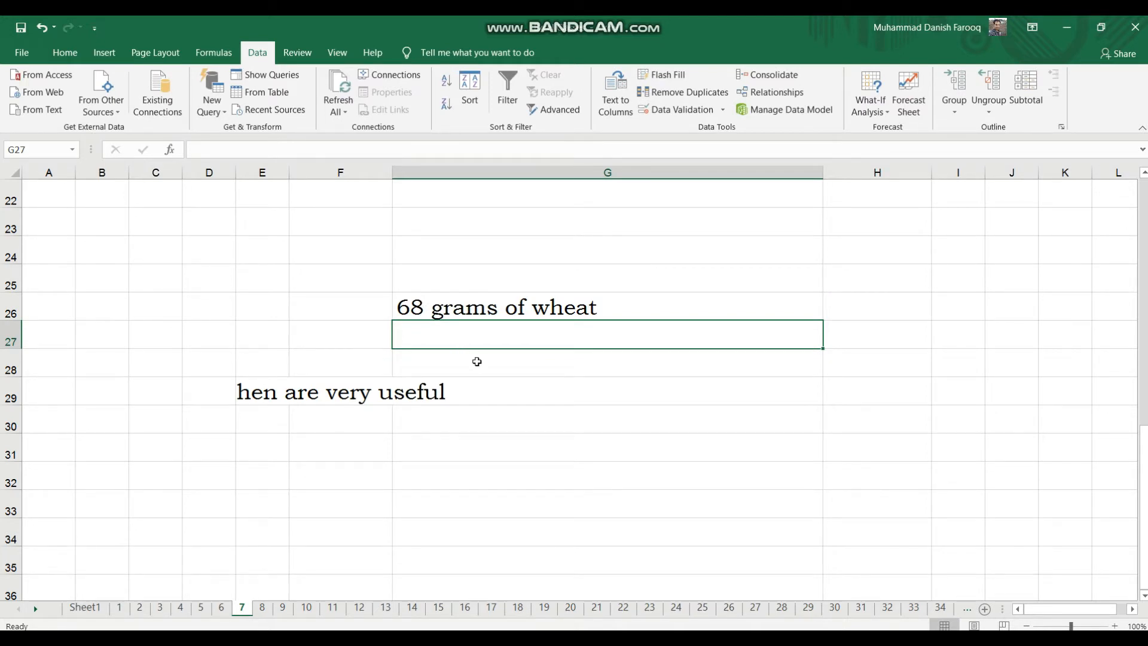
# Copy the wheat text from cell G26 into cell H21.
pyautogui.scroll(2, 476, 361)
pyautogui.scroll(5, 477, 361)
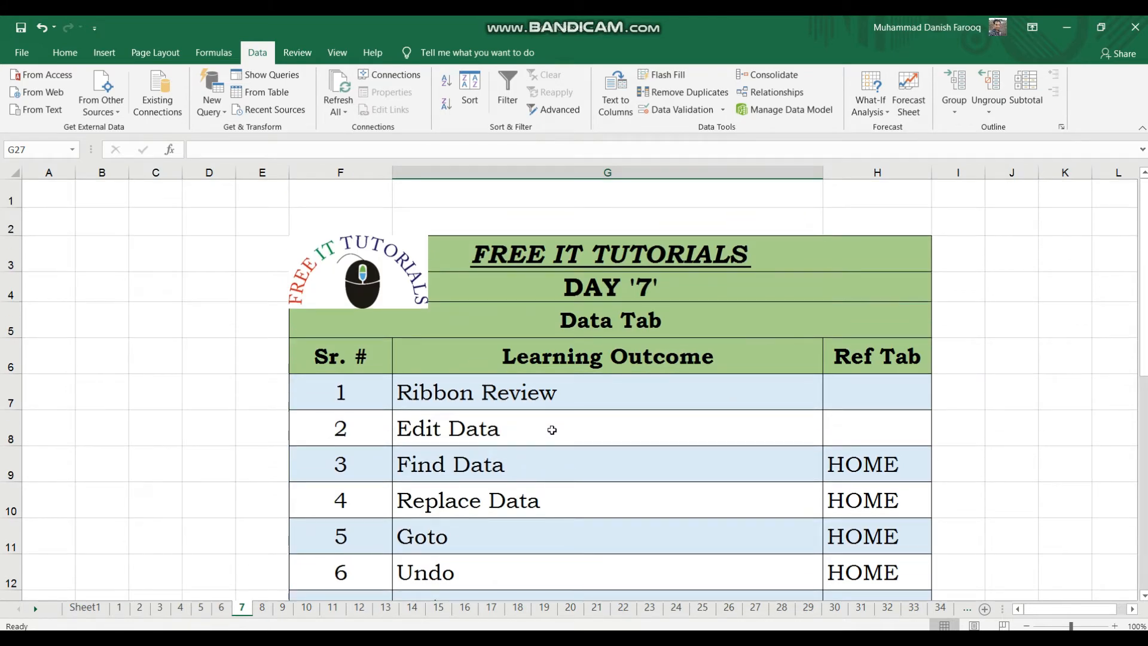
pyautogui.scroll(-2, 552, 430)
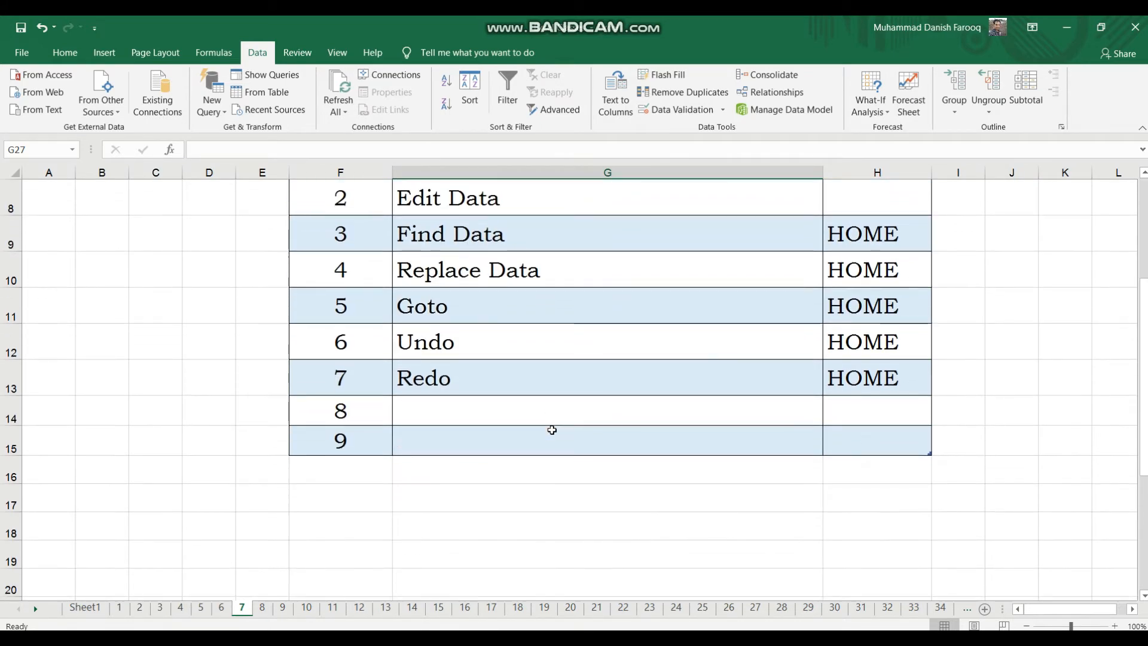
pyautogui.scroll(-2, 552, 429)
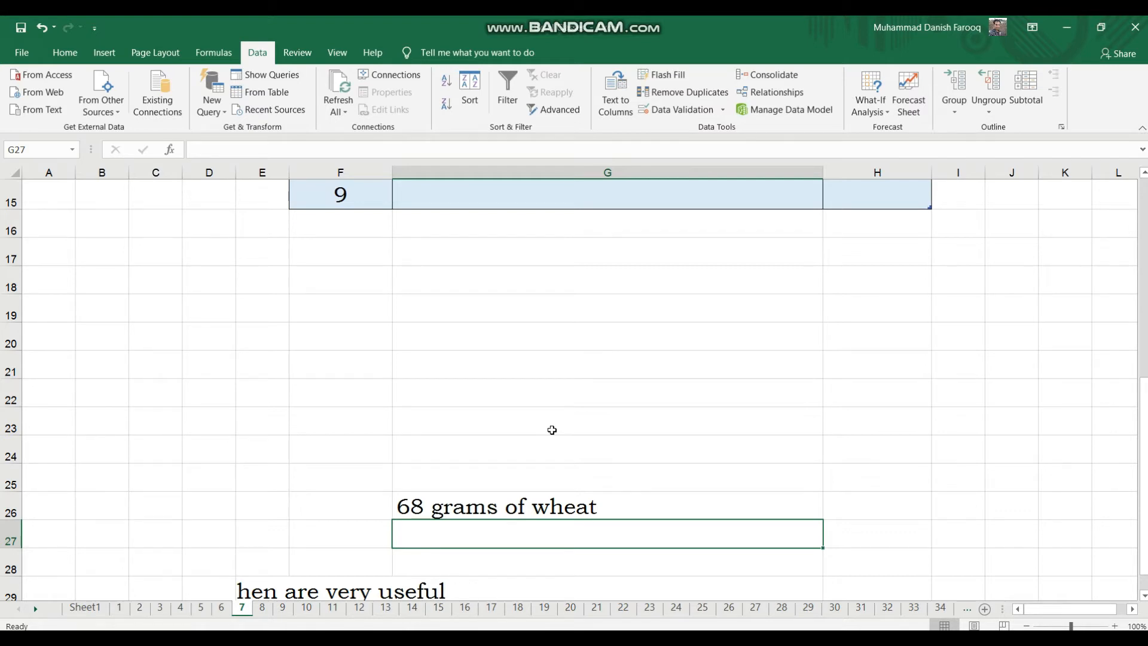
pyautogui.click(450, 512)
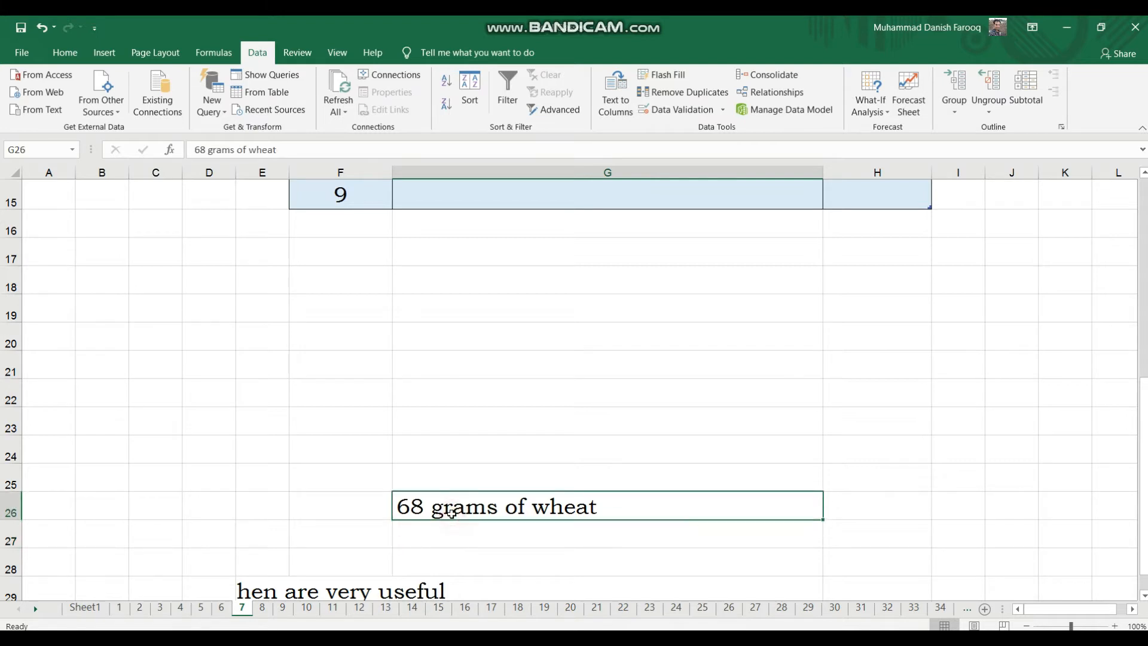
pyautogui.hotkey('ctrl', 'c')
pyautogui.press('Right')
pyautogui.press('Right')
pyautogui.press('Up')
pyautogui.press('Up')
pyautogui.press('Up')
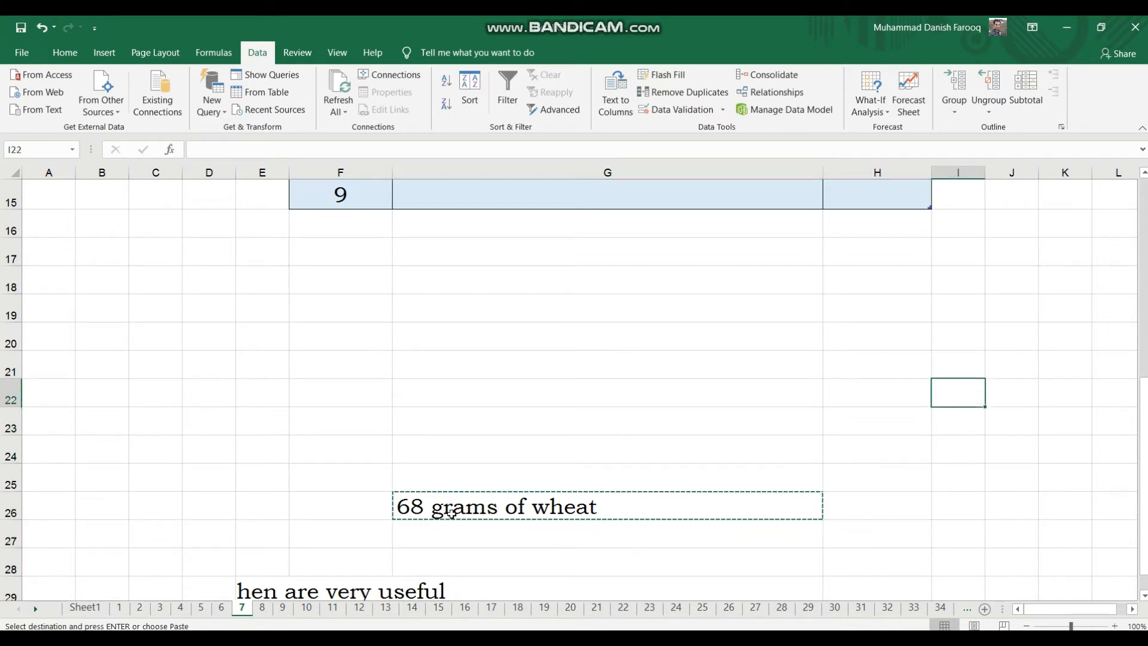
pyautogui.press('Left')
pyautogui.press('Up')
pyautogui.hotkey('ctrl', 'v')
# Paste the copied wheat text into cells E21 and F18 as well.
pyautogui.press('Left')
pyautogui.press('Left')
pyautogui.press('Left')
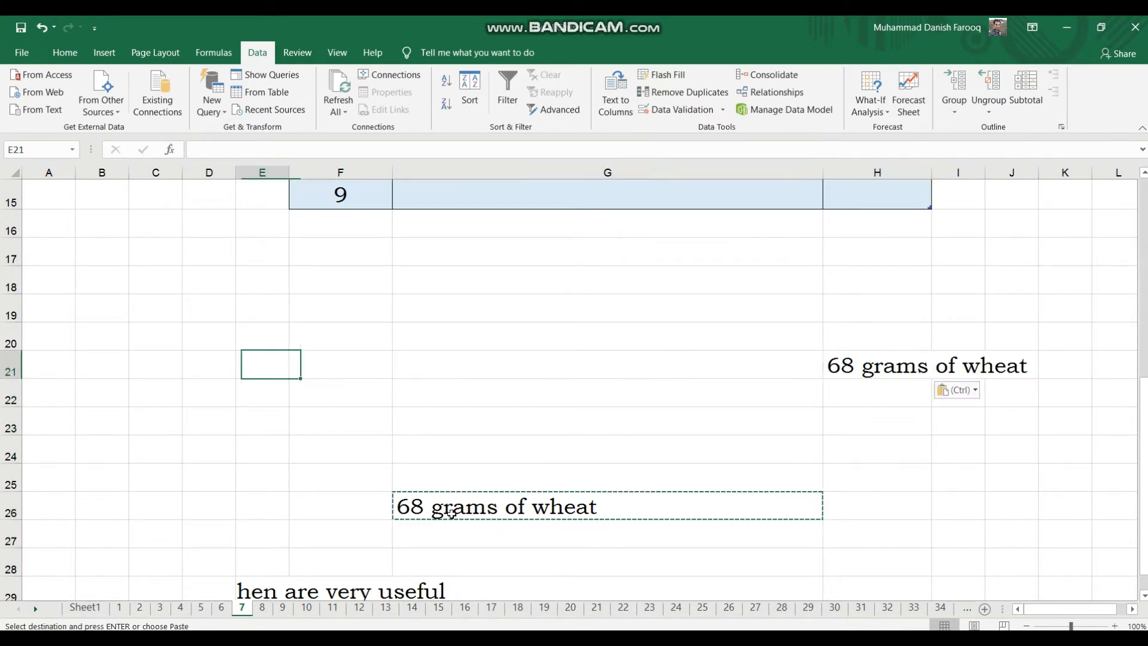
pyautogui.hotkey('ctrl', 'v')
pyautogui.press('Up')
pyautogui.press('Up')
pyautogui.press('Up')
pyautogui.press('Right')
pyautogui.hotkey('ctrl', 'v')
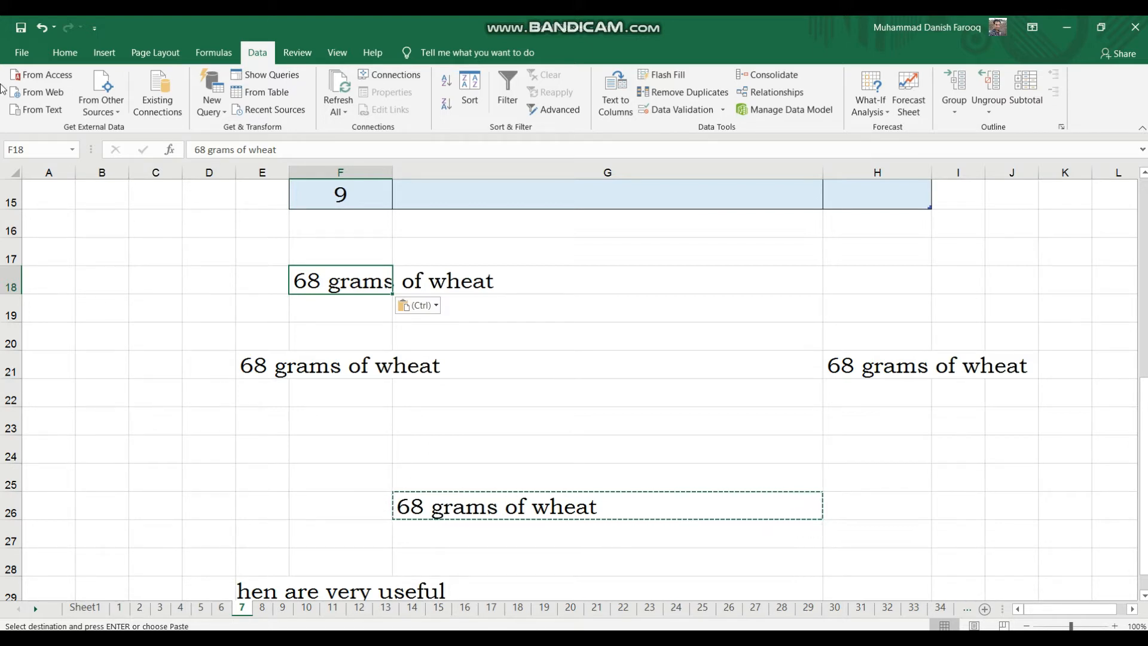
# Set up a Find and Replace that searches for 68 and replaces it with 50.
pyautogui.click(54, 57)
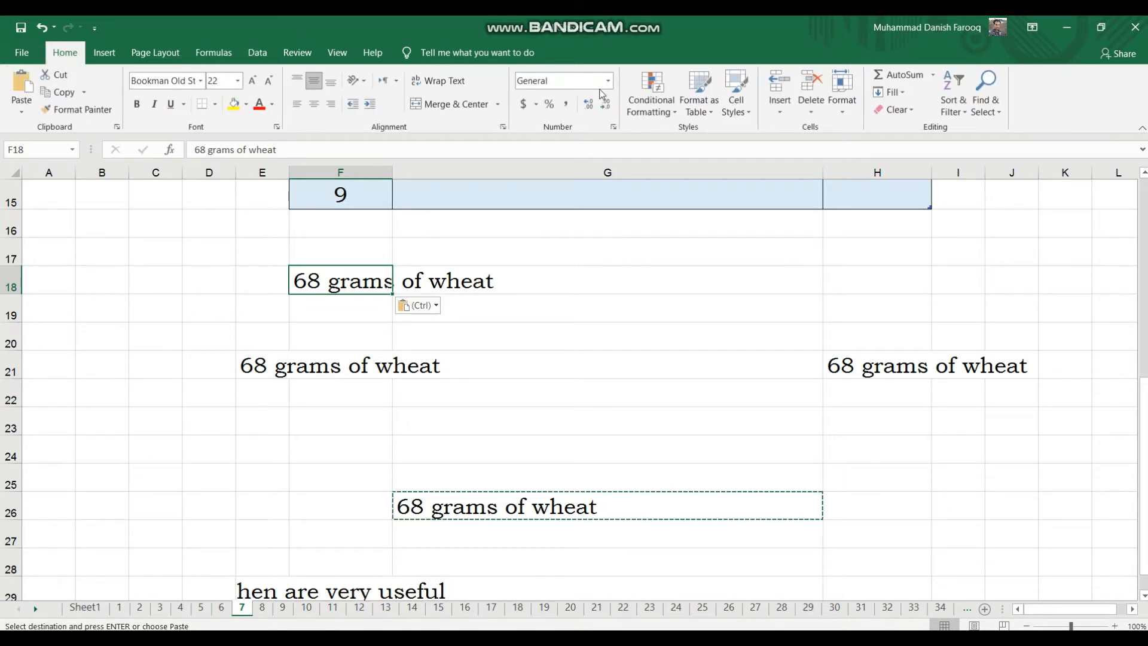
pyautogui.click(995, 112)
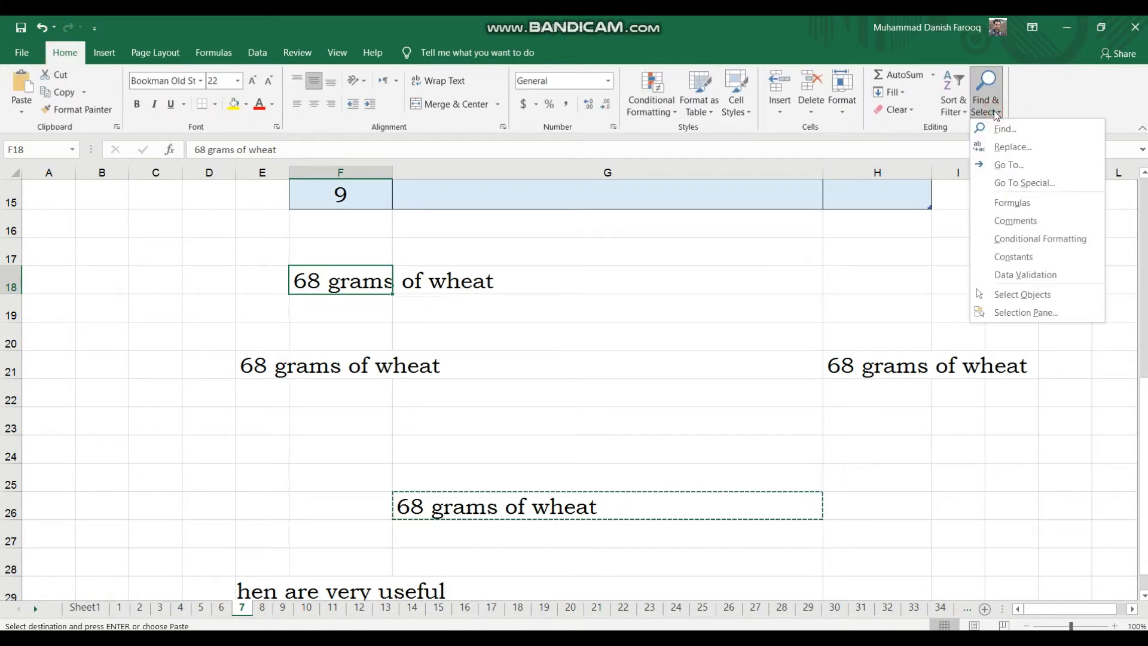
pyautogui.click(1008, 148)
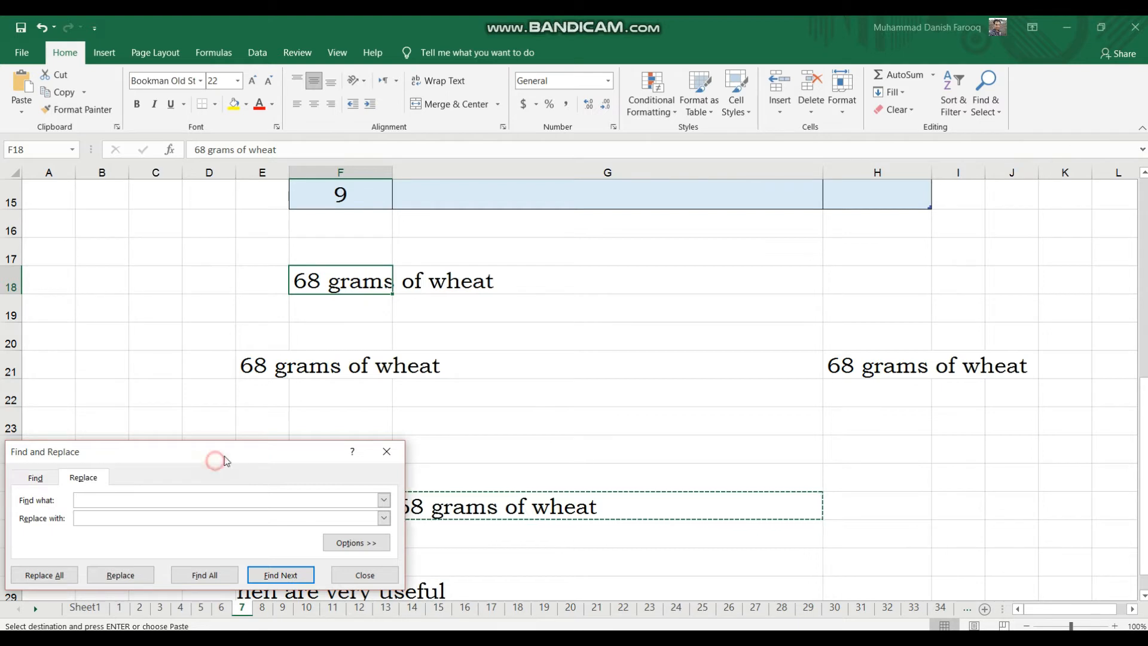
pyautogui.moveTo(219, 464); pyautogui.dragTo(536, 281)
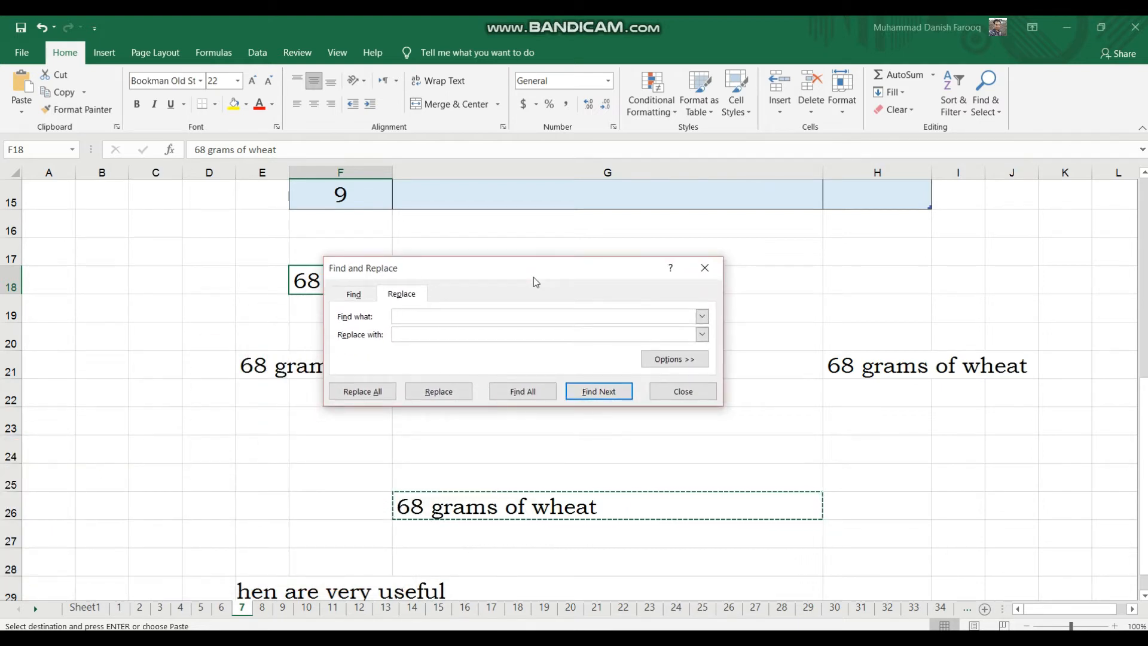
pyautogui.click(517, 338)
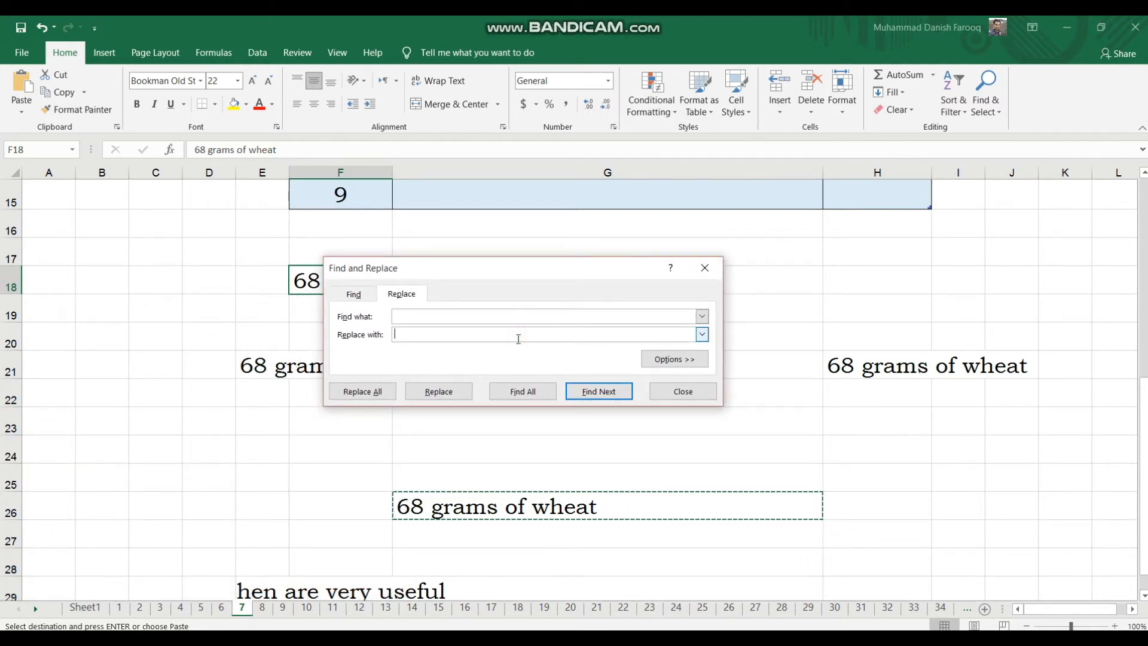
pyautogui.click(518, 313)
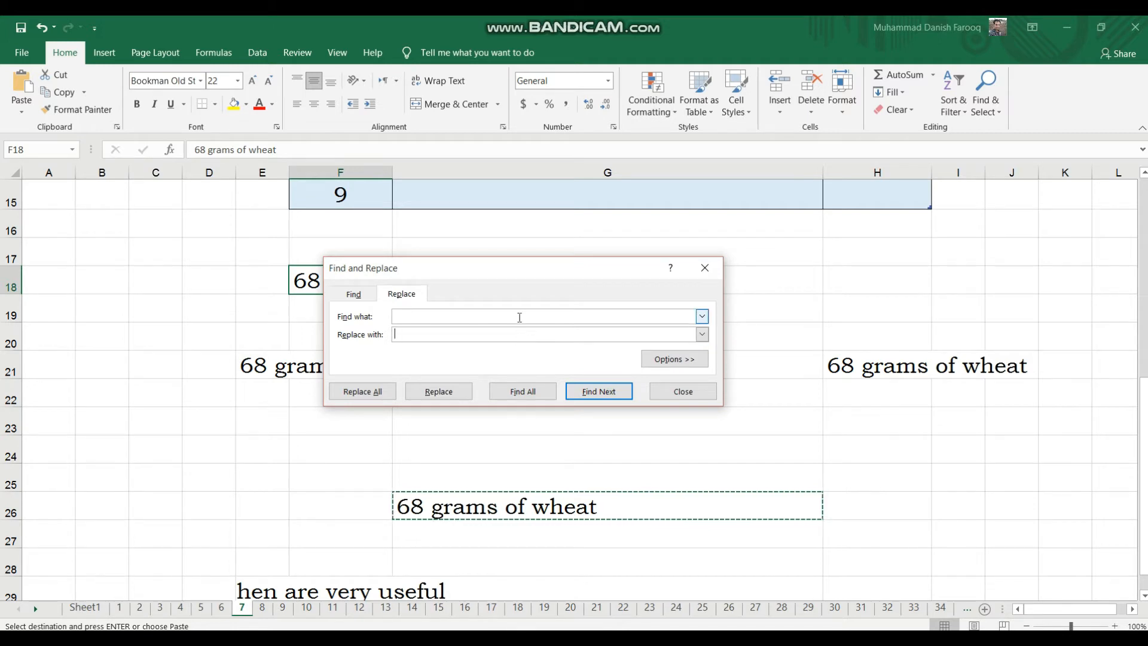
pyautogui.write('68')
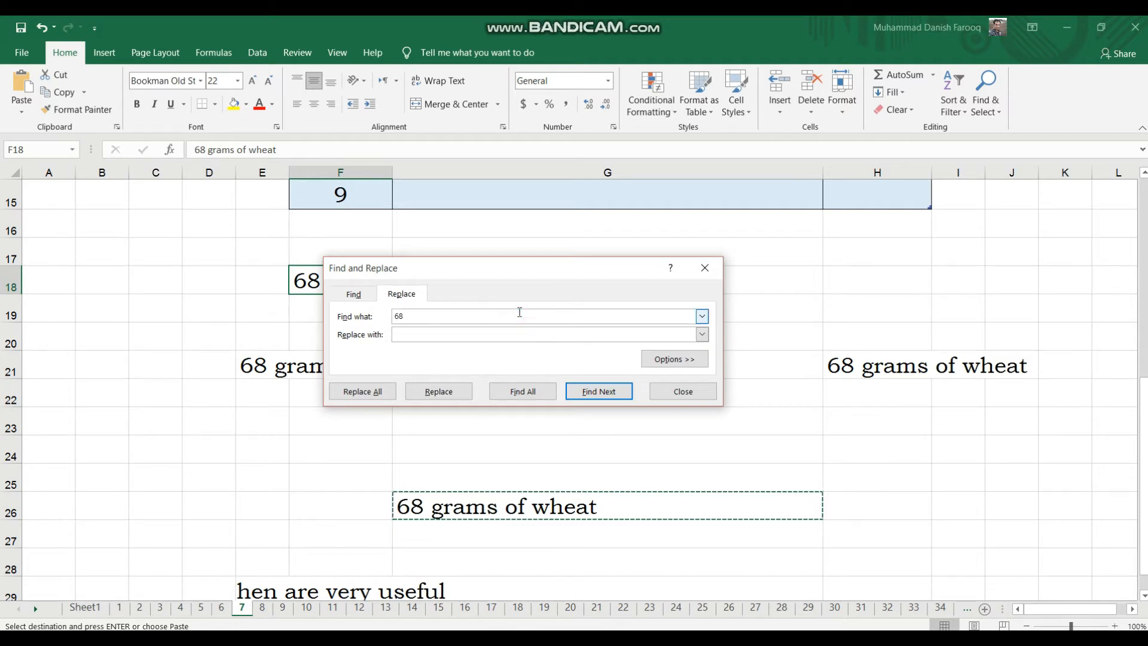
pyautogui.click(508, 334)
pyautogui.write('50')
# Step through the occurrences of 68 on the sheet one by one, back to cell F18.
pyautogui.click(594, 392)
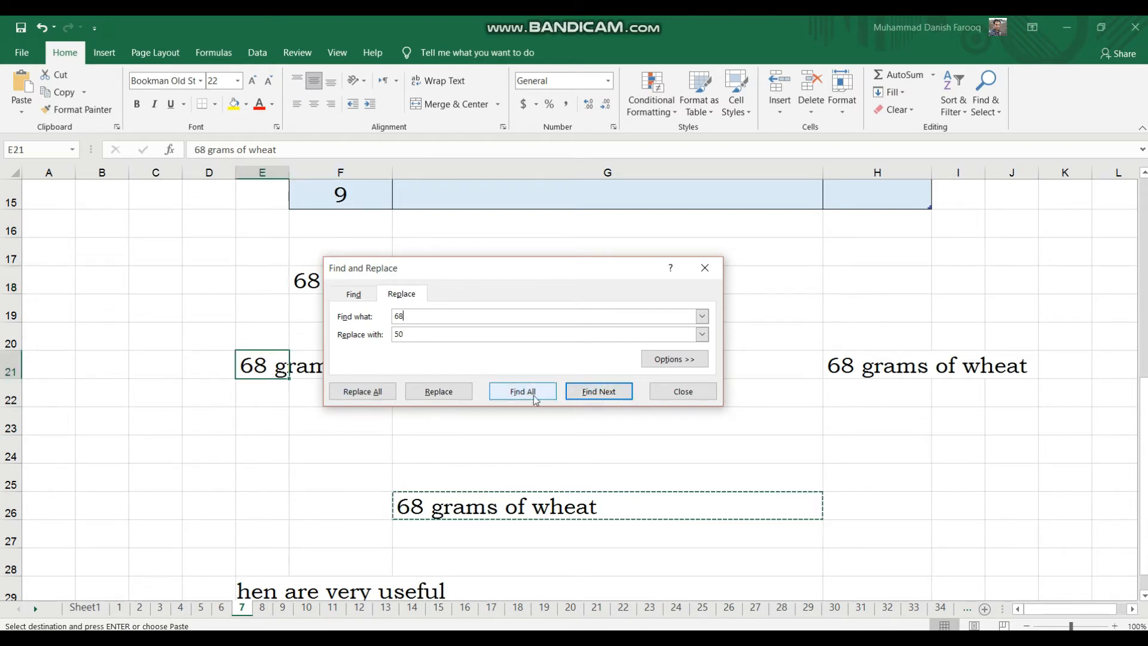
pyautogui.click(595, 392)
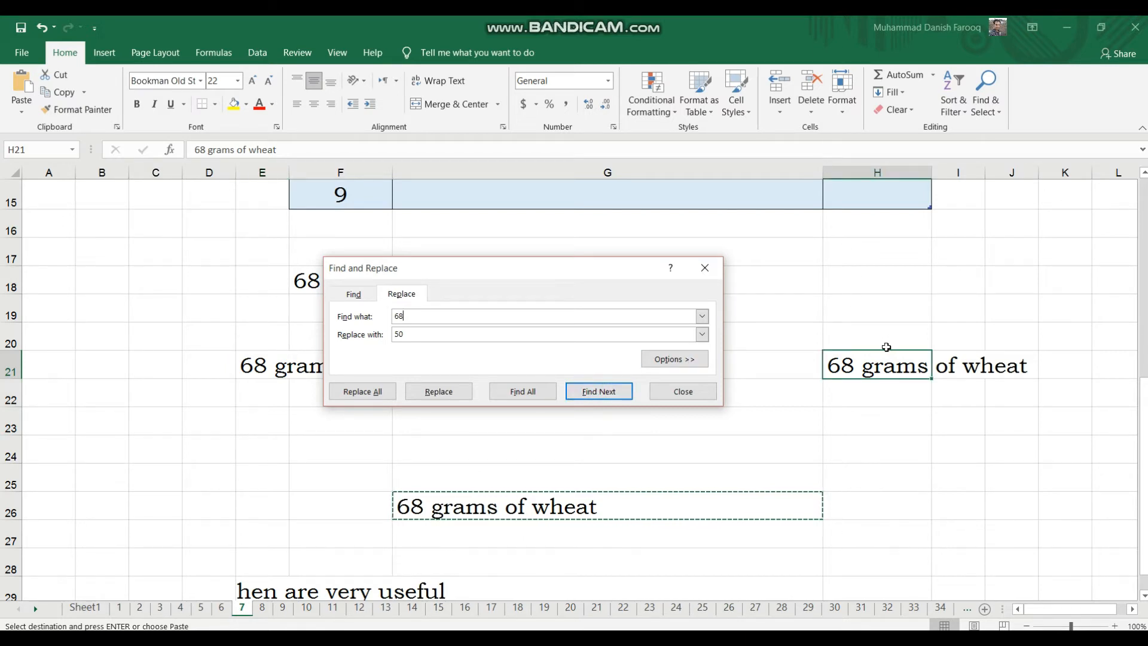
pyautogui.click(614, 393)
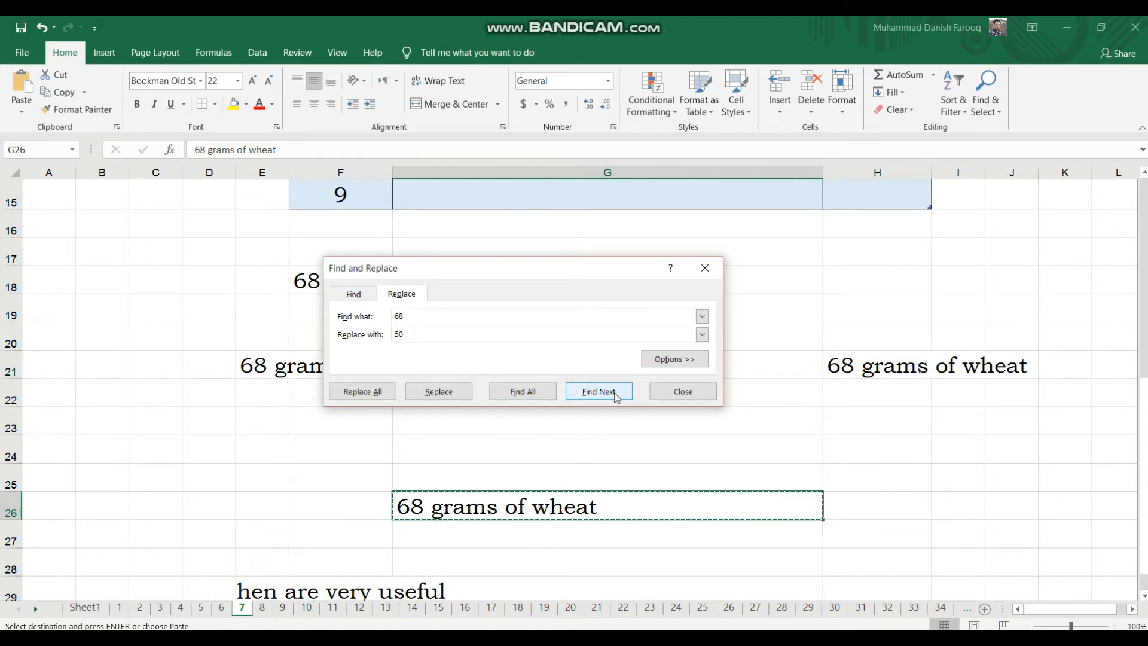
pyautogui.click(614, 395)
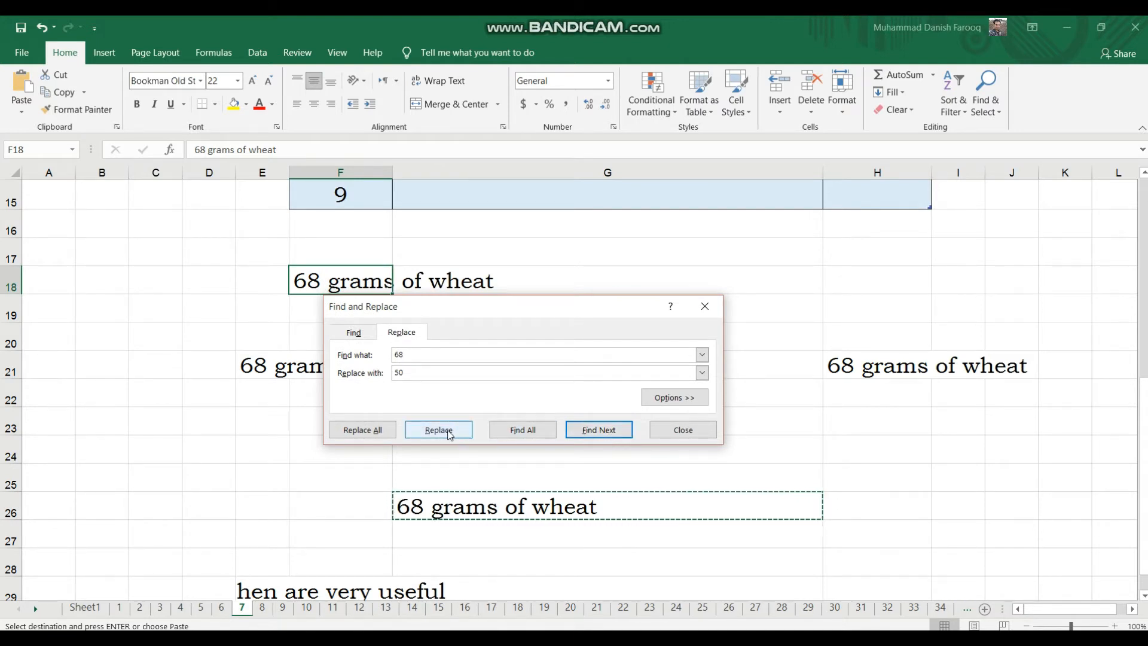
# Replace all occurrences of 68 with 50 and close the Find and Replace dialog.
pyautogui.click(353, 428)
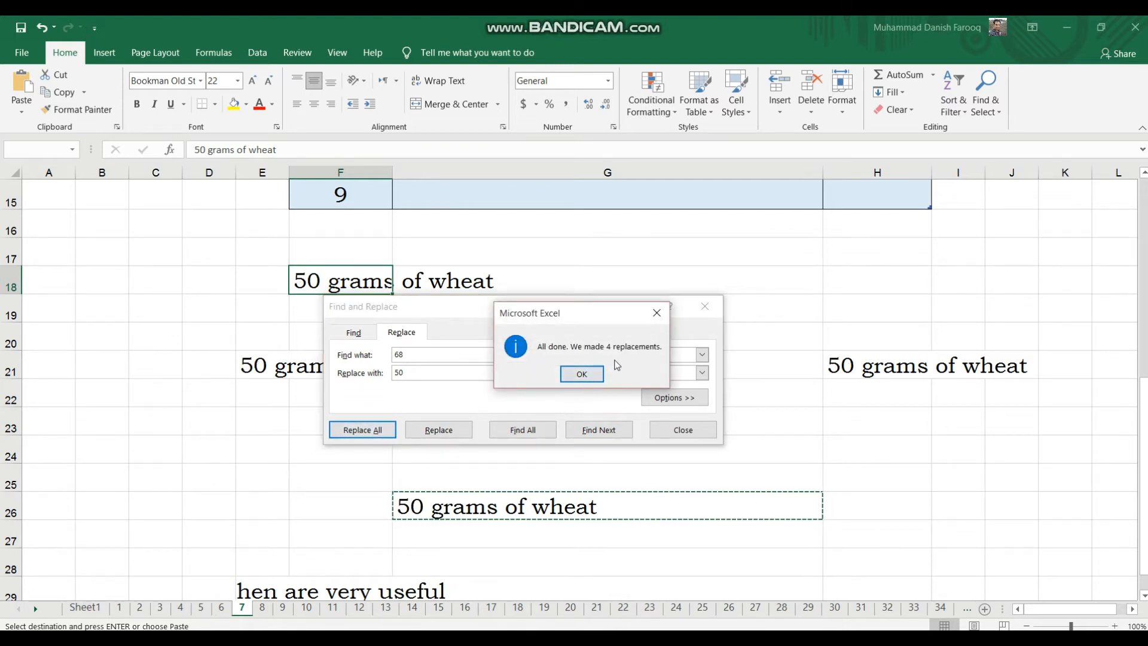
pyautogui.click(581, 373)
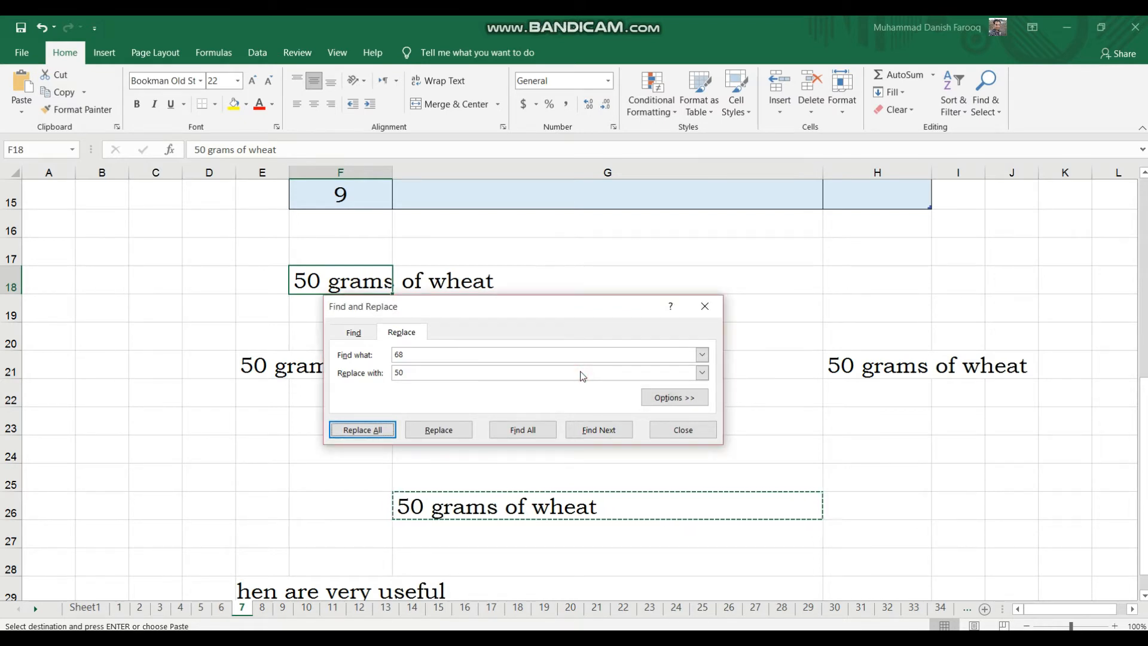
pyautogui.click(712, 300)
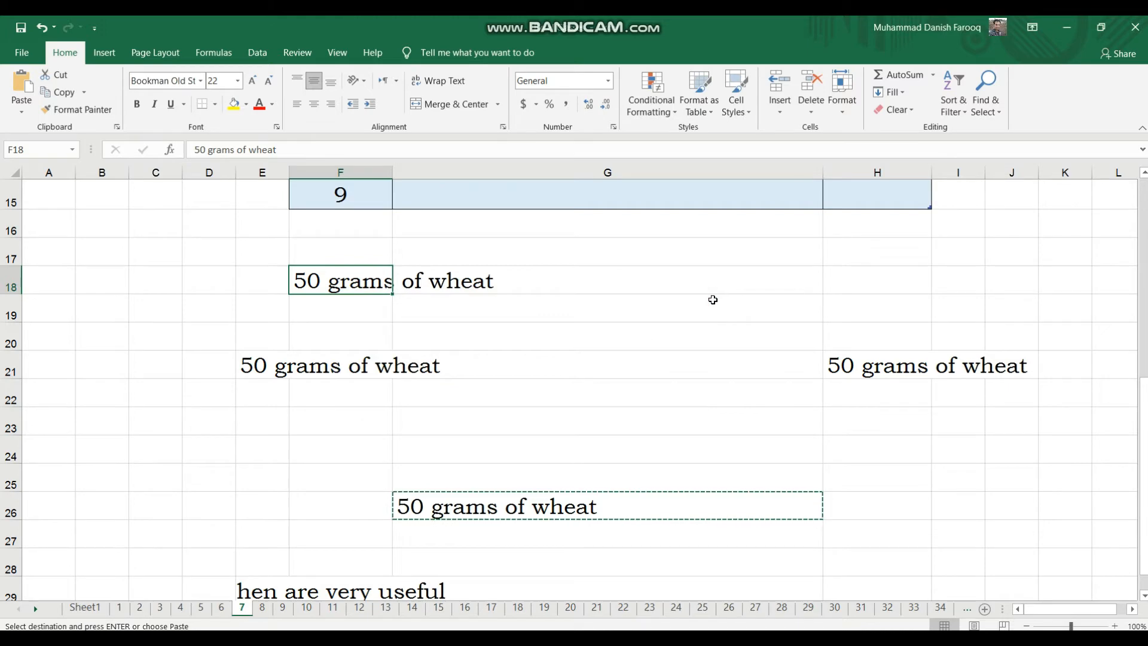
# Edit cell F18 in place so that its leading number is 25.
pyautogui.scroll(5, 712, 299)
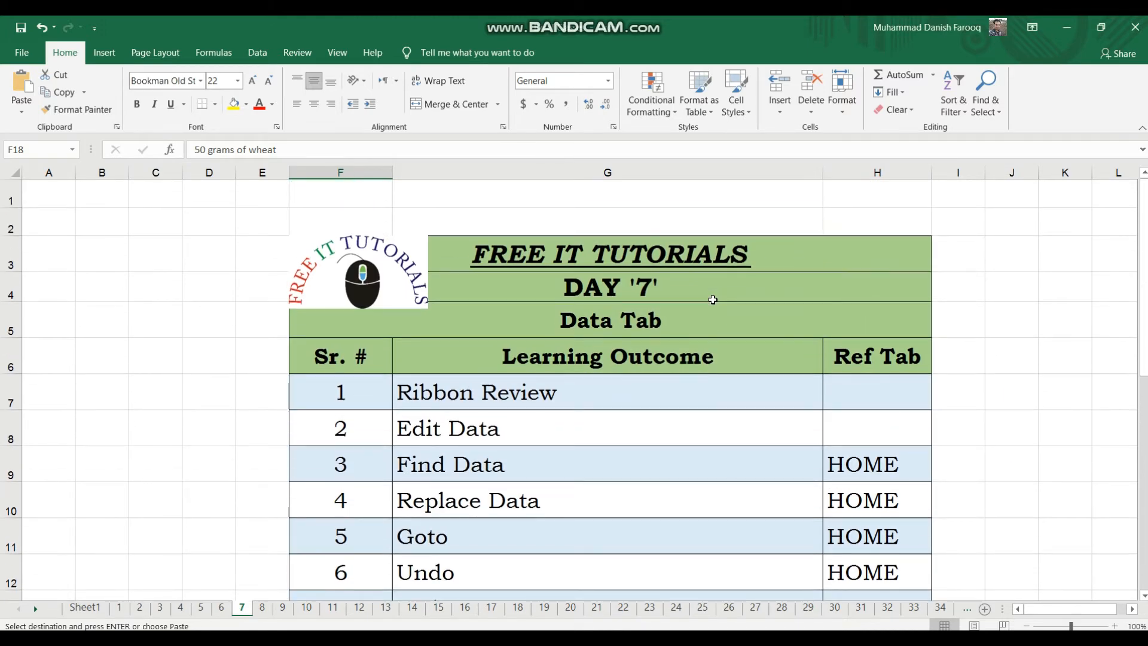
pyautogui.scroll(-2, 713, 300)
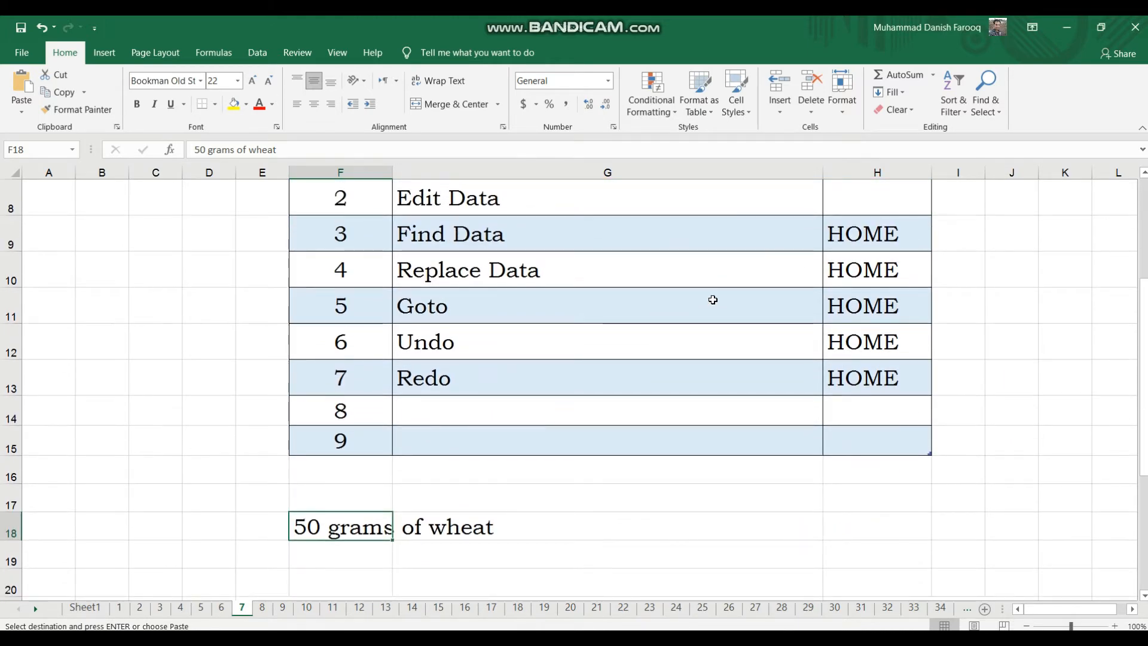
pyautogui.scroll(-2, 712, 300)
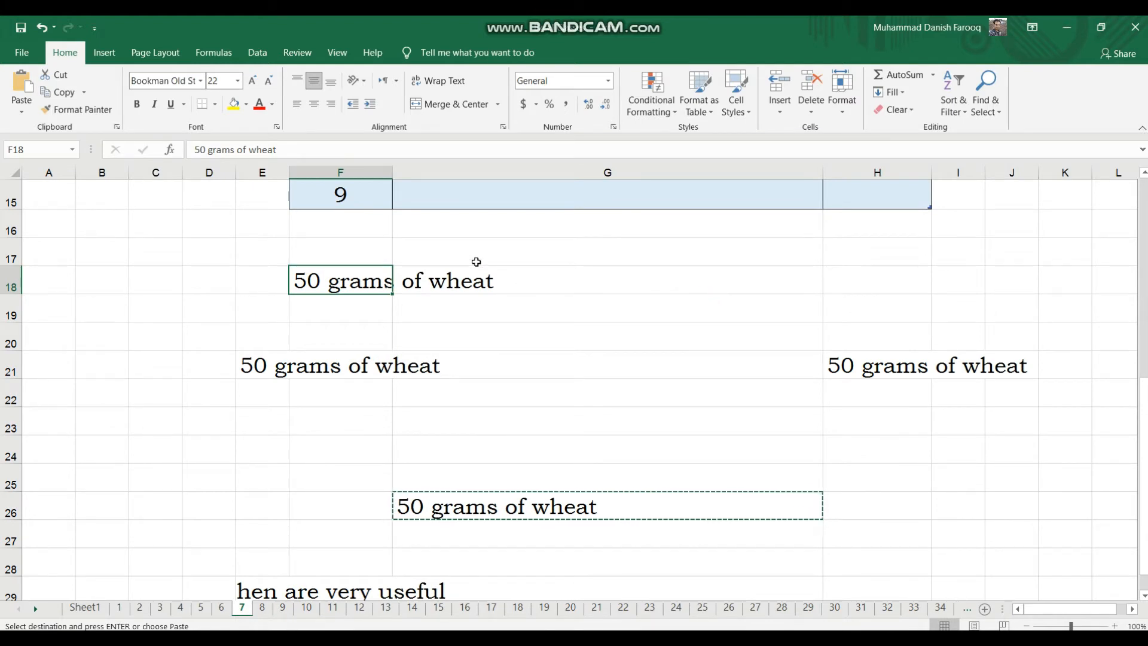
pyautogui.press('F2')
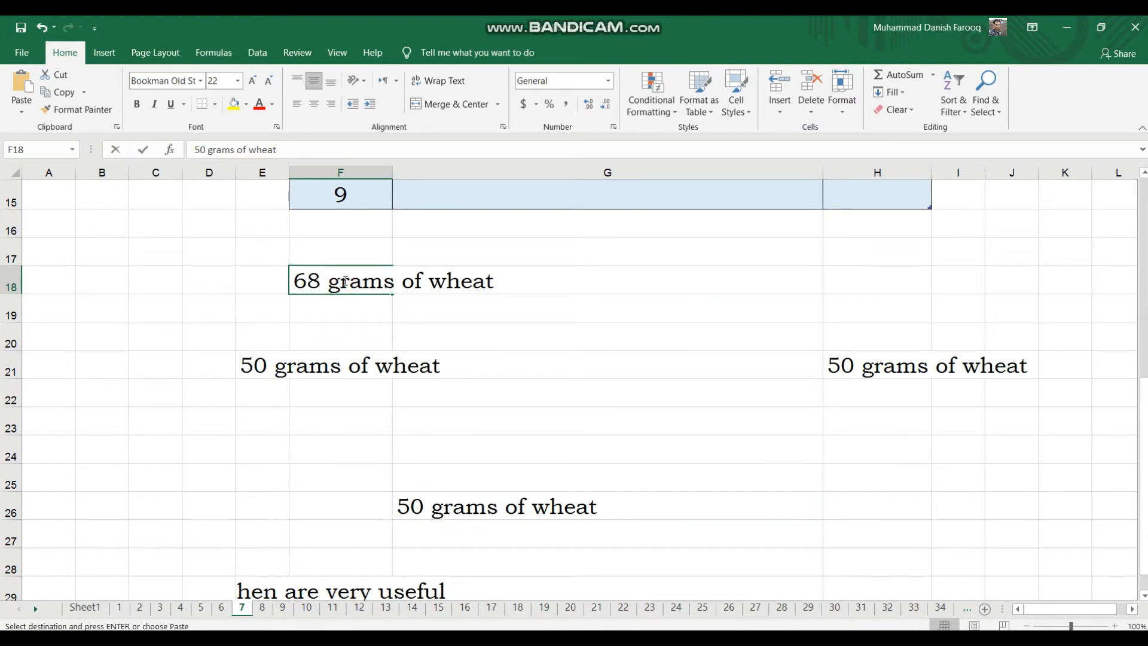
pyautogui.press('Left')
pyautogui.press('Left')
pyautogui.press('Left')
pyautogui.press('Left')
pyautogui.press('Left')
pyautogui.press('Left')
pyautogui.press('Left')
pyautogui.press('Left')
pyautogui.press('Left')
pyautogui.press('Left')
pyautogui.press('Left')
pyautogui.press('Left')
pyautogui.press('Left')
pyautogui.press('Left')
pyautogui.press('Left')
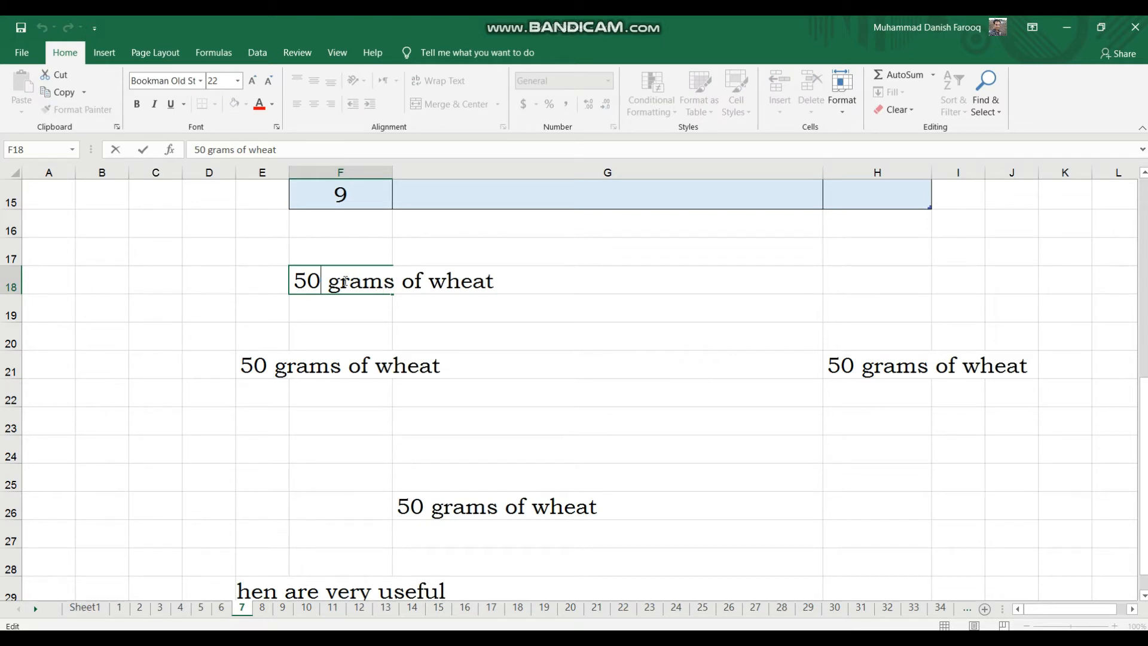
pyautogui.press('BackSpace')
pyautogui.press('BackSpace')
pyautogui.write('25')
# Edit cell E21 in place so that its leading number is 26.
pyautogui.click(261, 364)
pyautogui.press('F2')
pyautogui.press('Left')
pyautogui.press('Left')
pyautogui.press('Left')
pyautogui.press('Left')
pyautogui.press('Left')
pyautogui.press('Left')
pyautogui.press('Left')
pyautogui.press('Left')
pyautogui.press('Left')
pyautogui.press('Left')
pyautogui.press('Left')
pyautogui.press('Left')
pyautogui.press('Left')
pyautogui.press('Left')
pyautogui.press('Left')
pyautogui.press('Left')
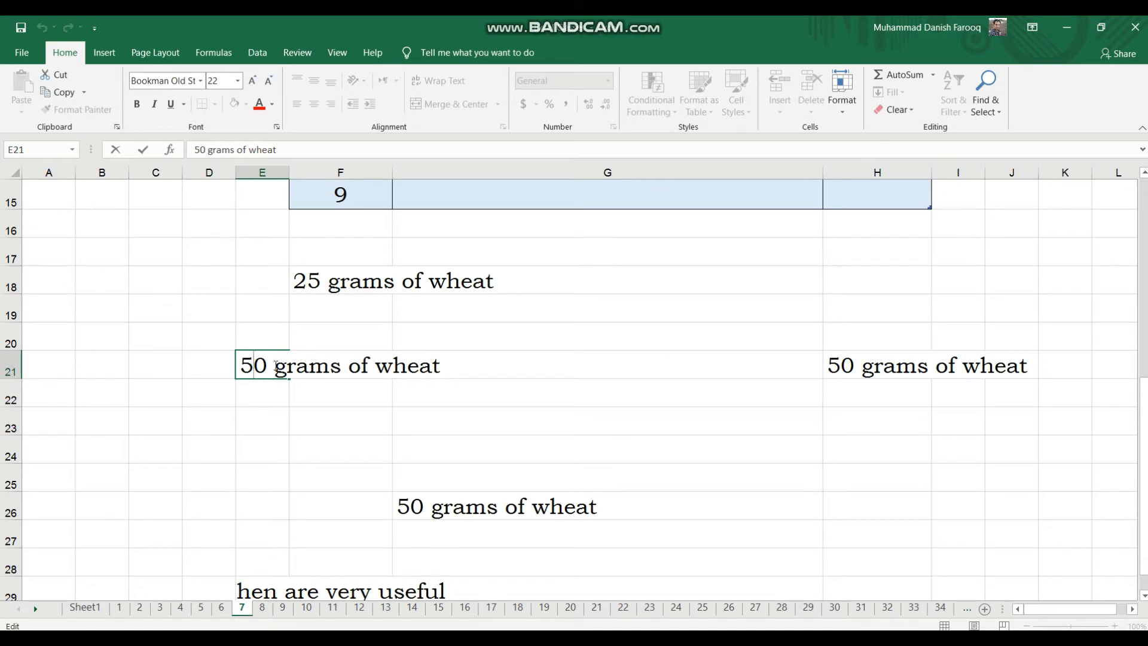
pyautogui.press('BackSpace')
pyautogui.press('Delete')
pyautogui.write('26')
# Edit cell H21 in place so that its text starts with 28 instead of 50.
pyautogui.click(827, 365)
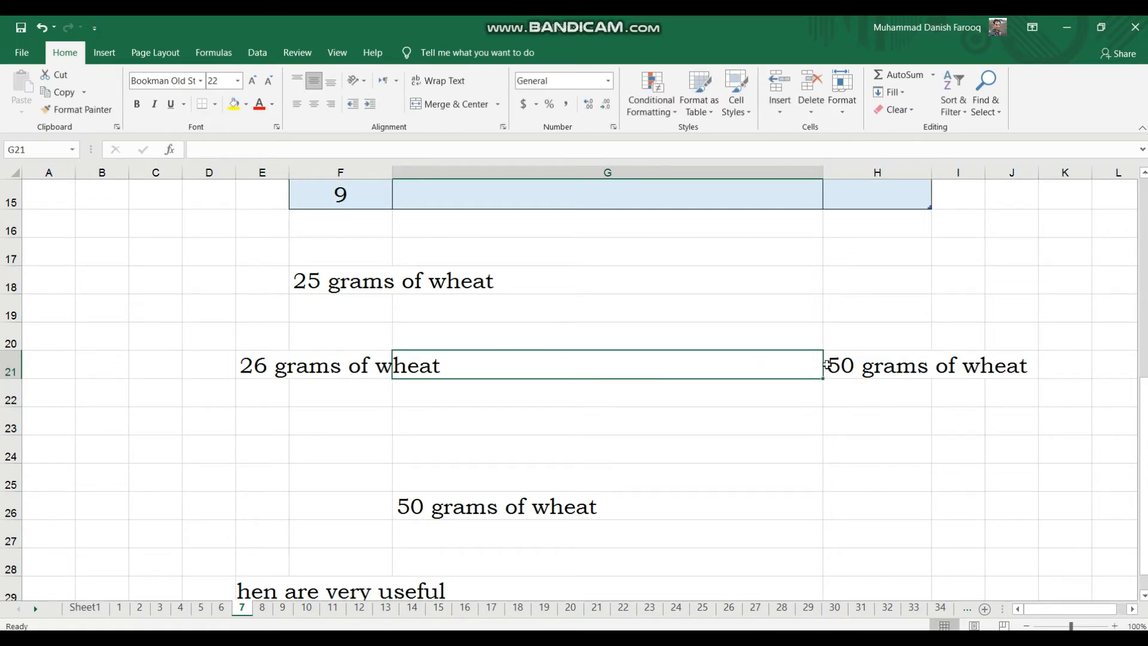
pyautogui.press('F2')
pyautogui.press('Left')
pyautogui.press('Left')
pyautogui.press('Left')
pyautogui.press('Left')
pyautogui.press('Left')
pyautogui.press('Left')
pyautogui.press('Left')
pyautogui.press('Left')
pyautogui.press('Left')
pyautogui.press('Left')
pyautogui.press('Left')
pyautogui.press('Left')
pyautogui.press('Left')
pyautogui.press('Left')
pyautogui.press('Left')
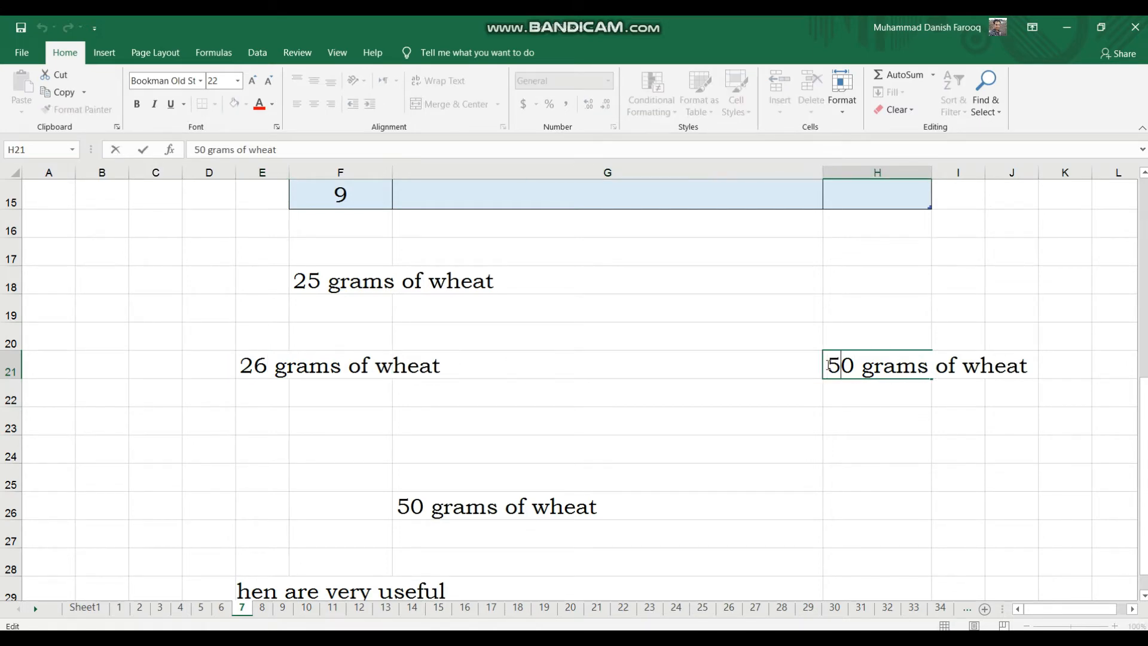
pyautogui.press('Delete')
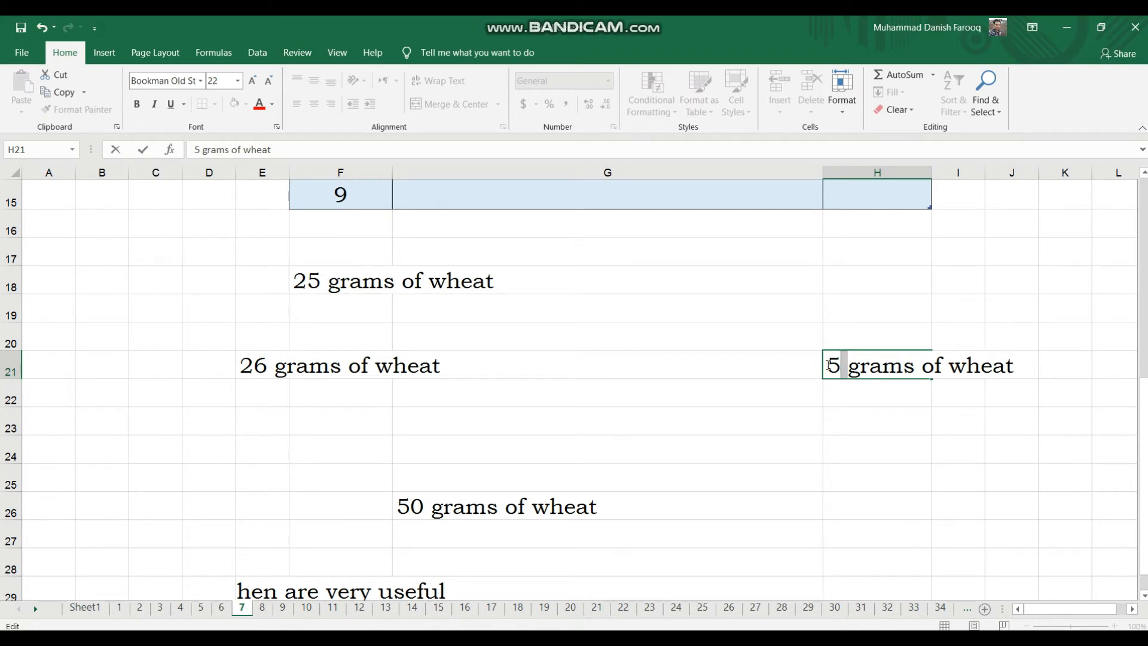
pyautogui.press('Delete')
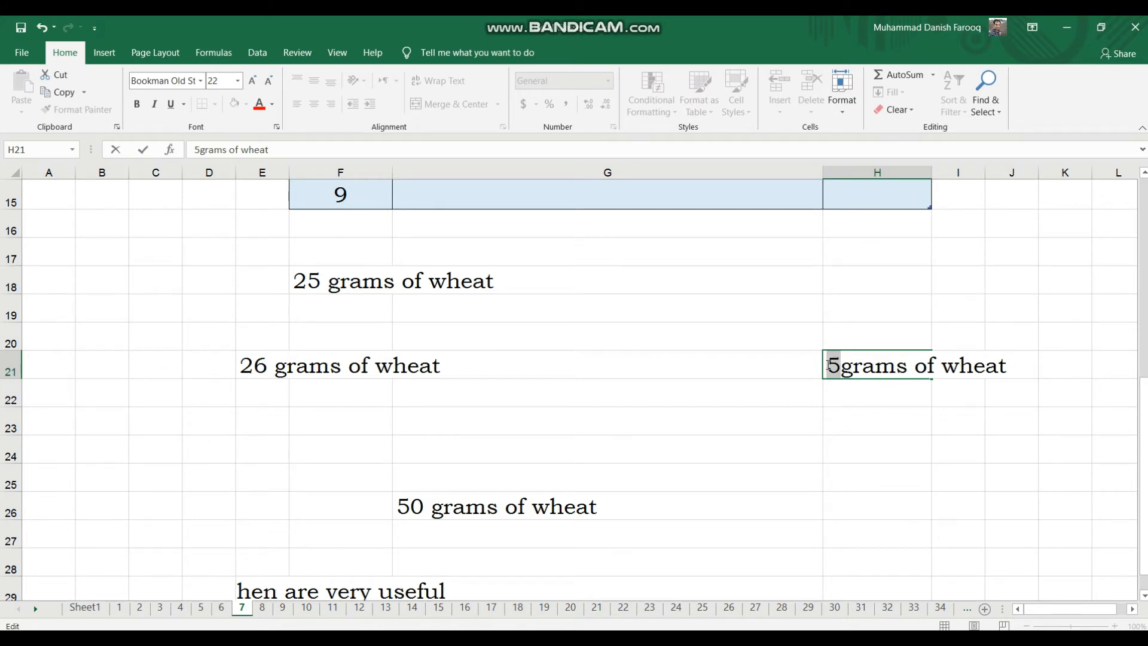
pyautogui.press('BackSpace')
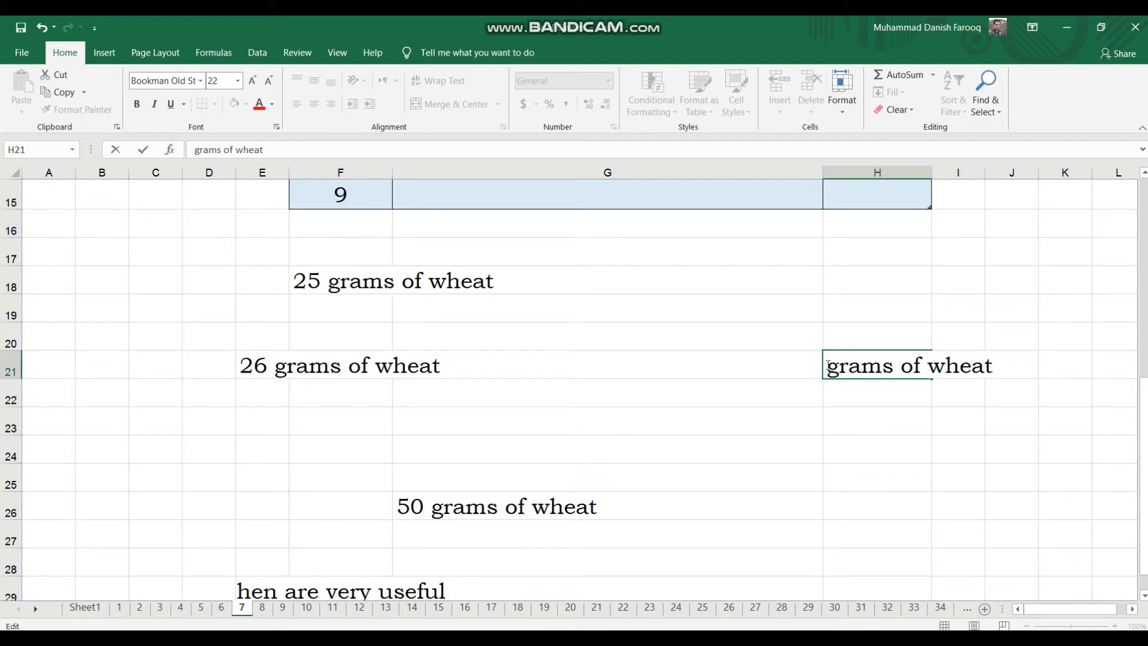
pyautogui.write('28')
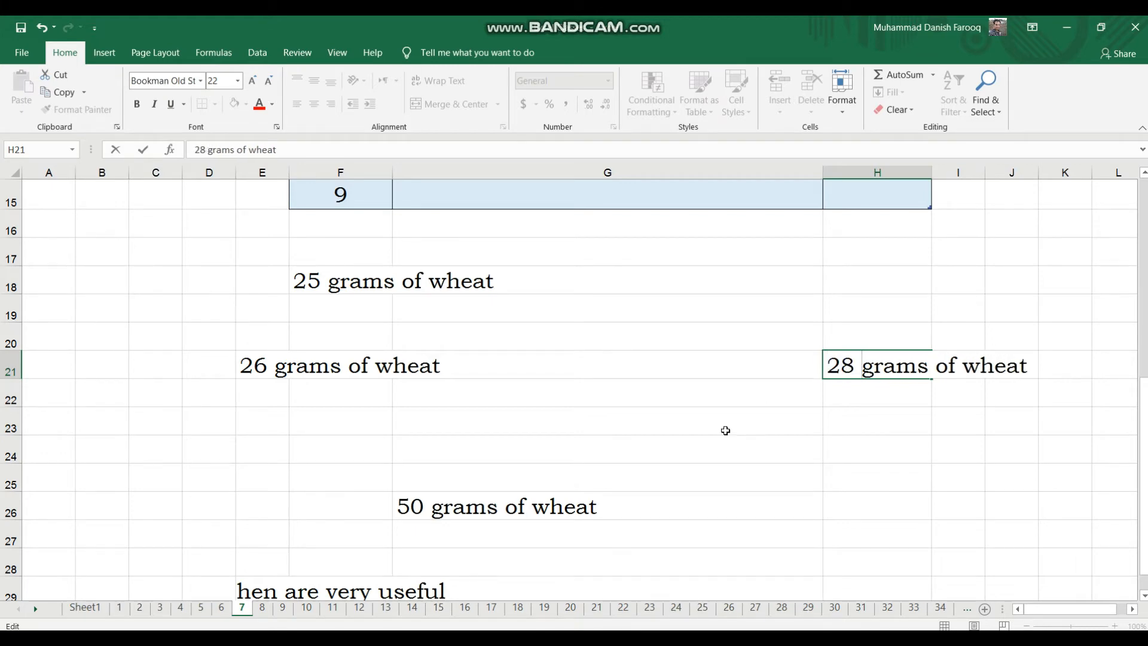
# Change the number at the start of cell G26's text to 30, keeping the remaining words.
pyautogui.click(494, 488)
pyautogui.click(489, 500)
pyautogui.press('F2')
pyautogui.press('Left')
pyautogui.hotkey('ctrl', 'Left')
pyautogui.hotkey('ctrl', 'Left')
pyautogui.hotkey('ctrl', 'Left')
pyautogui.hotkey('ctrl', 'Left')
pyautogui.press('Right')
pyautogui.press('Right')
pyautogui.press('BackSpace')
pyautogui.press('BackSpace')
pyautogui.write('30')
pyautogui.press('Return')
pyautogui.click(525, 439)
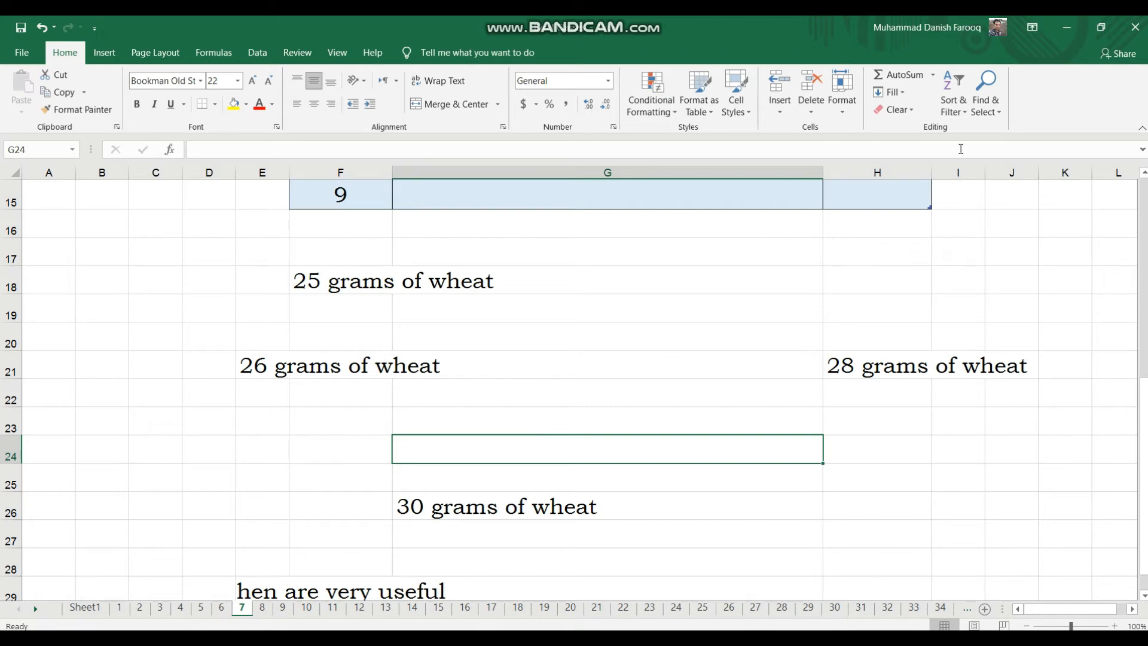
# Search the current sheet for all cells containing 68 and dismiss the resulting message.
pyautogui.click(992, 113)
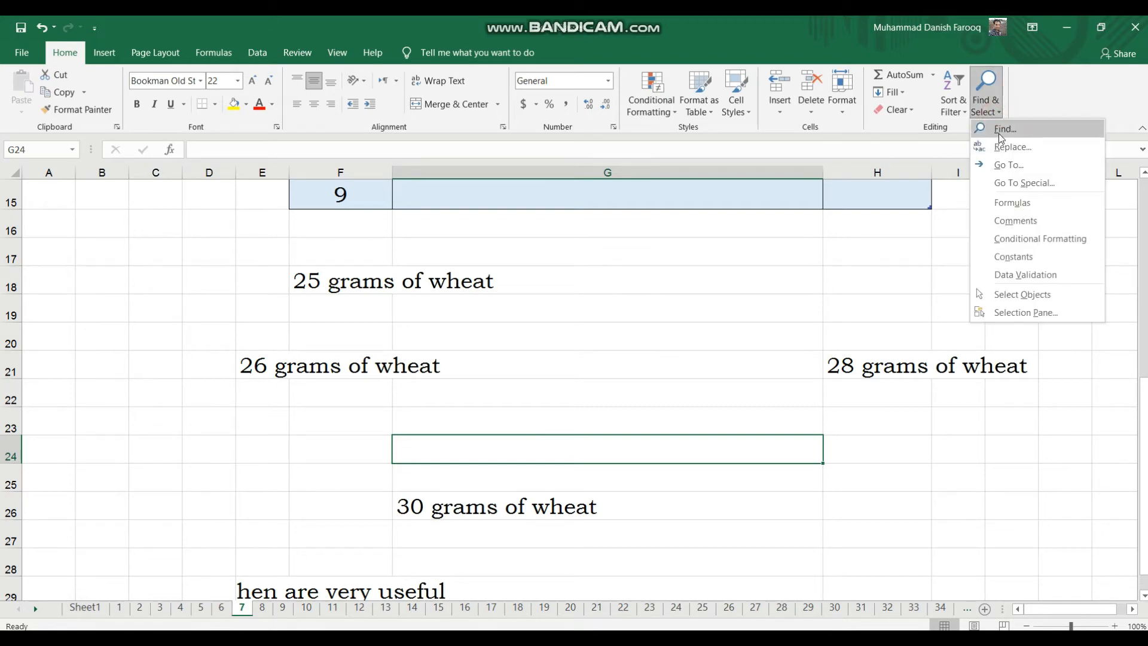
pyautogui.click(998, 132)
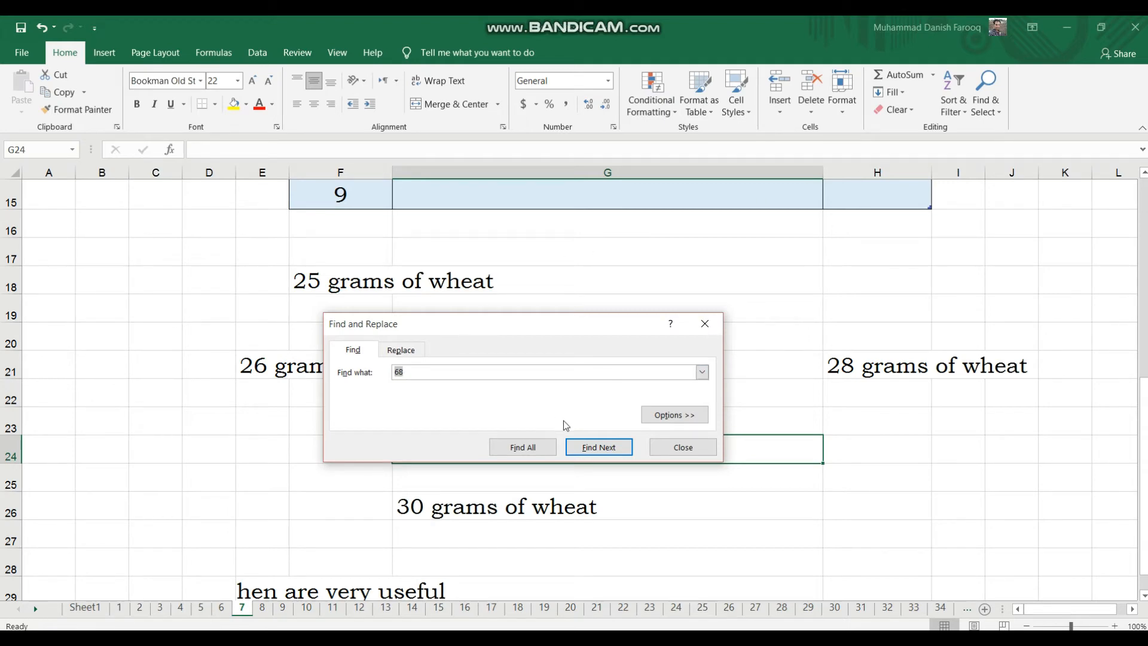
pyautogui.click(535, 451)
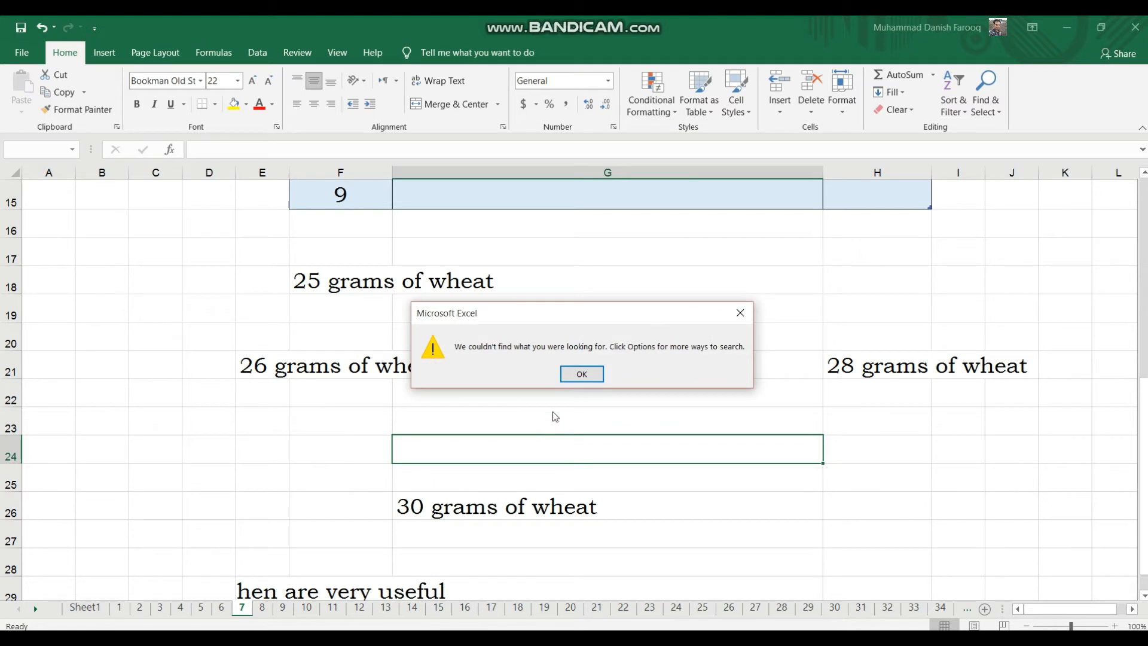
pyautogui.click(584, 375)
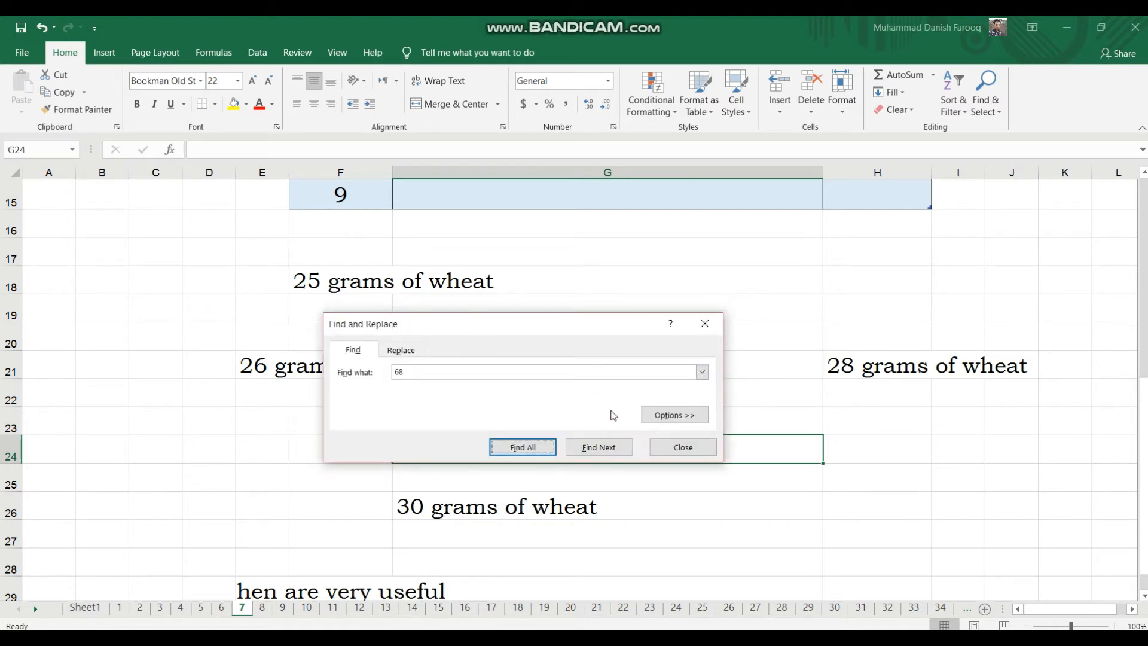
# Change the search text to 26 and list all matching cells on the sheet.
pyautogui.click(438, 373)
pyautogui.press('BackSpace')
pyautogui.press('BackSpace')
pyautogui.write('26')
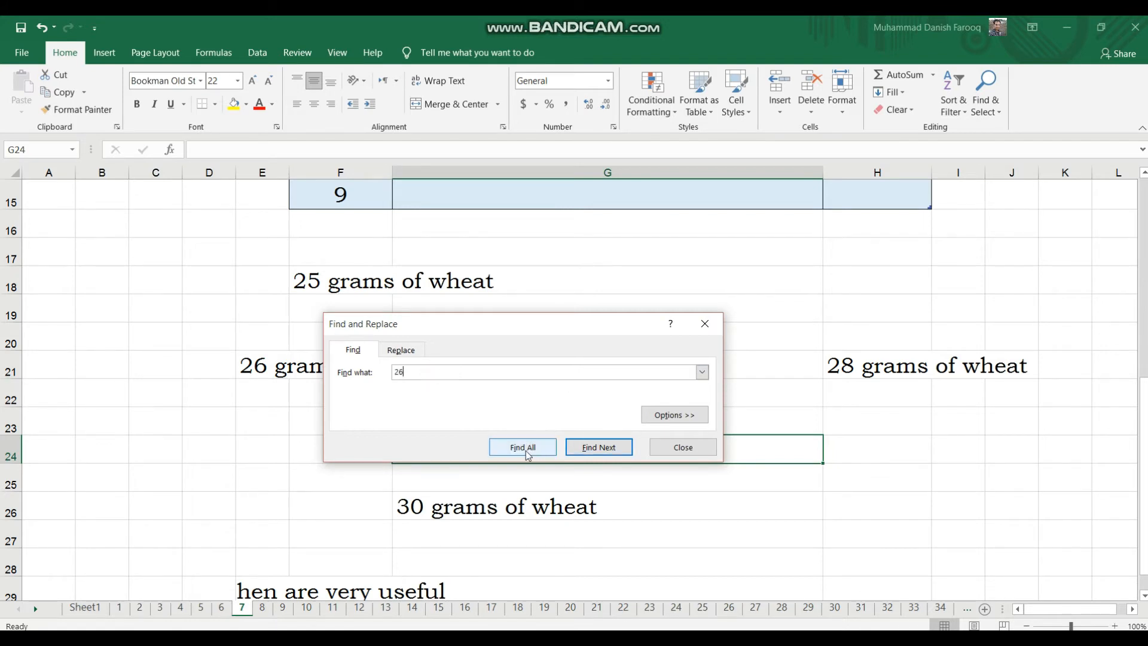
pyautogui.click(528, 453)
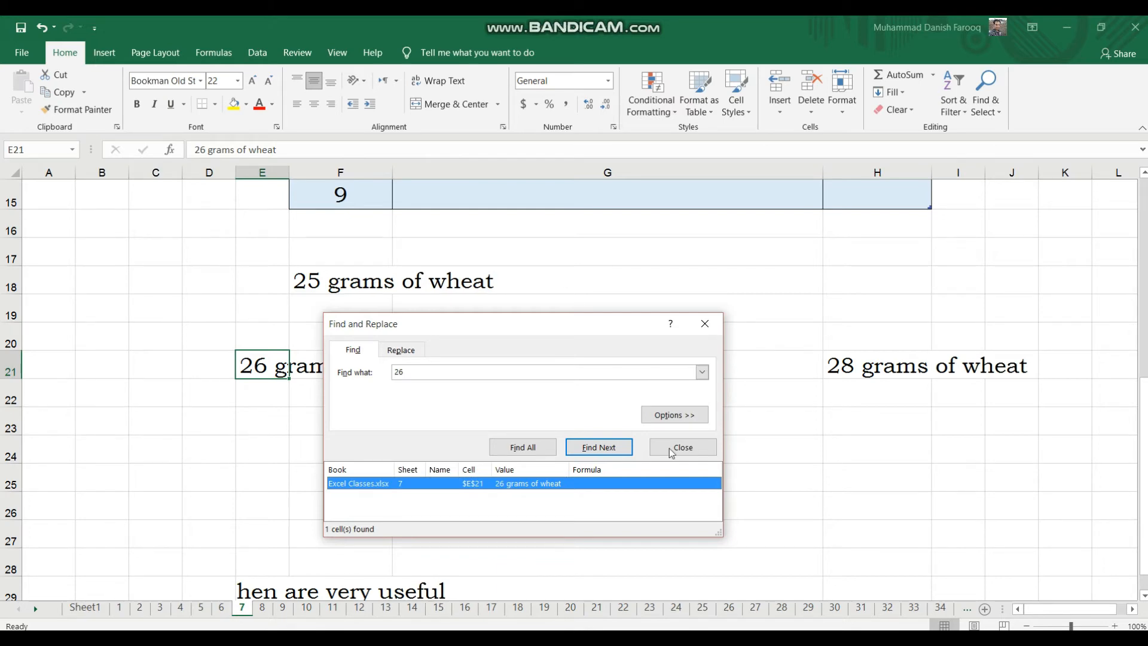
# Search the whole workbook for 26, listing all matches and stepping through them to cell Q7 on sheet 6.
pyautogui.click(678, 418)
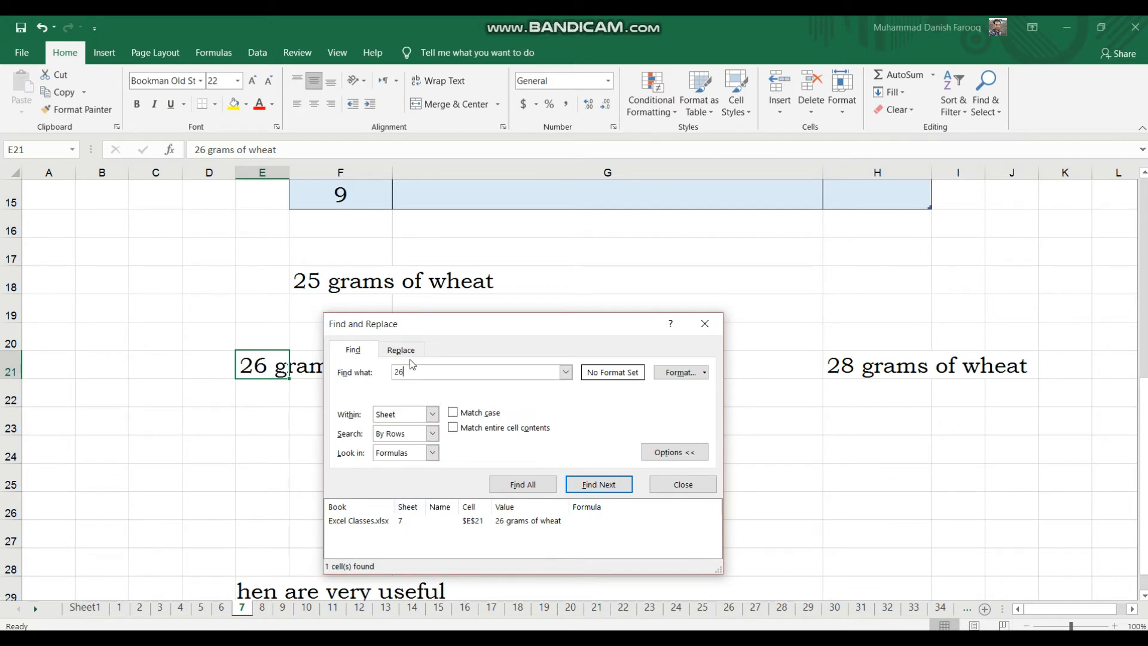
pyautogui.click(432, 415)
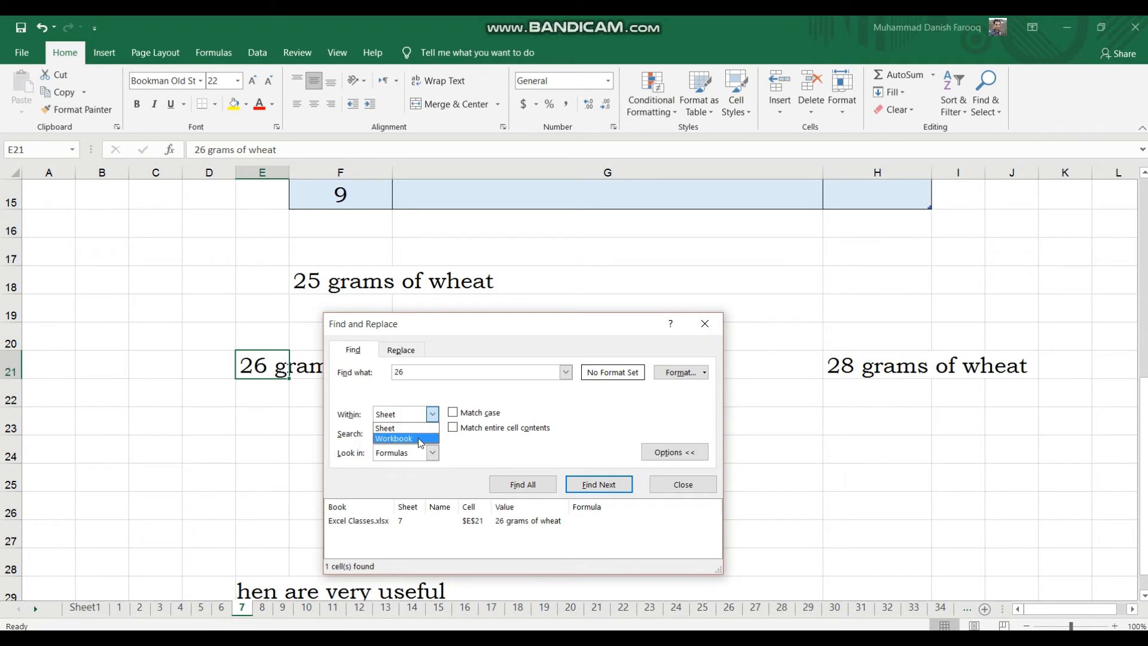
pyautogui.click(420, 439)
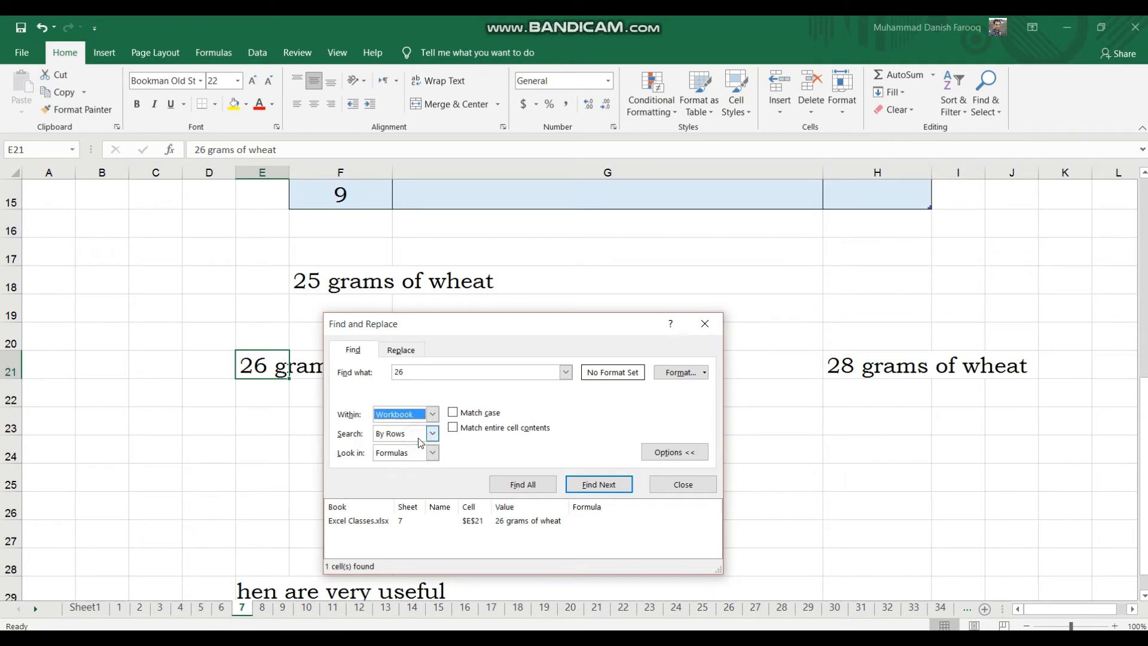
pyautogui.click(599, 484)
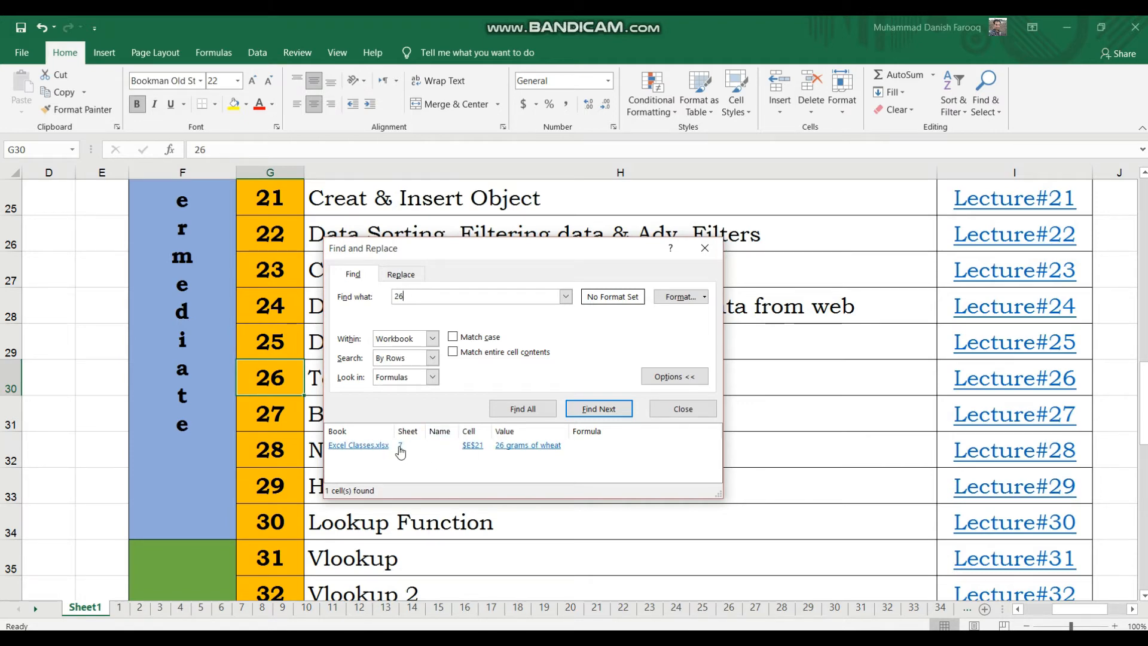
pyautogui.click(529, 410)
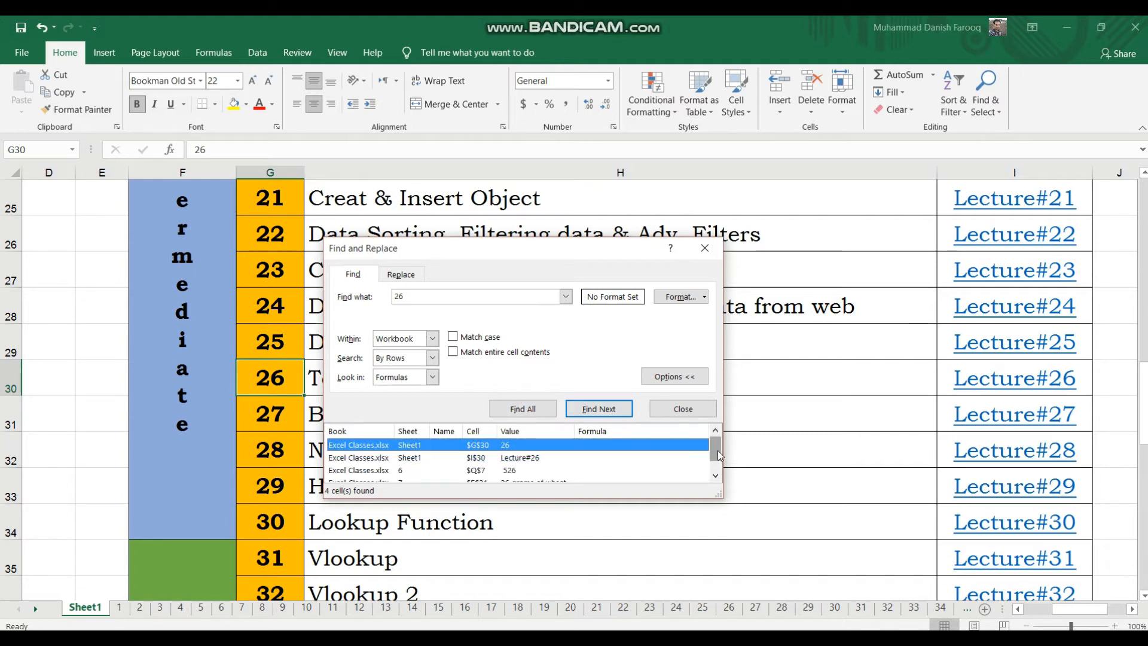
pyautogui.moveTo(719, 455); pyautogui.dragTo(718, 443)
pyautogui.click(585, 410)
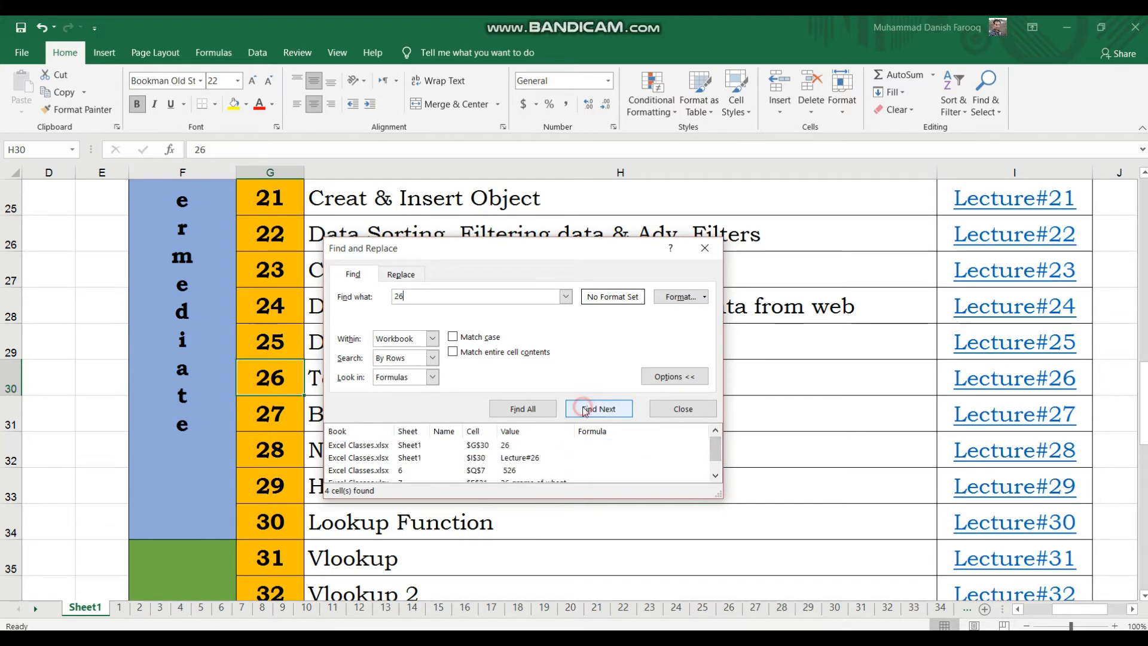
pyautogui.click(585, 410)
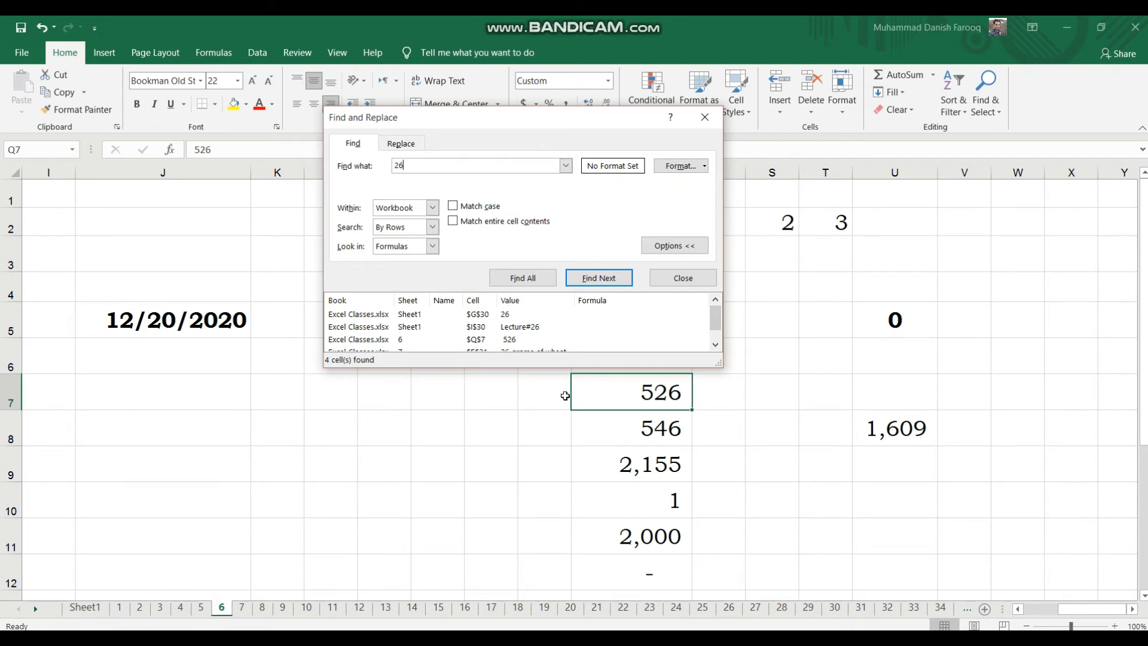
# Try searching the workbook for 26a, and restore the search text to 26.
pyautogui.write('a')
pyautogui.click(622, 279)
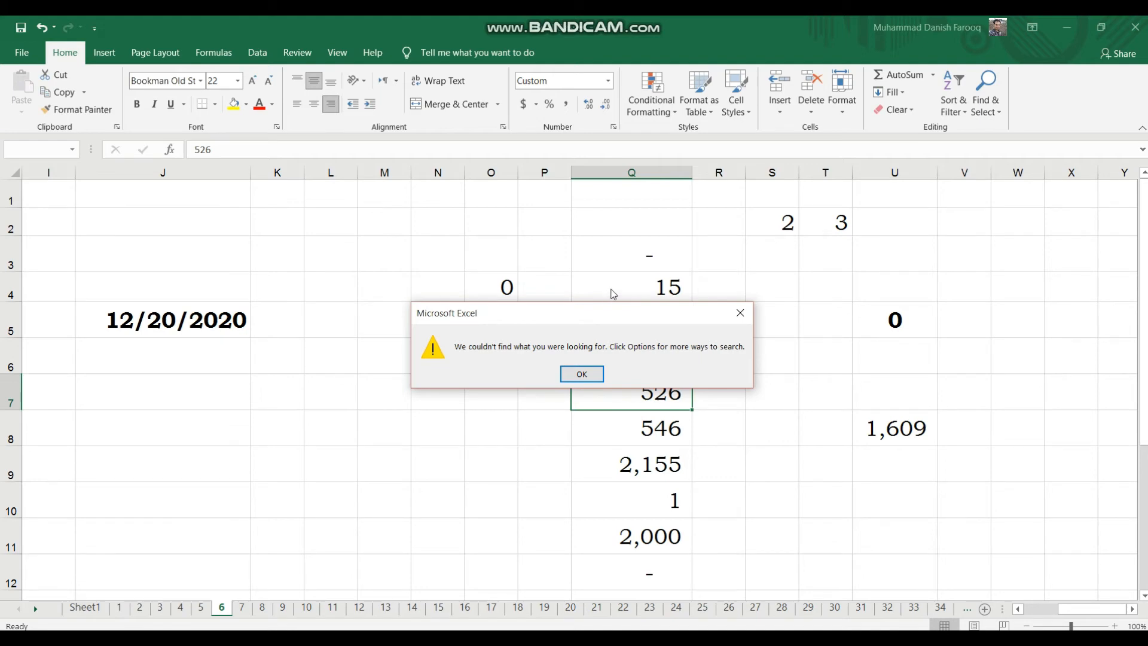
pyautogui.click(581, 375)
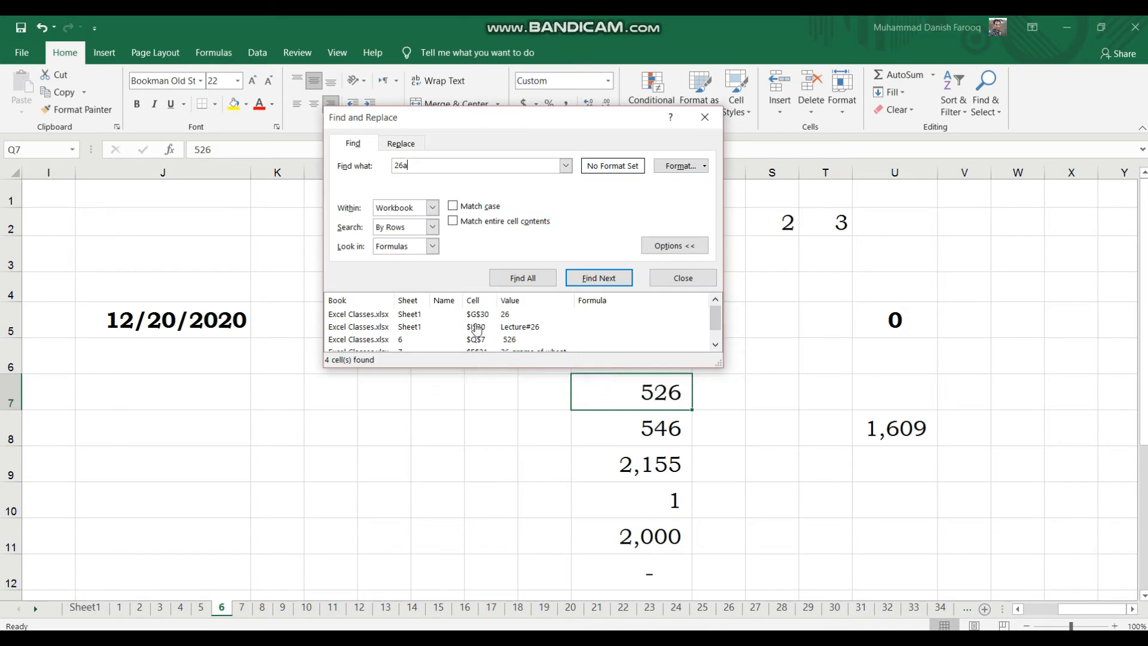
pyautogui.click(430, 170)
pyautogui.press('BackSpace')
# Return to sheet 7 and close the Find and Replace dialog.
pyautogui.click(808, 385)
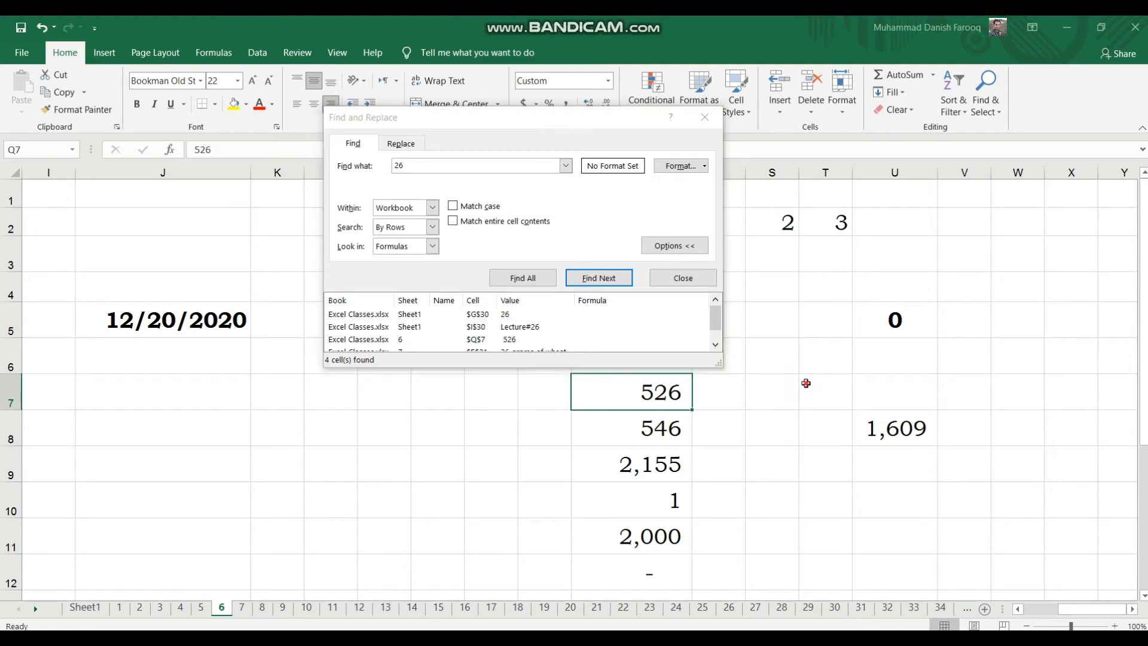
pyautogui.click(242, 607)
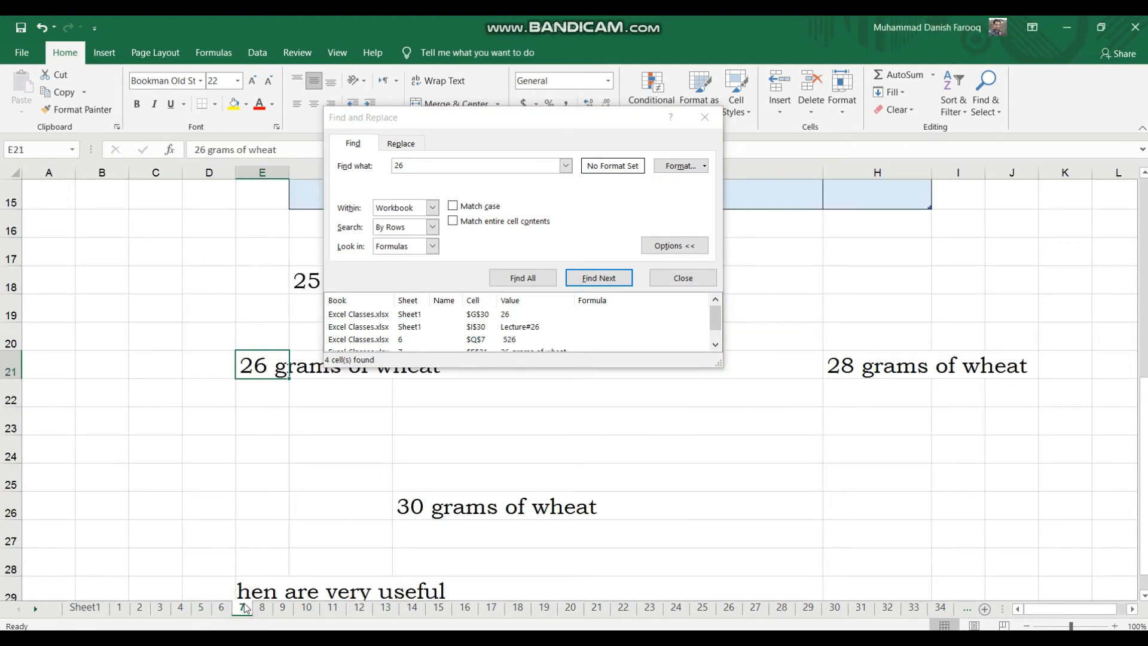
pyautogui.click(678, 278)
# Review the Day 7 learning outcomes table on sheet 7, ending on the Replace Data topic in cell G10.
pyautogui.scroll(5, 696, 412)
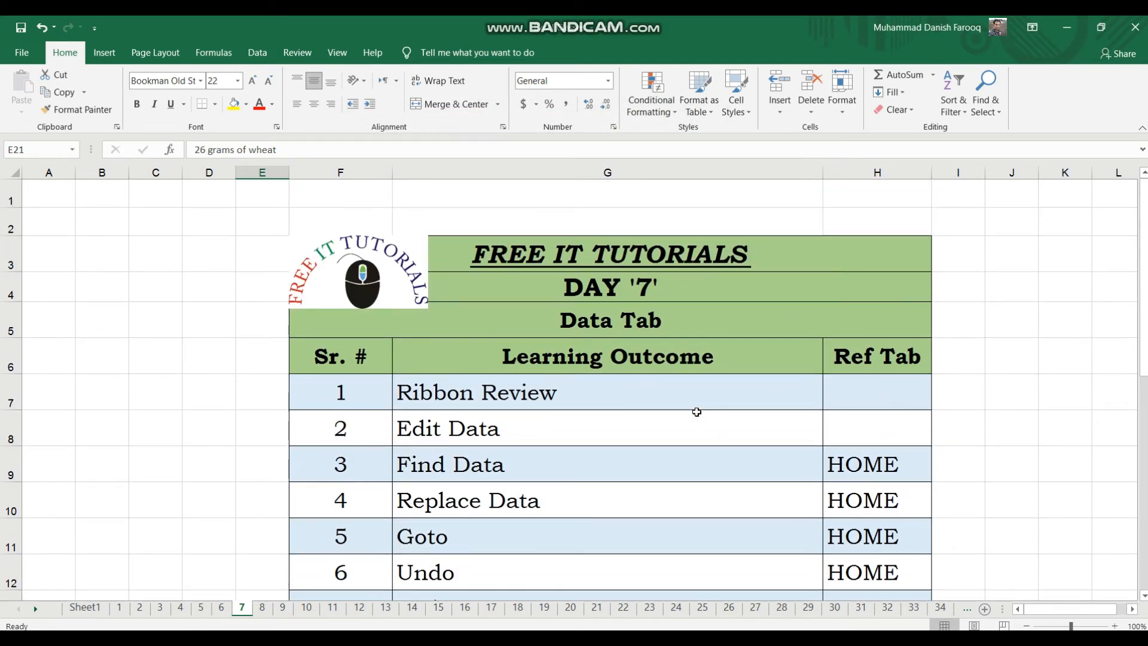
pyautogui.press('Home')
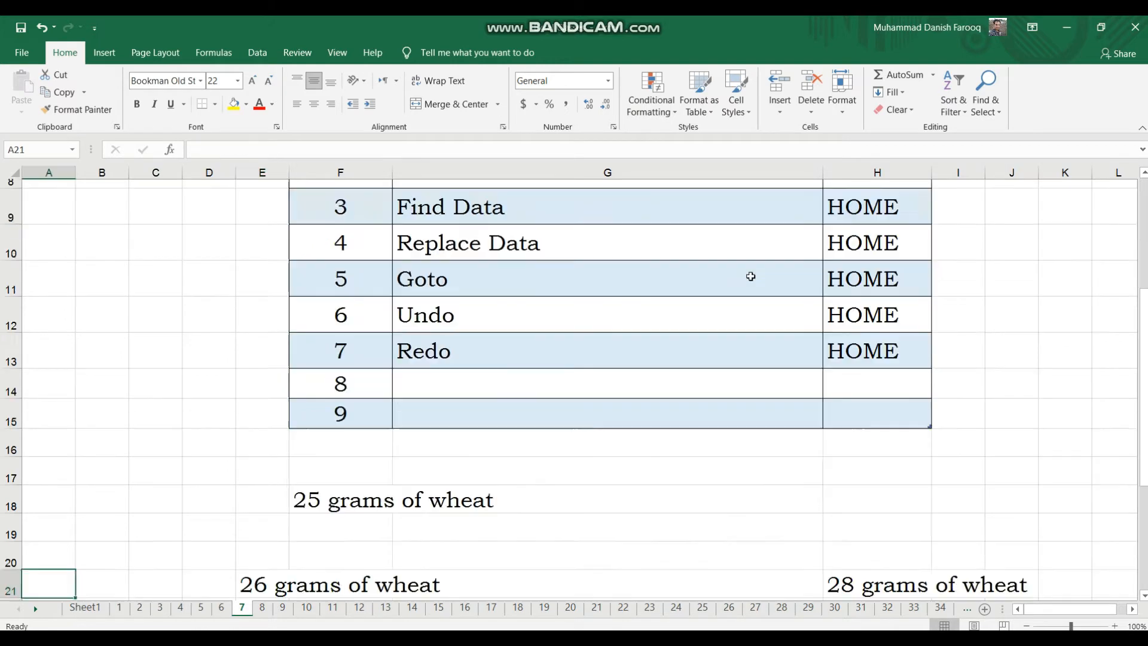
pyautogui.scroll(3, 725, 371)
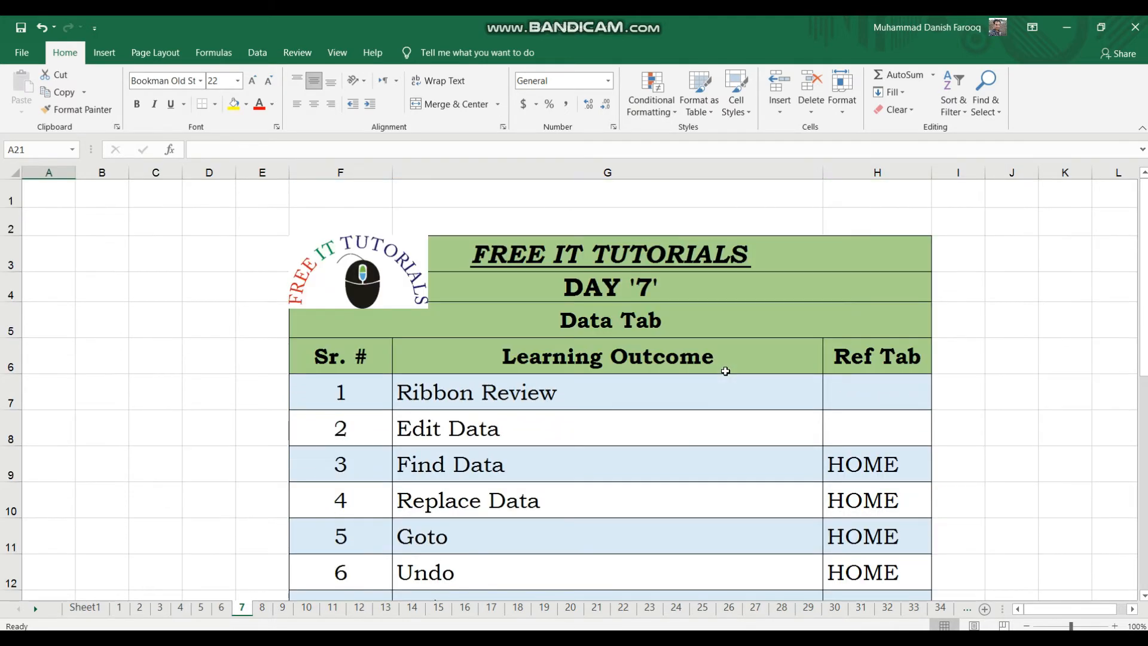
pyautogui.scroll(-3, 725, 372)
pyautogui.scroll(3, 725, 371)
pyautogui.scroll(-3, 726, 371)
pyautogui.scroll(3, 725, 372)
pyautogui.click(543, 494)
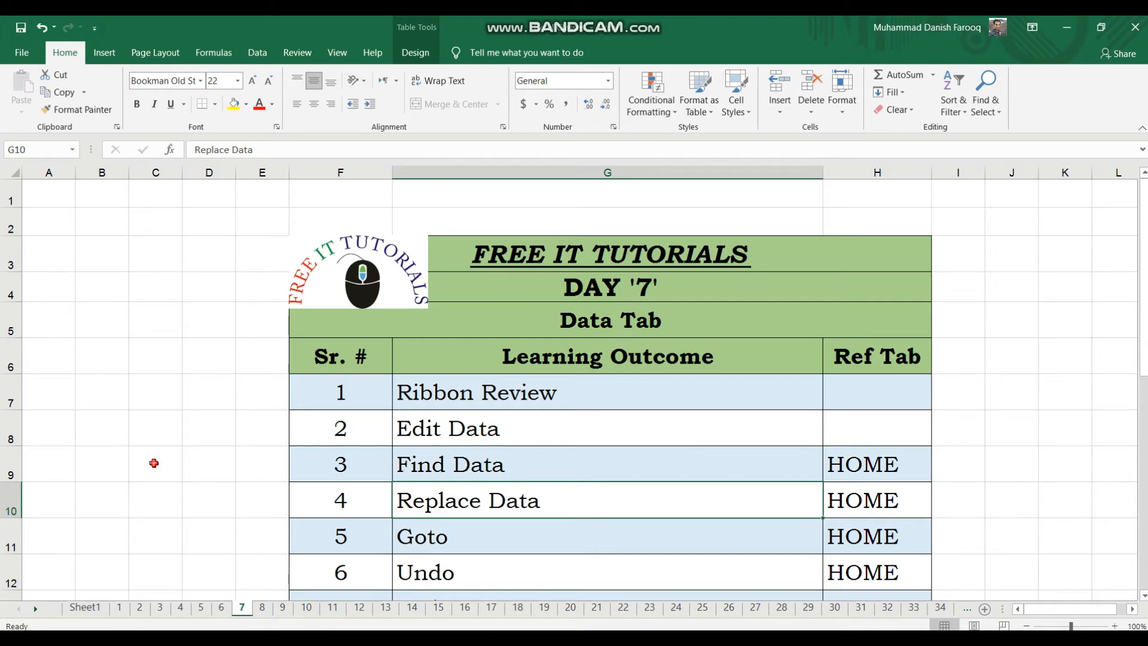
# From cell C9, compare the Find and Replace options of the search dialog, and close it.
pyautogui.click(153, 462)
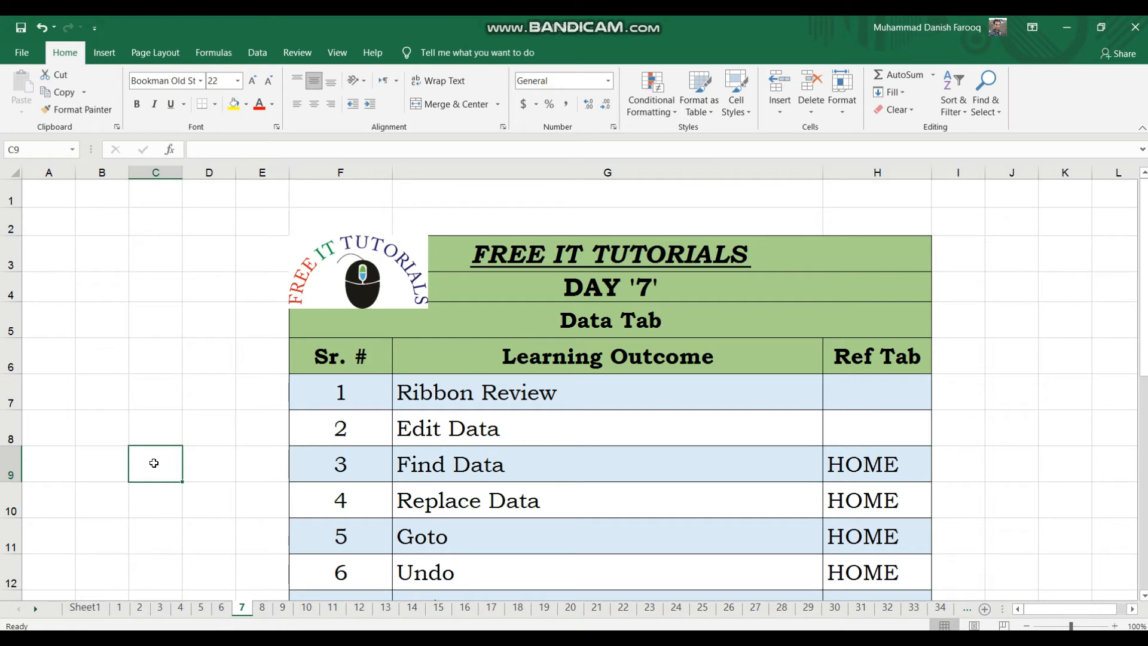
pyautogui.hotkey('ctrl', 'f')
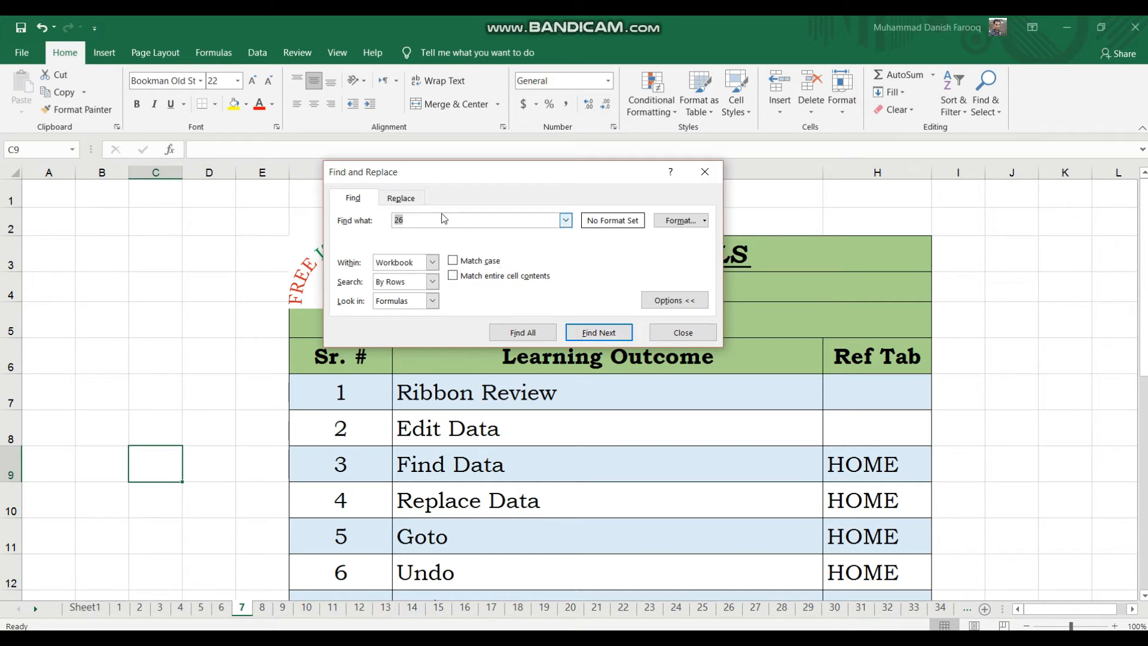
pyautogui.click(402, 200)
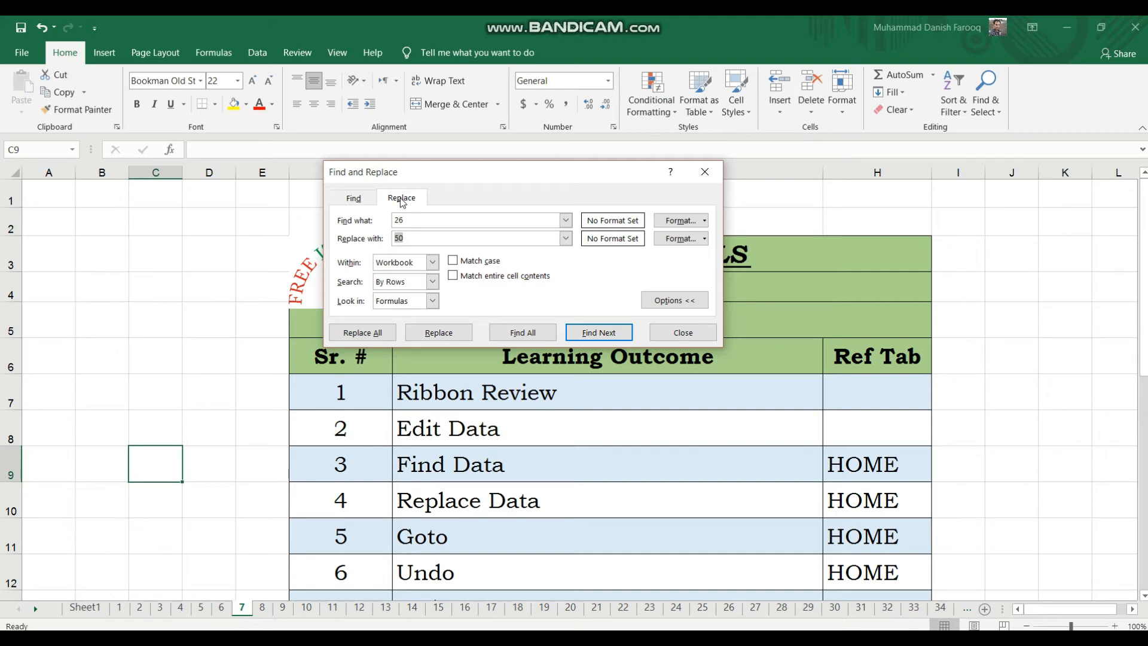
pyautogui.click(355, 199)
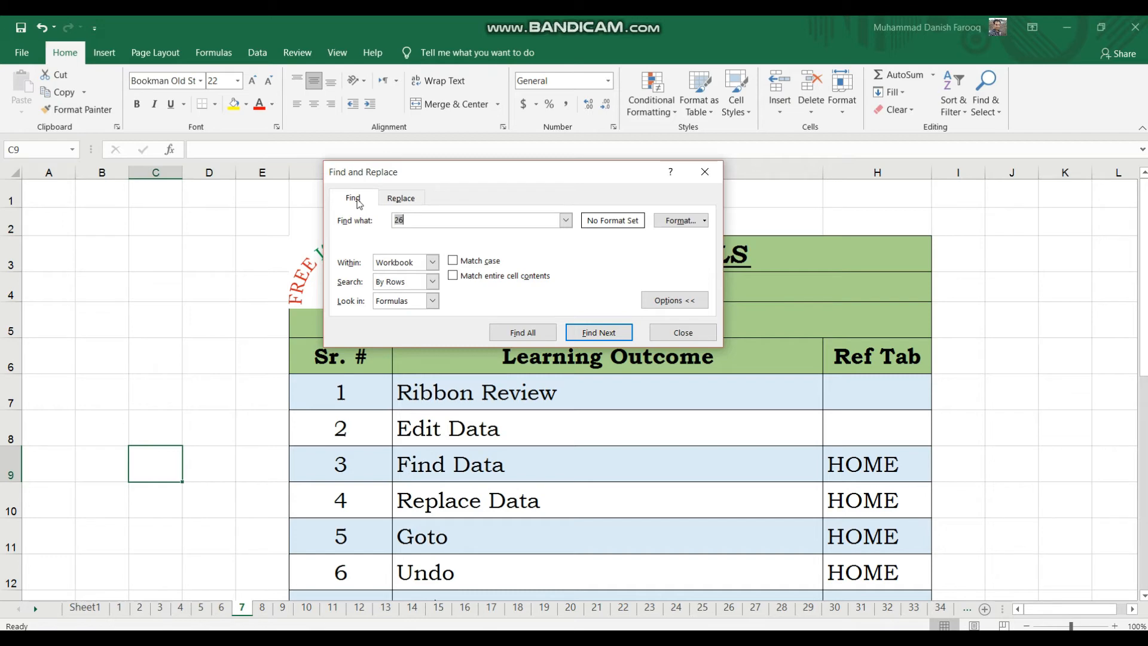
pyautogui.click(402, 199)
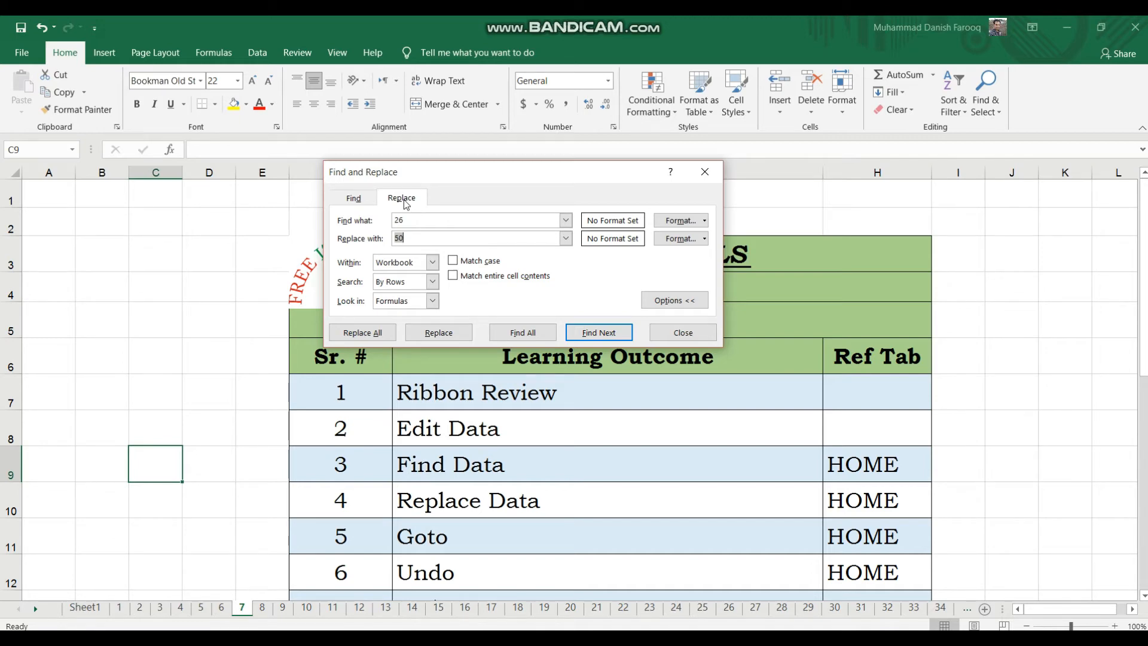
pyautogui.click(686, 333)
# Enter the shortcut note ctrl+f in cell C9, correcting the misspelled first entry.
pyautogui.write('C')
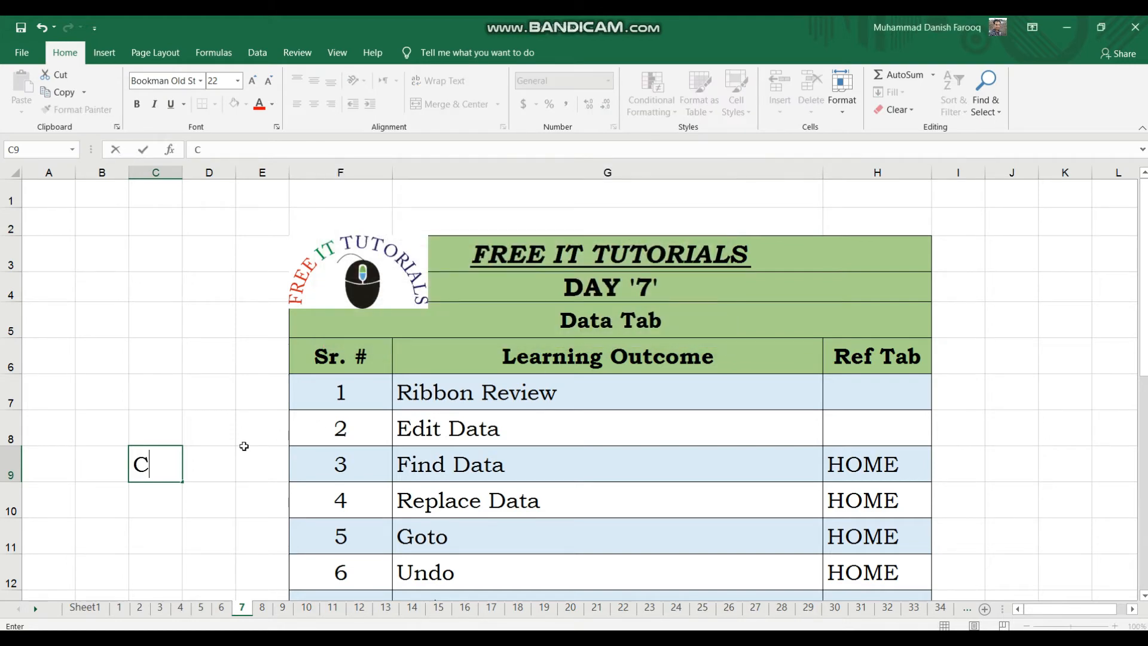
pyautogui.write('rlt+f')
pyautogui.press('Return')
pyautogui.click(160, 470)
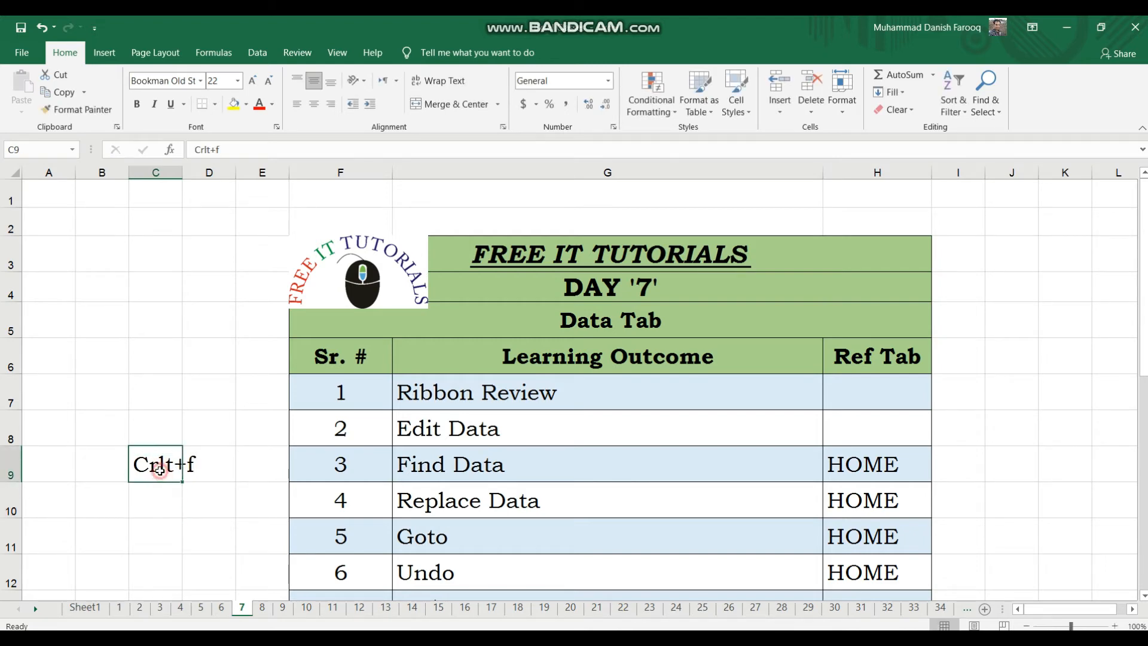
pyautogui.write('ctrl+')
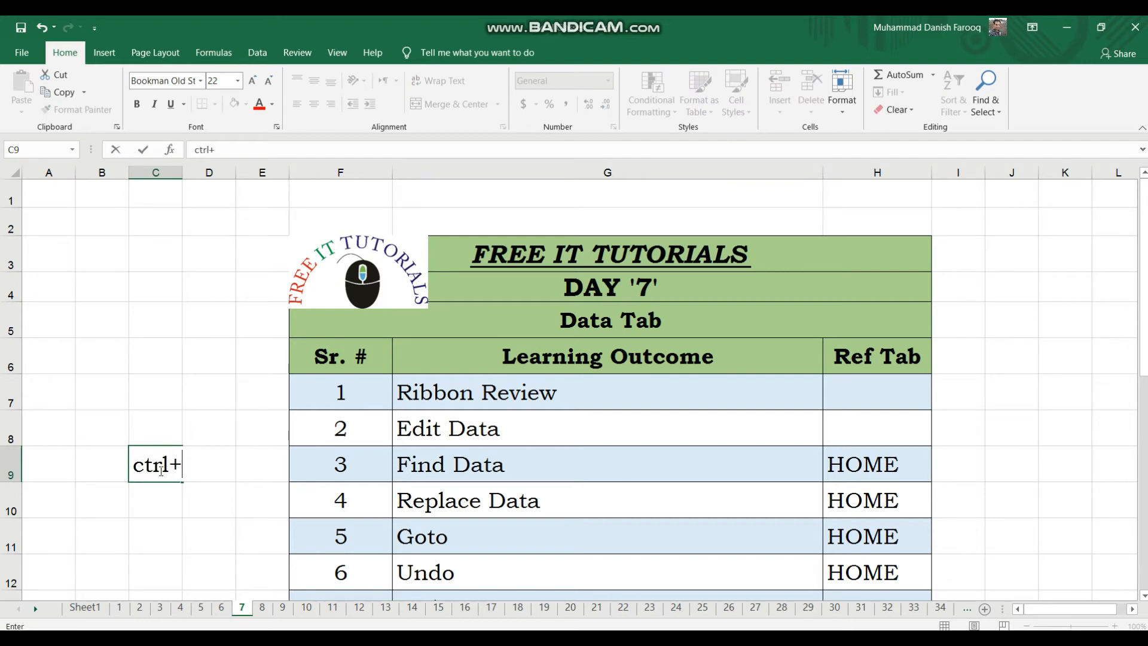
pyautogui.write('f')
pyautogui.press('Return')
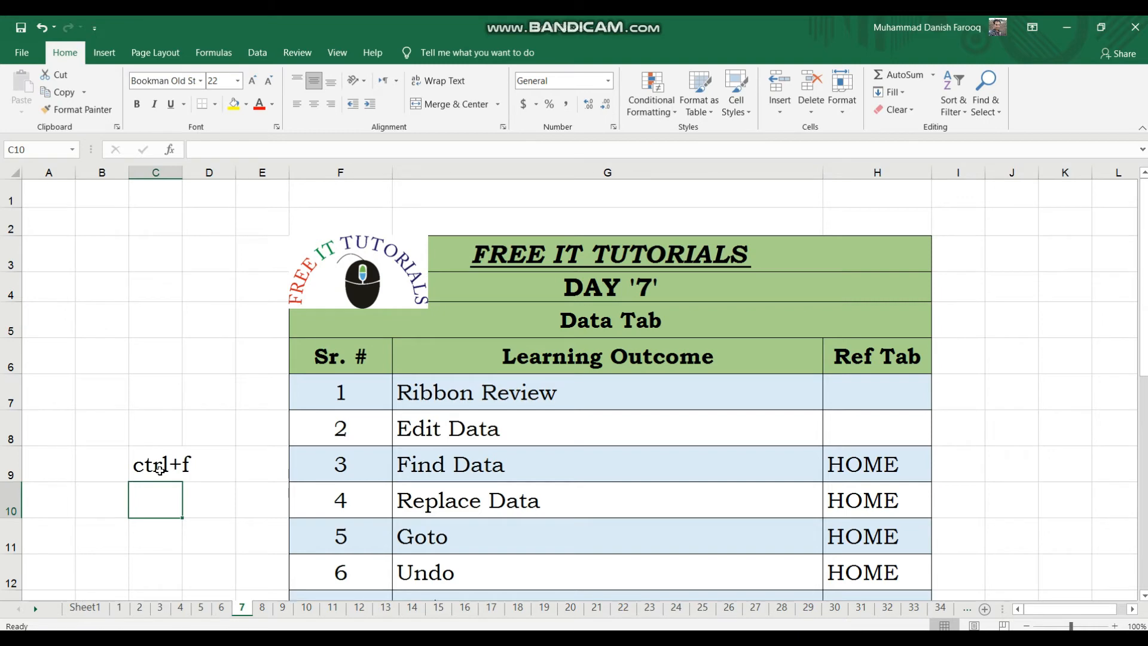
# Open the Find dialog to demonstrate it, close it, and enter the shortcut note Ctrl+H in cell C10.
pyautogui.hotkey('ctrl', 'f')
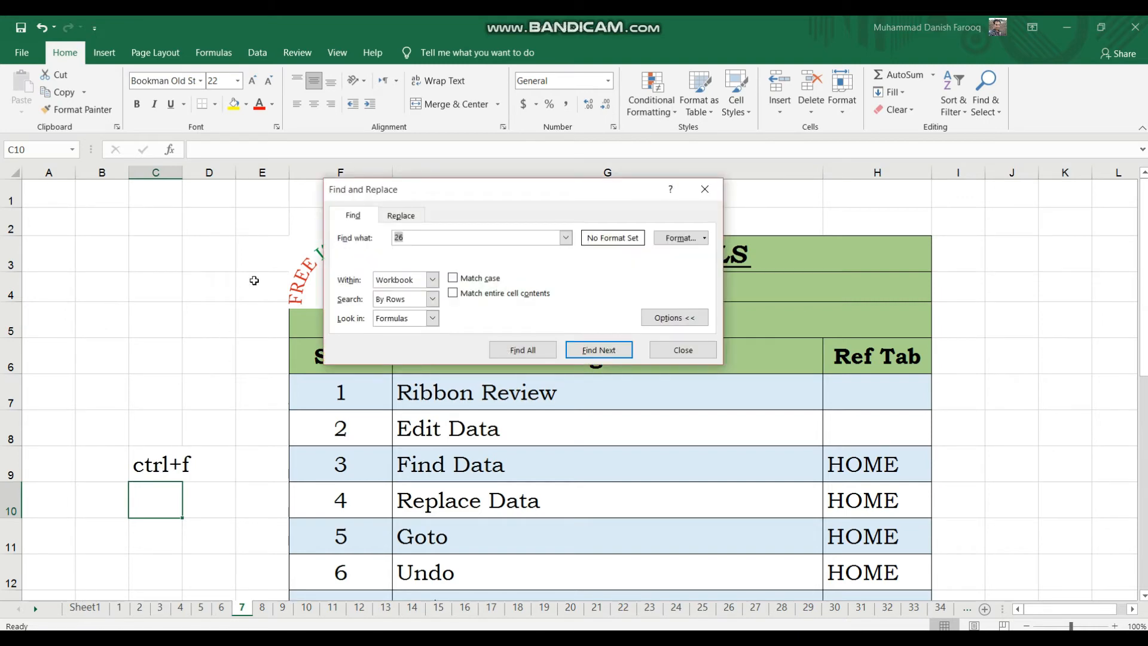
pyautogui.click(705, 189)
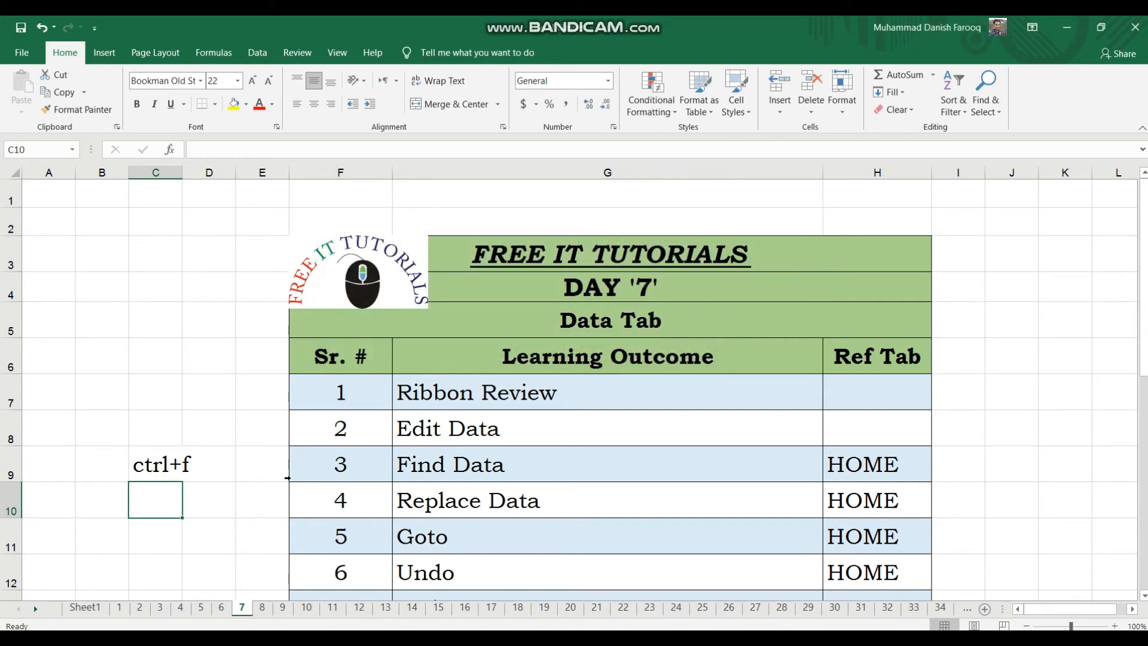
pyautogui.write('Ctrl+H')
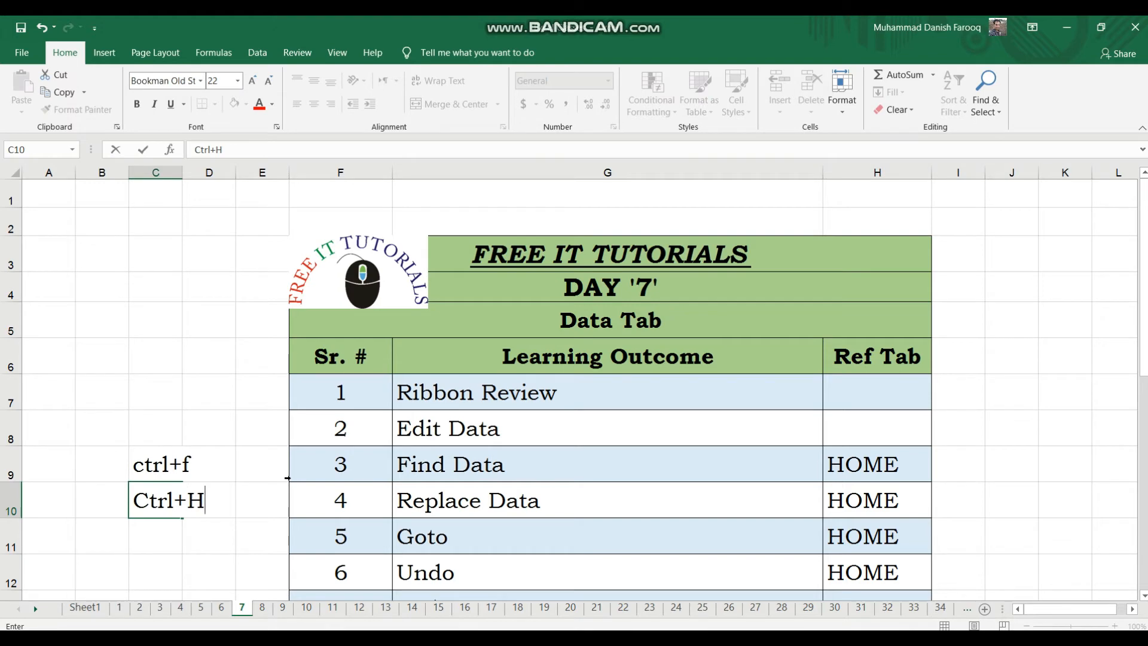
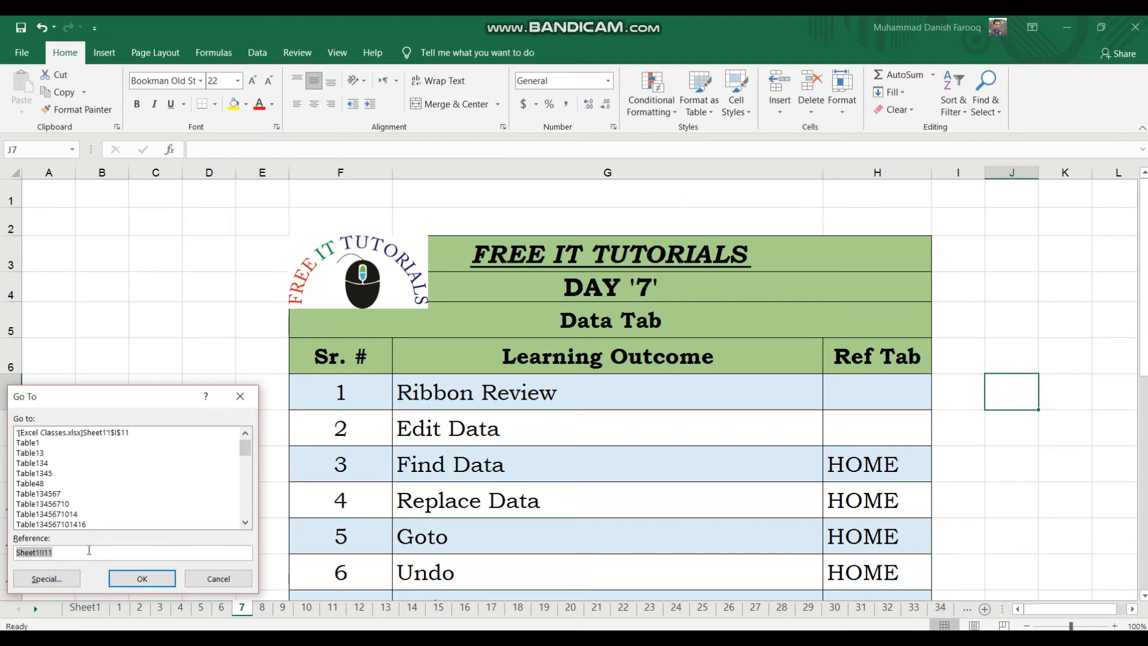
# Jump to cell H25 with Go To.
pyautogui.write('h25')
pyautogui.click(145, 580)
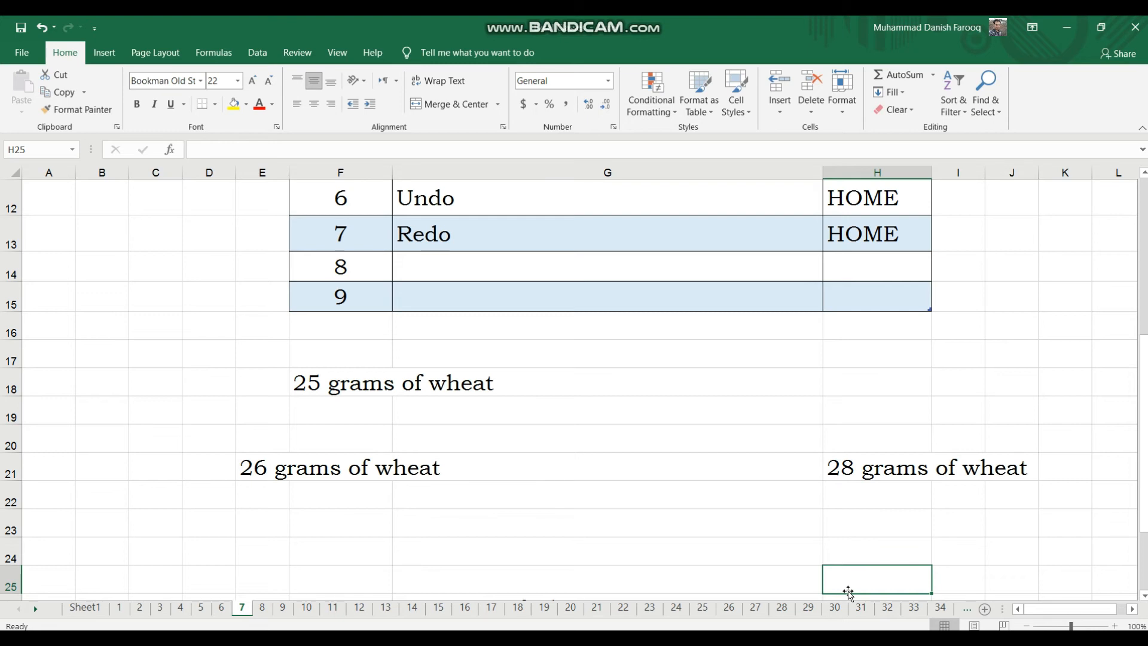
# Use Go To to jump to cell Z250.
pyautogui.scroll(-20, 848, 591)
pyautogui.scroll(-19, 849, 591)
pyautogui.hscroll(7, 849, 592)
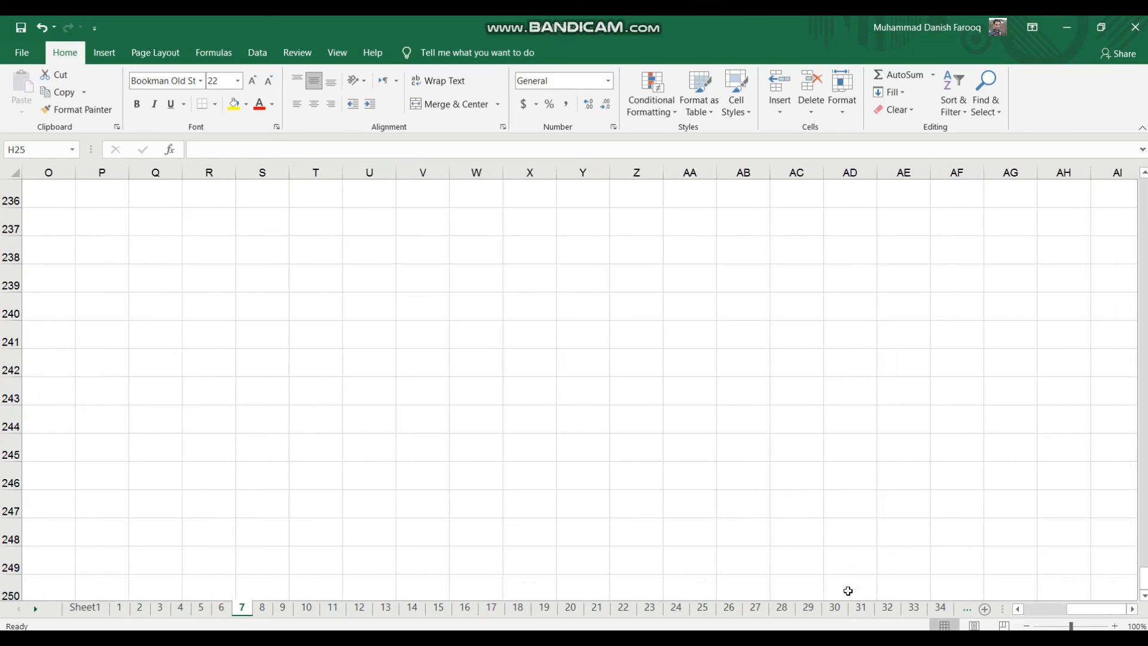
pyautogui.scroll(-5, 848, 591)
pyautogui.hscroll(-7, 847, 591)
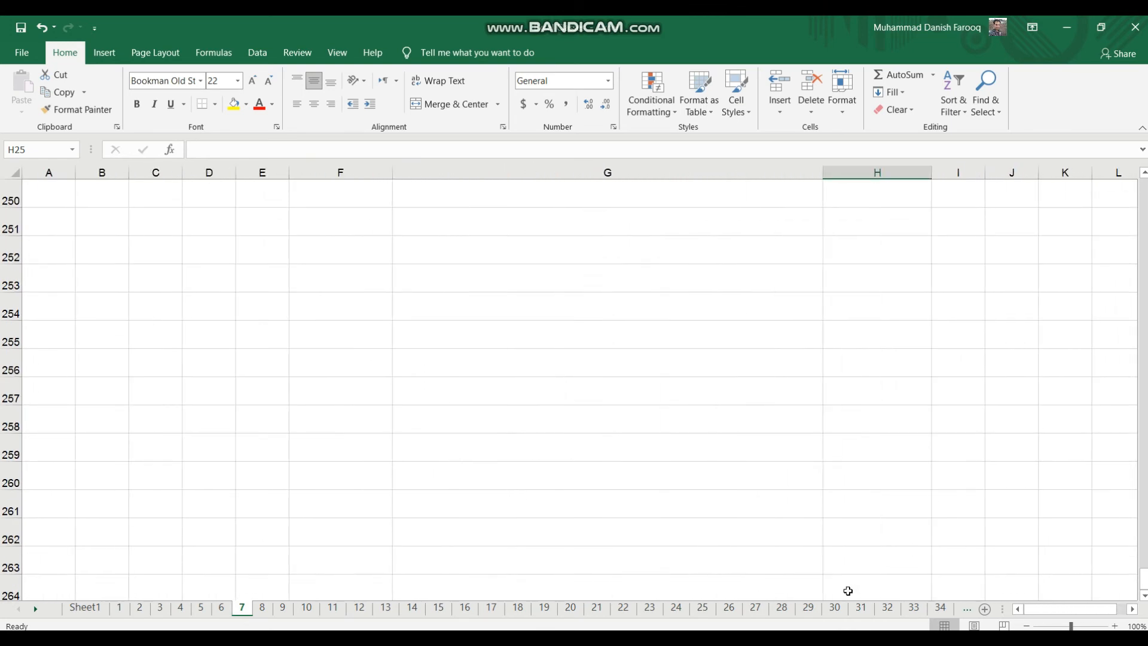
pyautogui.hotkey('ctrl', 'g')
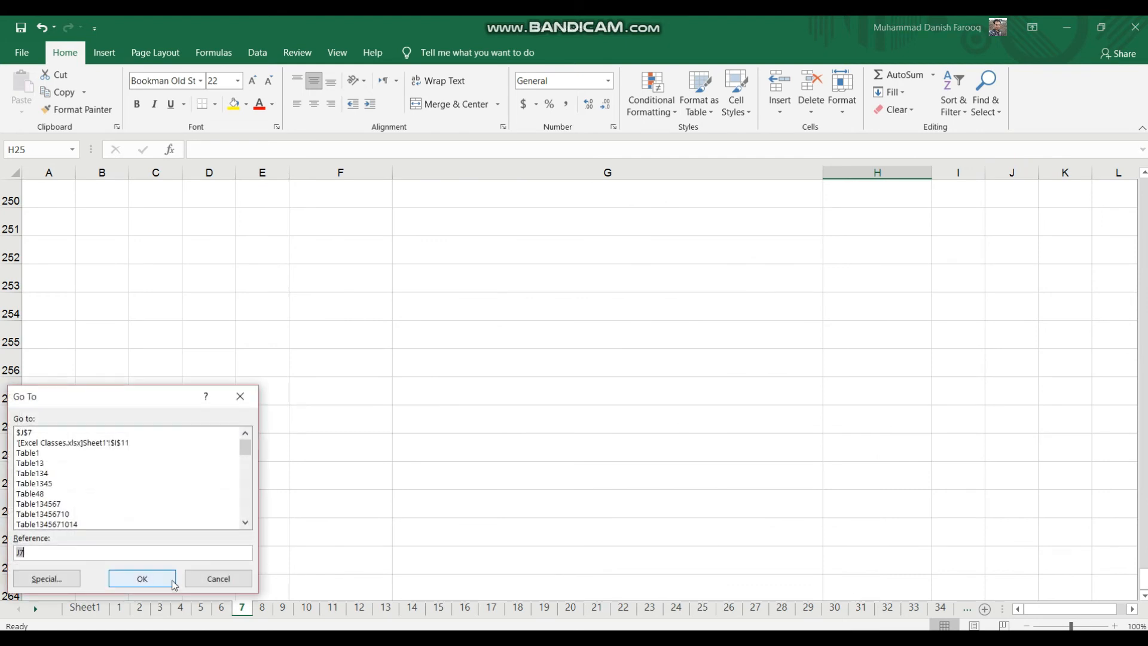
pyautogui.write('z250')
pyautogui.click(135, 575)
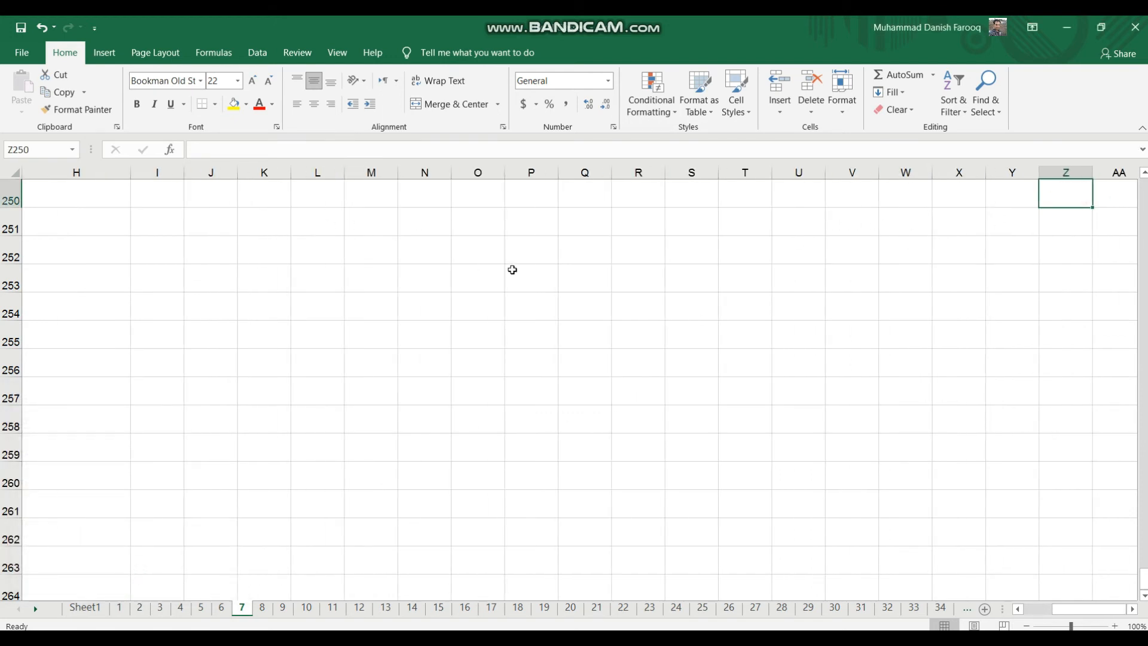
# Move the active cell one column at a time along row 250 from Z250 to A250.
pyautogui.press('Left')
pyautogui.press('Left')
pyautogui.press('Left')
pyautogui.press('Left')
pyautogui.press('Left')
pyautogui.press('Left')
pyautogui.press('Left')
pyautogui.press('Left')
pyautogui.press('Left')
pyautogui.press('Left')
pyautogui.press('Left')
pyautogui.press('Left')
pyautogui.press('Left')
pyautogui.press('Left')
pyautogui.press('Left')
pyautogui.press('Left')
pyautogui.press('Left')
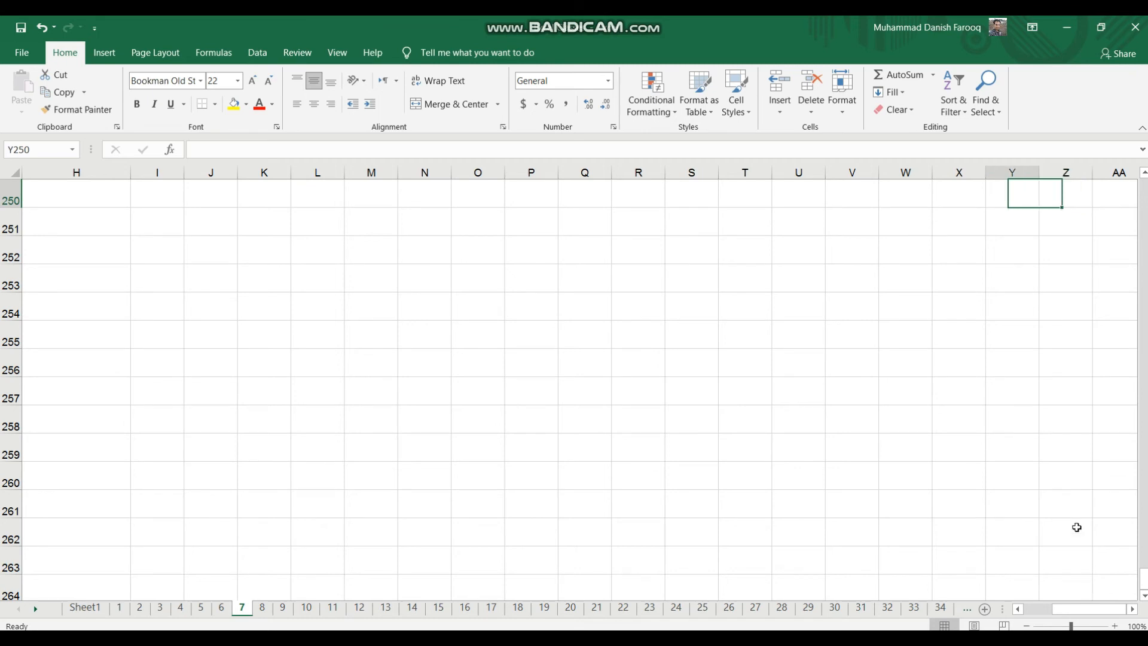
pyautogui.press('Left')
pyautogui.press('Left')
pyautogui.press('Left')
pyautogui.press('Left')
pyautogui.press('Left')
pyautogui.press('Left')
pyautogui.press('Left')
pyautogui.press('Left')
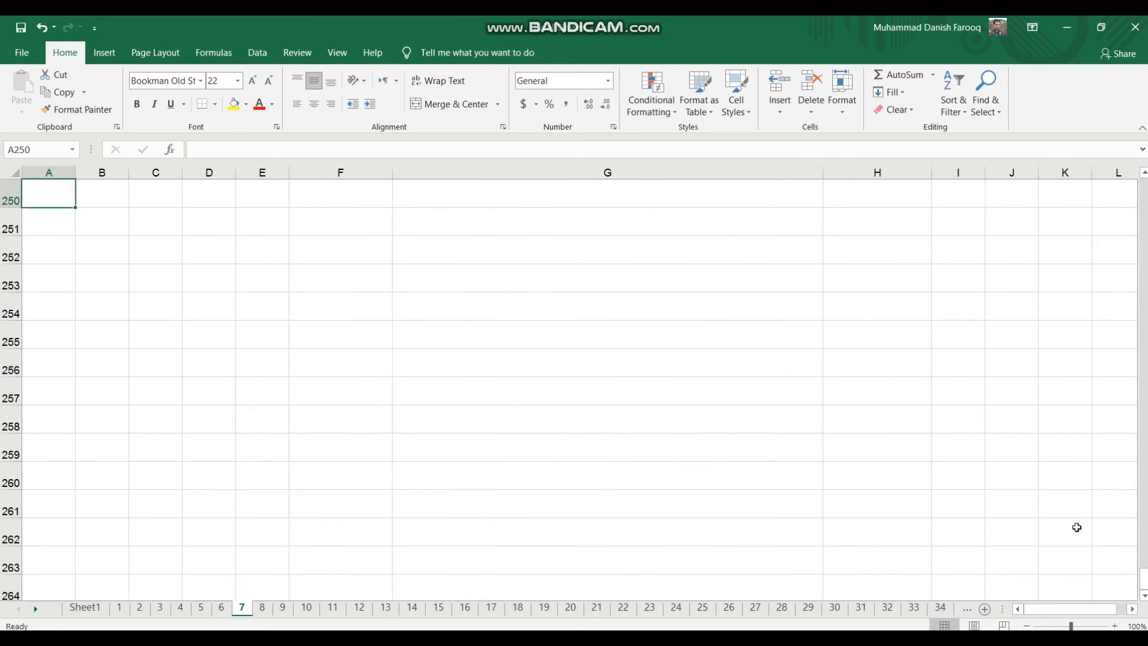
# Move the active cell row by row up column A from A250 to A4.
pyautogui.press('Up')
pyautogui.press('Up')
pyautogui.press('Up')
pyautogui.press('Up')
pyautogui.press('Up')
pyautogui.press('Up')
pyautogui.press('Up')
pyautogui.press('Up')
pyautogui.press('Up')
pyautogui.press('Up')
pyautogui.press('Up')
pyautogui.press('Up')
pyautogui.press('Up')
pyautogui.press('Up')
pyautogui.press('Up')
pyautogui.press('Up')
pyautogui.press('Up')
pyautogui.press('Up')
pyautogui.press('Up')
pyautogui.press('Up')
pyautogui.press('Up')
pyautogui.press('Up')
pyautogui.press('Up')
pyautogui.press('Up')
pyautogui.press('Up')
pyautogui.press('Up')
pyautogui.press('Up')
pyautogui.press('Up')
pyautogui.press('Up')
pyautogui.press('Up')
pyautogui.press('Up')
pyautogui.press('Up')
pyautogui.press('Up')
pyautogui.press('Up')
pyautogui.press('Up')
pyautogui.press('Up')
pyautogui.press('Up')
pyautogui.press('Up')
pyautogui.press('Up')
pyautogui.press('Up')
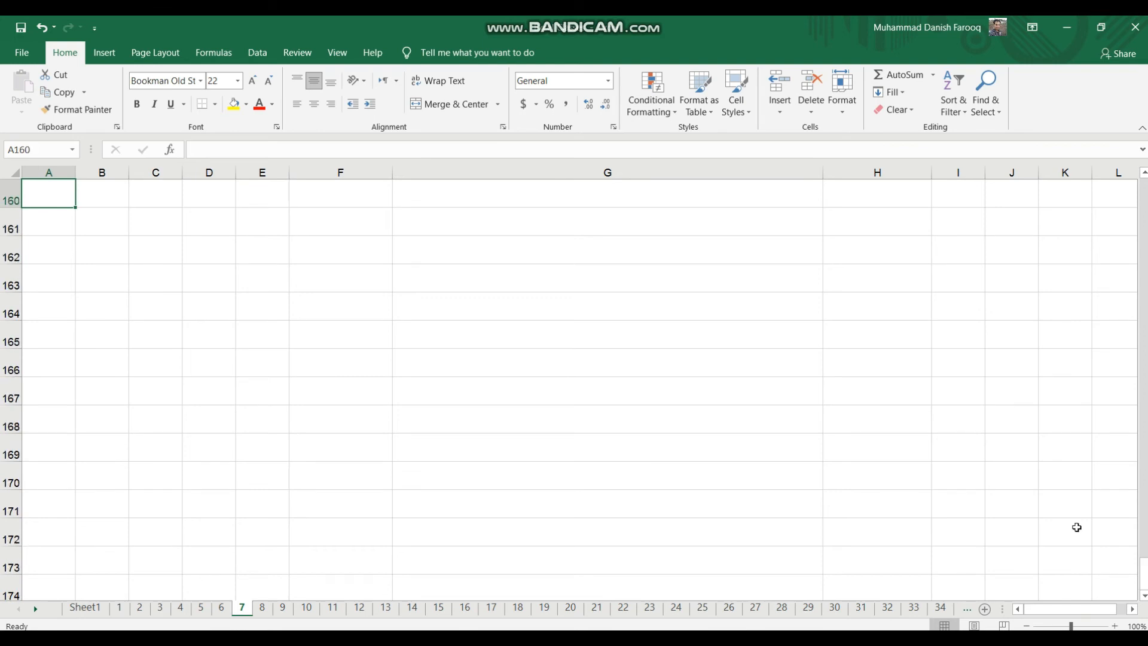
pyautogui.press('Up')
pyautogui.press('Up')
pyautogui.press('Up')
pyautogui.press('Up')
pyautogui.press('Up')
pyautogui.press('Up')
pyautogui.press('Up')
pyautogui.press('Up')
pyautogui.press('Up')
pyautogui.press('Up')
pyautogui.press('Up')
pyautogui.press('Up')
pyautogui.press('Up')
pyautogui.press('Up')
pyautogui.press('Up')
pyautogui.press('Up')
pyautogui.press('Up')
pyautogui.press('Up')
pyautogui.press('Up')
pyautogui.press('Up')
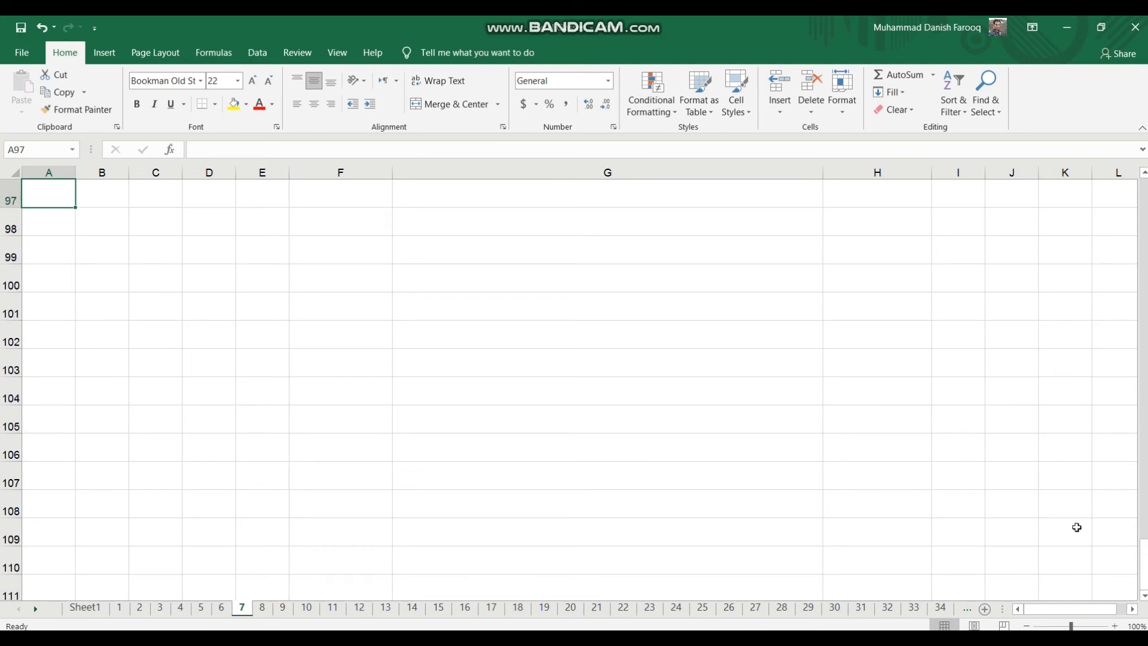
pyautogui.press('Up')
pyautogui.press('Up')
pyautogui.press('Up')
pyautogui.press('Up')
pyautogui.press('Up')
pyautogui.press('Up')
pyautogui.press('Up')
pyautogui.press('Up')
pyautogui.press('Up')
pyautogui.press('Up')
pyautogui.press('Up')
pyautogui.press('Up')
pyautogui.press('Up')
pyautogui.press('Up')
pyautogui.press('Up')
pyautogui.press('Up')
pyautogui.press('Up')
pyautogui.press('Up')
pyautogui.press('Up')
pyautogui.press('Up')
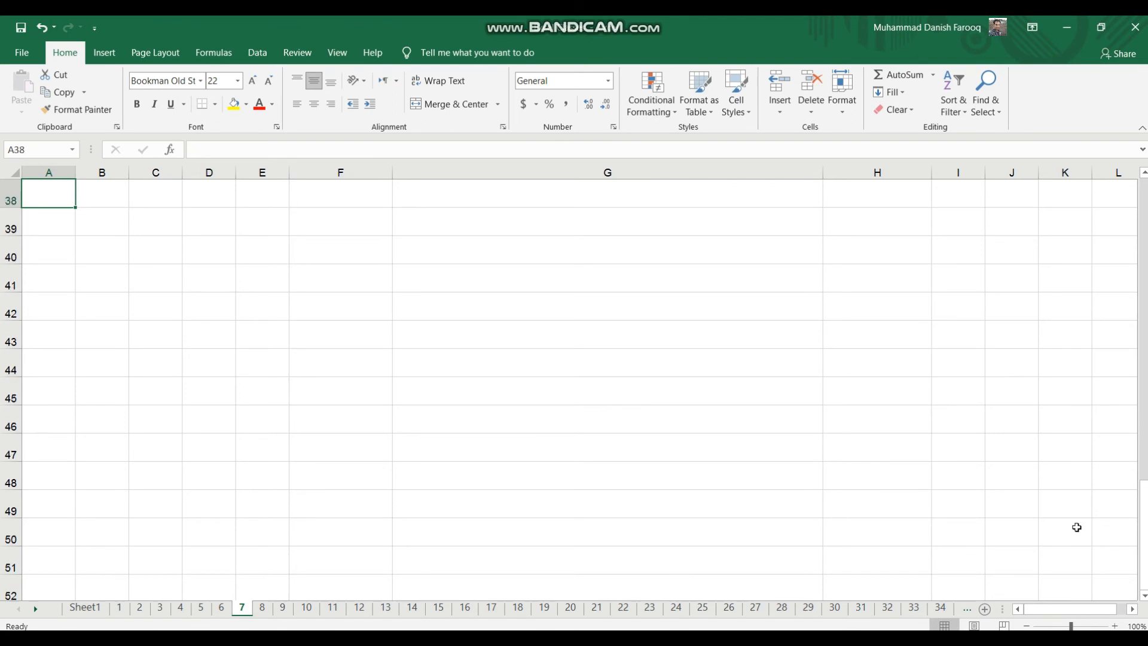
pyautogui.press('Up')
pyautogui.press('Up')
pyautogui.press('Up')
pyautogui.press('Up')
pyautogui.press('Up')
pyautogui.press('Up')
pyautogui.press('Up')
pyautogui.press('Up')
pyautogui.press('Up')
pyautogui.press('Up')
pyautogui.press('Up')
pyautogui.press('Up')
pyautogui.press('Up')
pyautogui.press('Up')
pyautogui.press('Up')
pyautogui.press('Up')
pyautogui.press('Up')
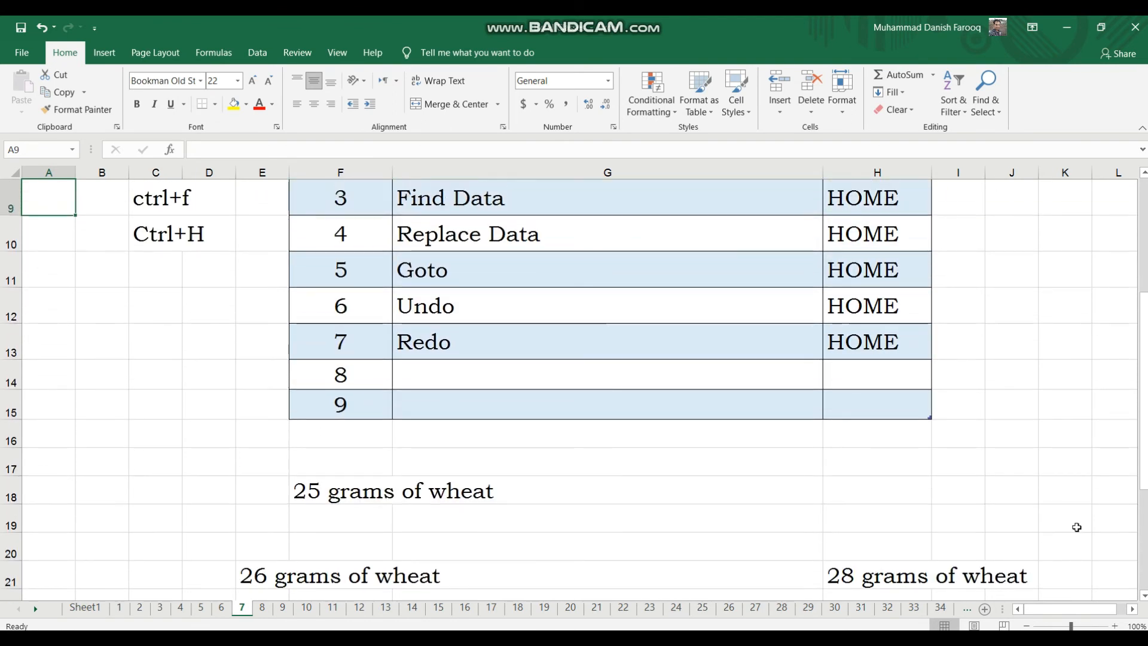
pyautogui.press('Up')
pyautogui.press('Up')
pyautogui.press('Up')
pyautogui.press('Up')
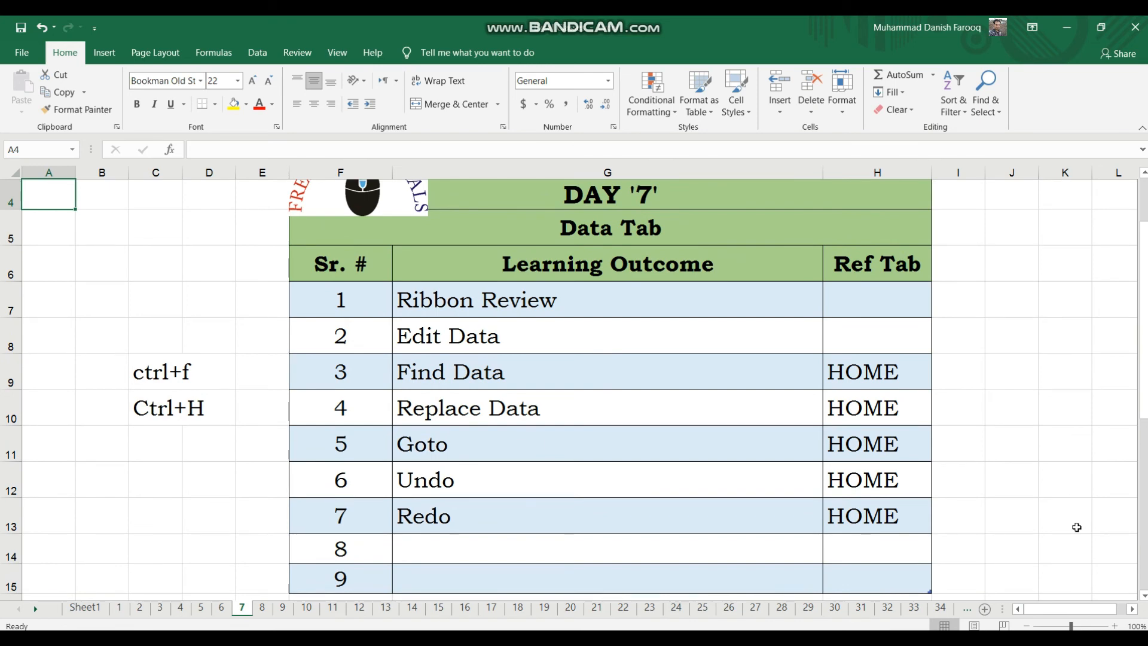
# Use Go To to jump from A4 to cell Z250, and return to cell A1 the same way.
pyautogui.hotkey('ctrl', 'g')
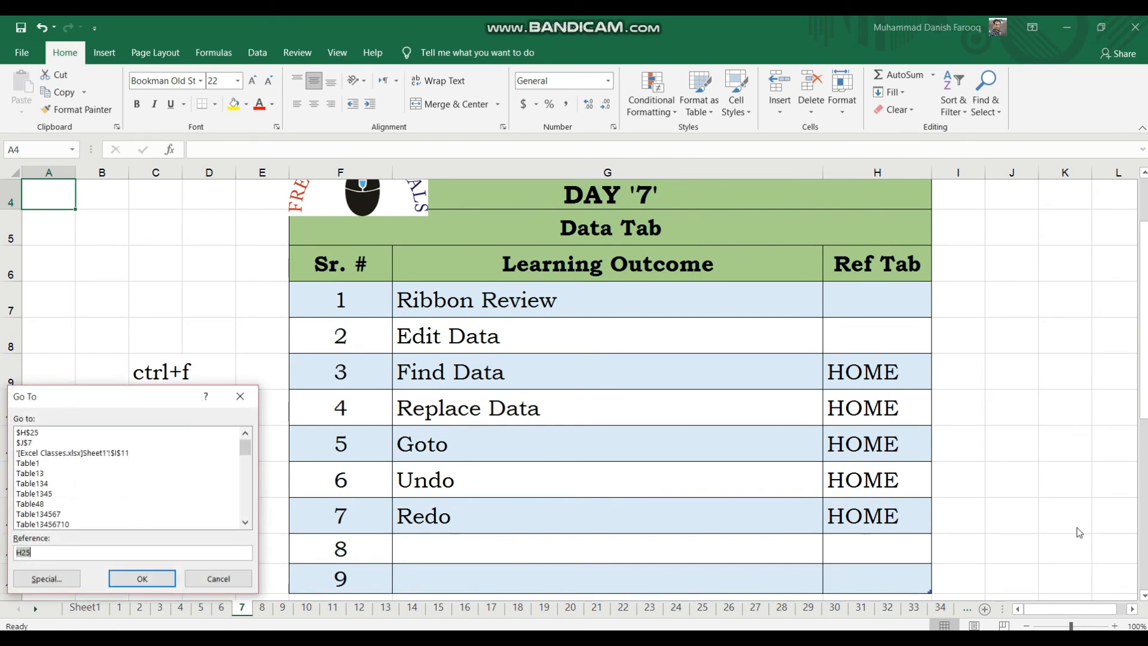
pyautogui.write('z250')
pyautogui.press('Return')
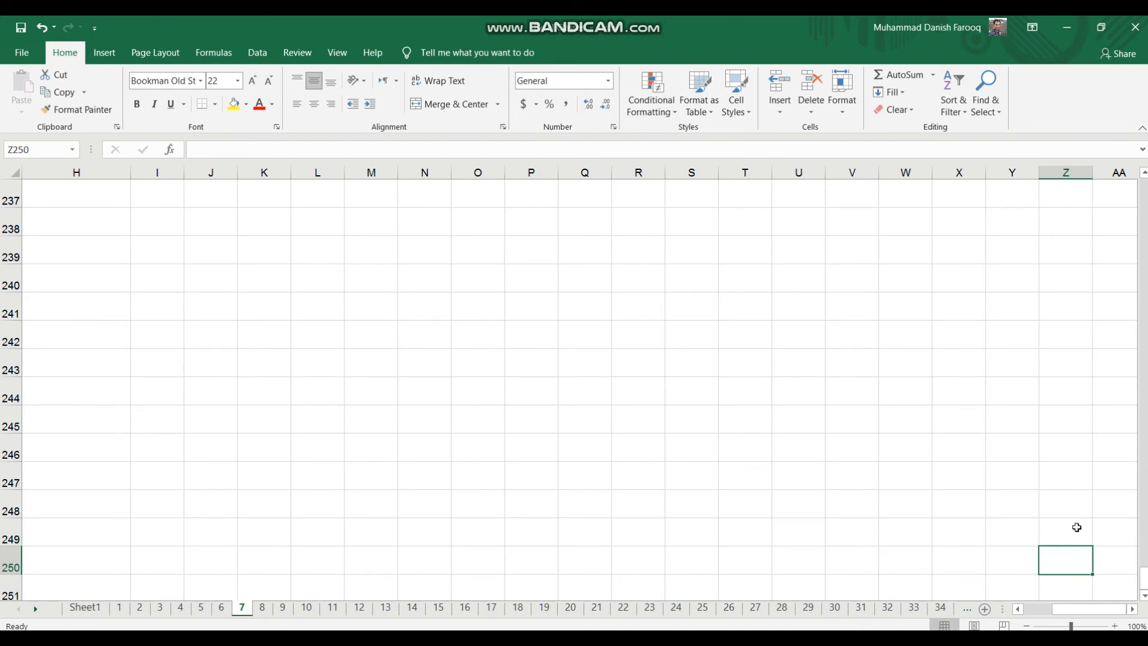
pyautogui.hotkey('ctrl', 'g')
pyautogui.write('a1')
pyautogui.press('Return')
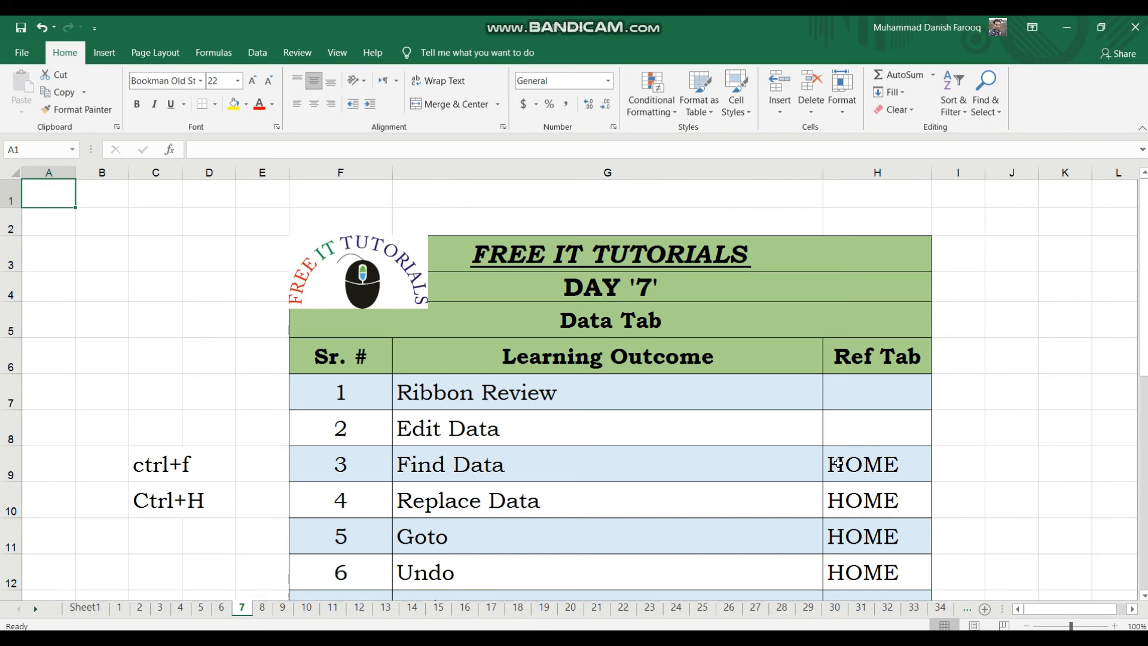
# Review the Undo topic in G12 and the Redo topic in G13, and look over the sample text beneath the table.
pyautogui.scroll(-3, 838, 462)
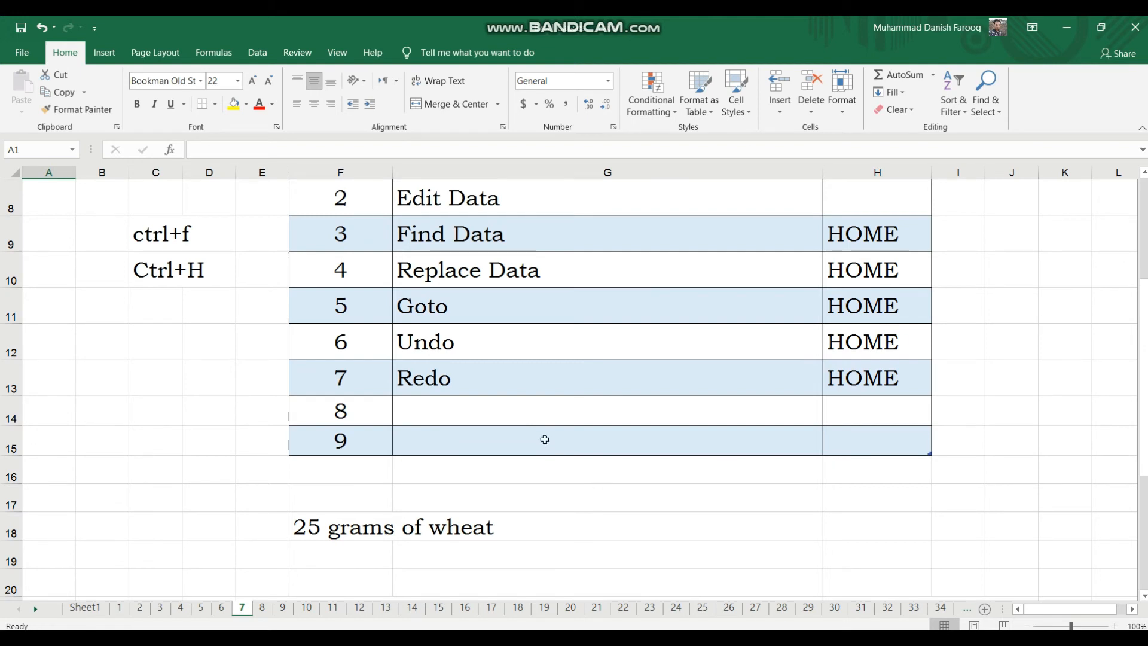
pyautogui.click(443, 348)
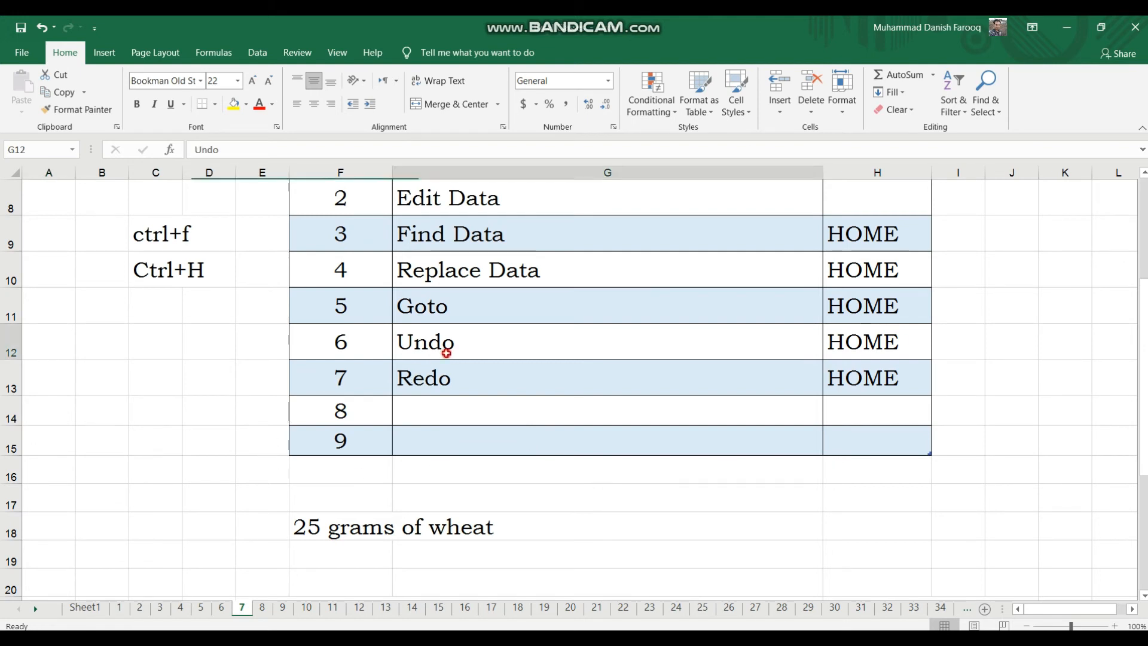
pyautogui.click(423, 378)
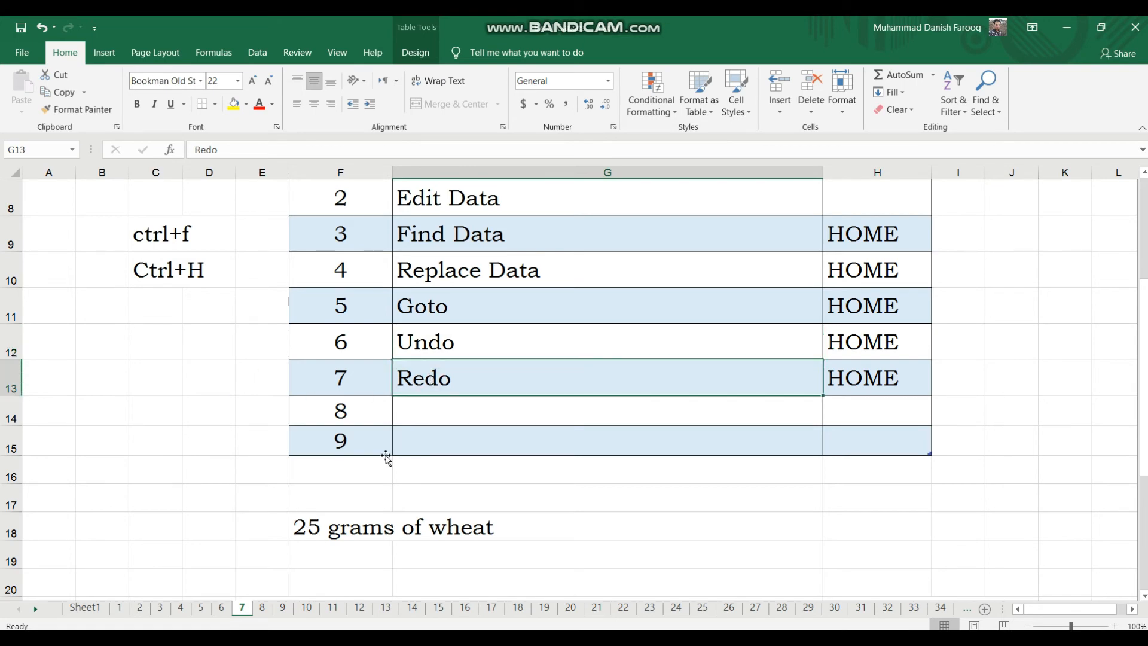
pyautogui.scroll(-2, 475, 521)
pyautogui.scroll(5, 471, 522)
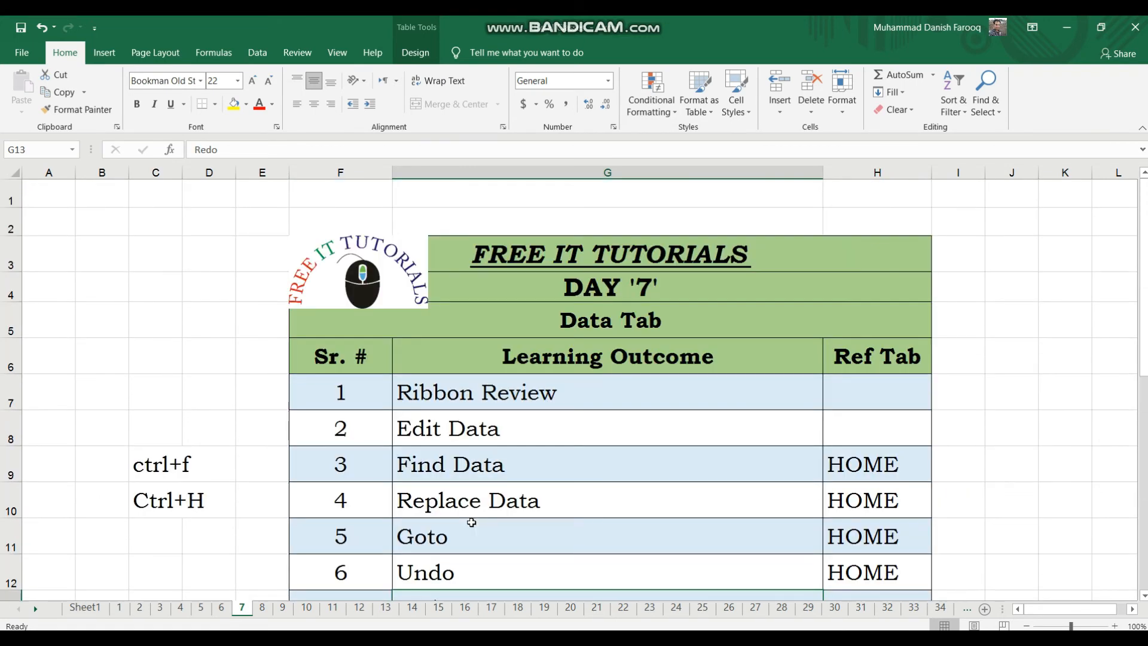
pyautogui.scroll(-4, 472, 523)
pyautogui.scroll(-1, 472, 523)
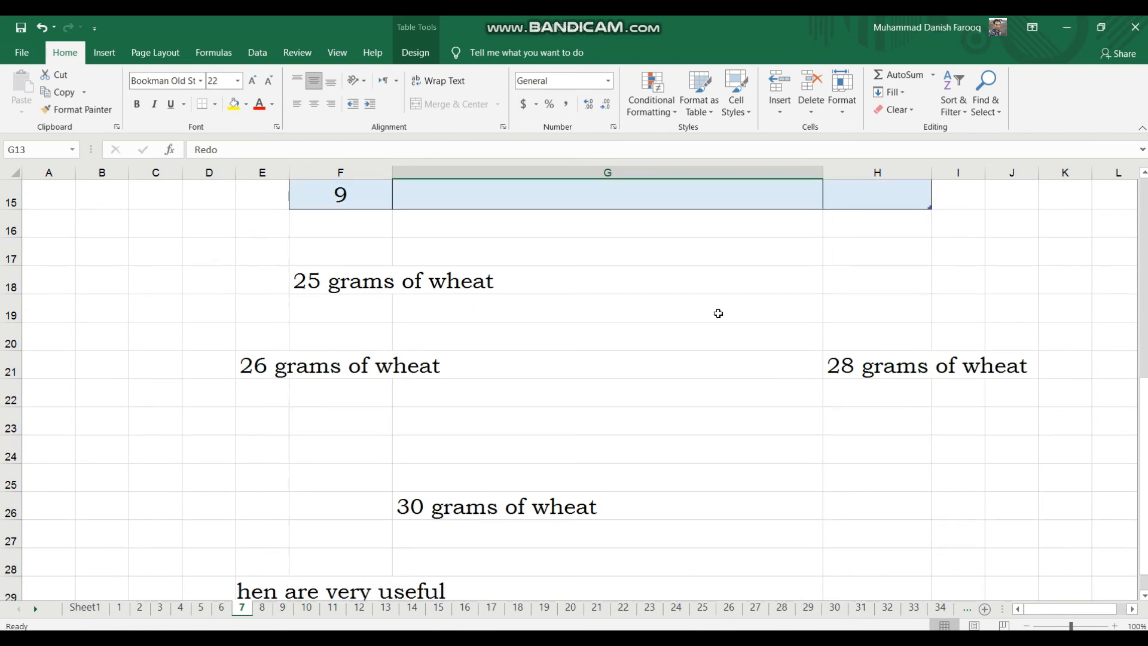
# Enter "hen 24" in cell G23 and "parrot 26" in cell G24.
pyautogui.click(675, 432)
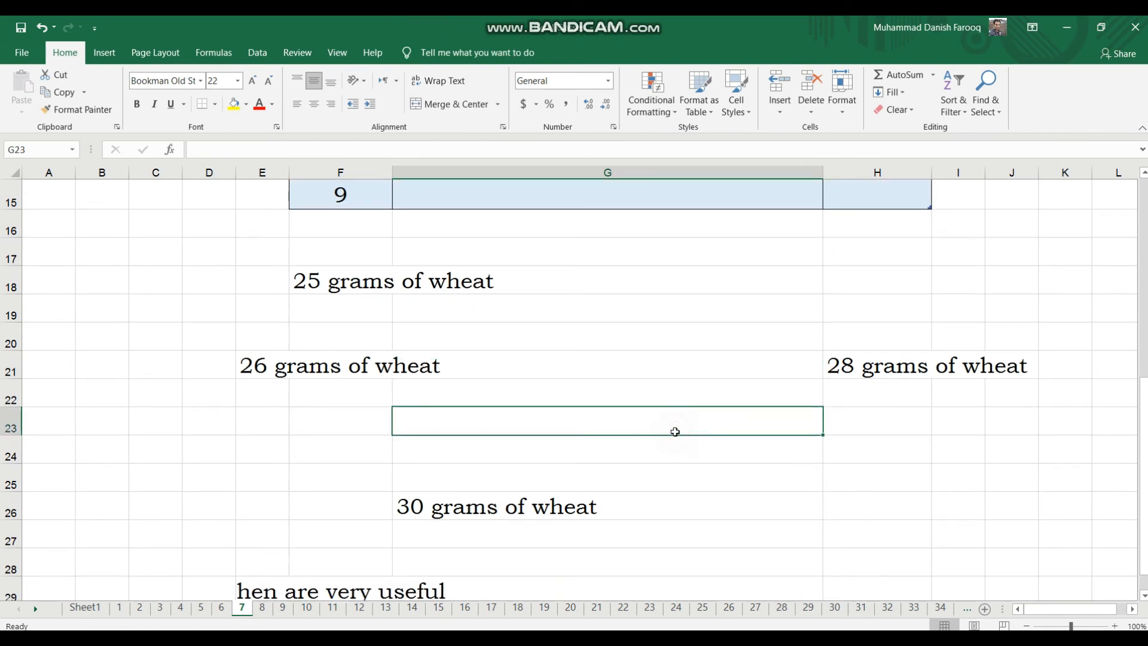
pyautogui.write('hen')
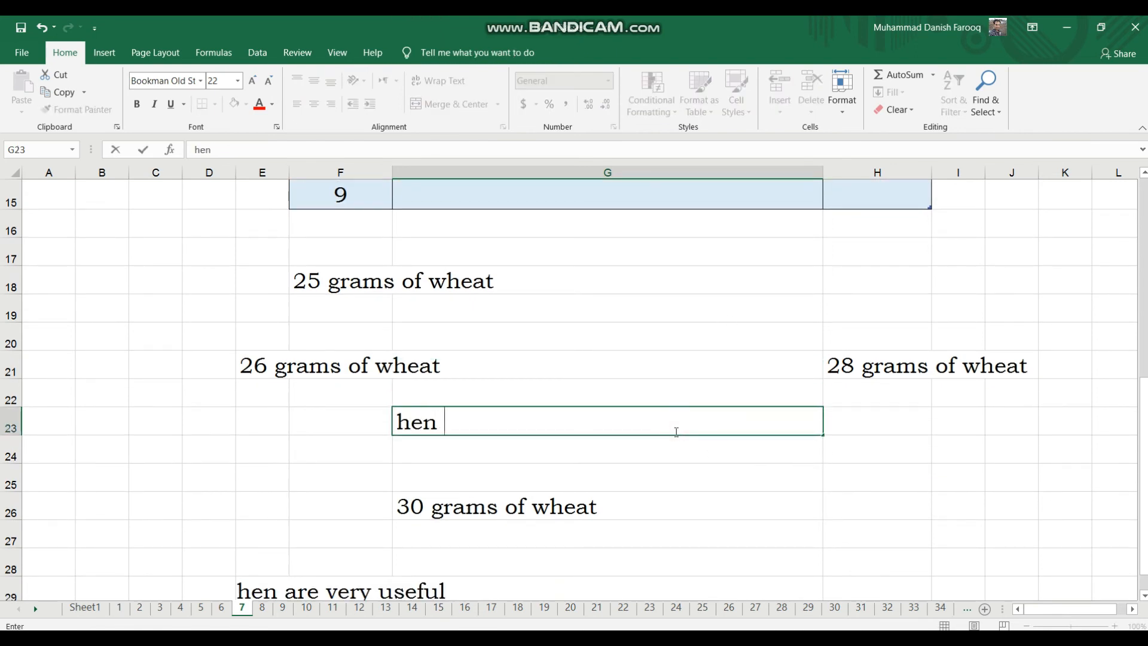
pyautogui.write(' 24')
pyautogui.press('Return')
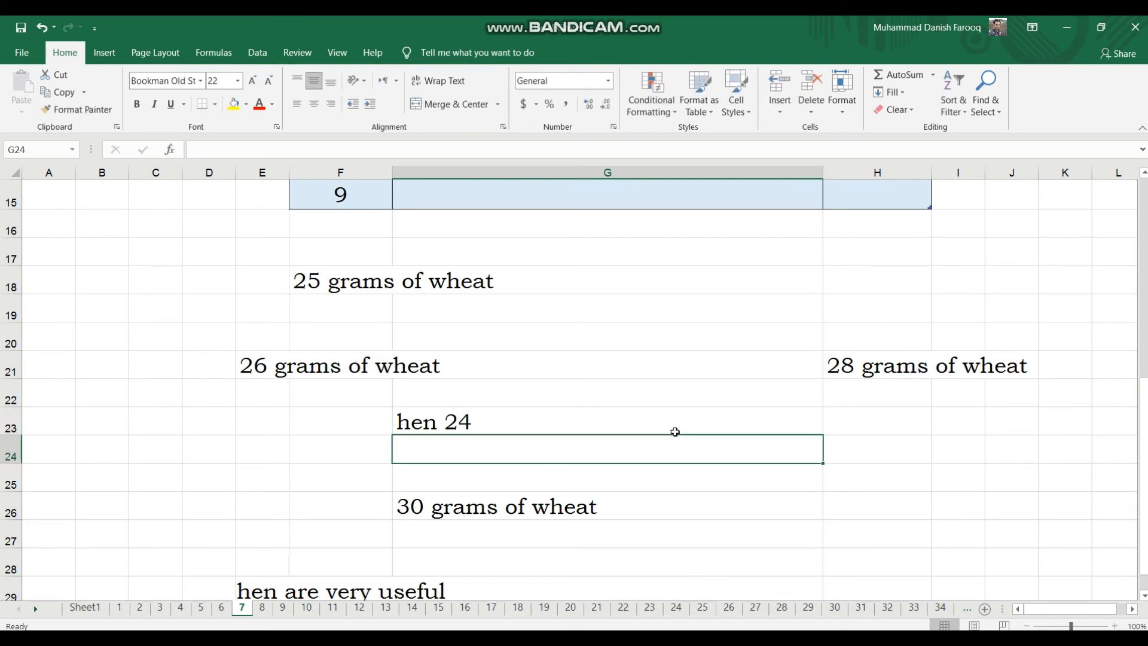
pyautogui.write('p')
pyautogui.press('BackSpace')
pyautogui.write('parrot 26')
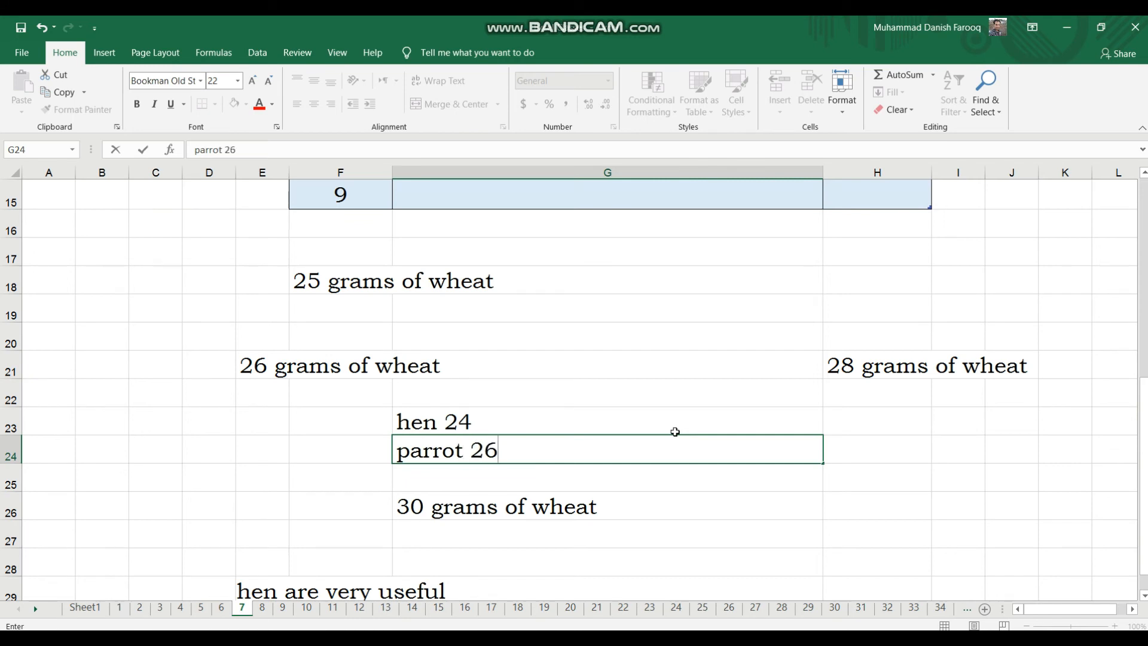
pyautogui.press('Return')
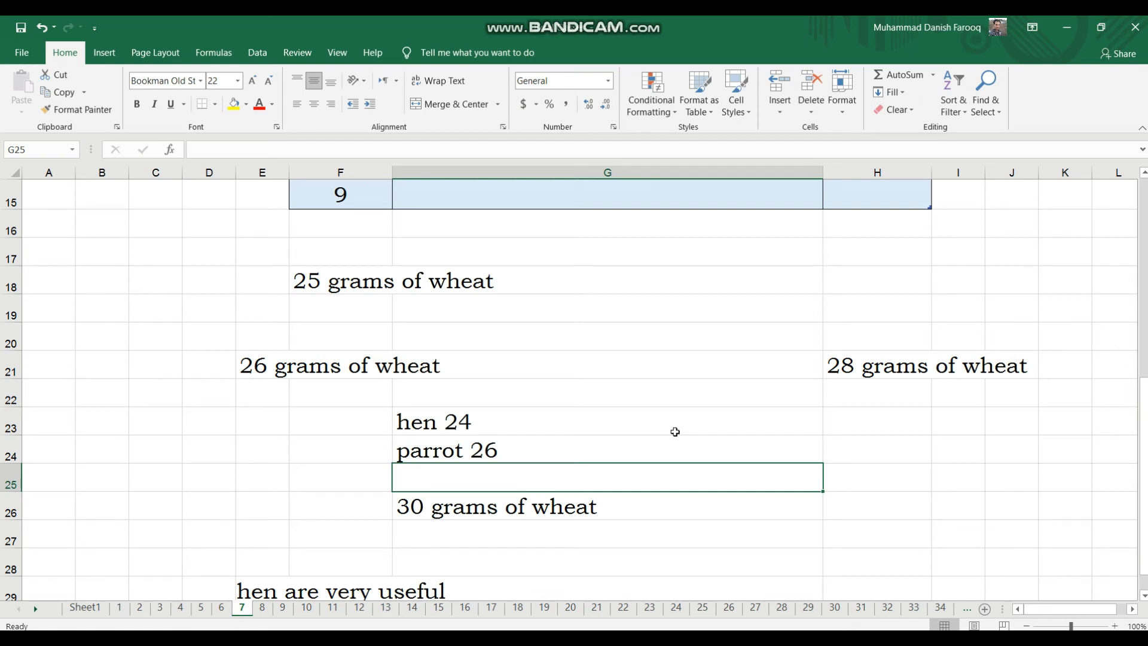
# Edit the text in cell G24 so that it reads "parrot 30".
pyautogui.click(575, 452)
pyautogui.doubleClick(574, 451)
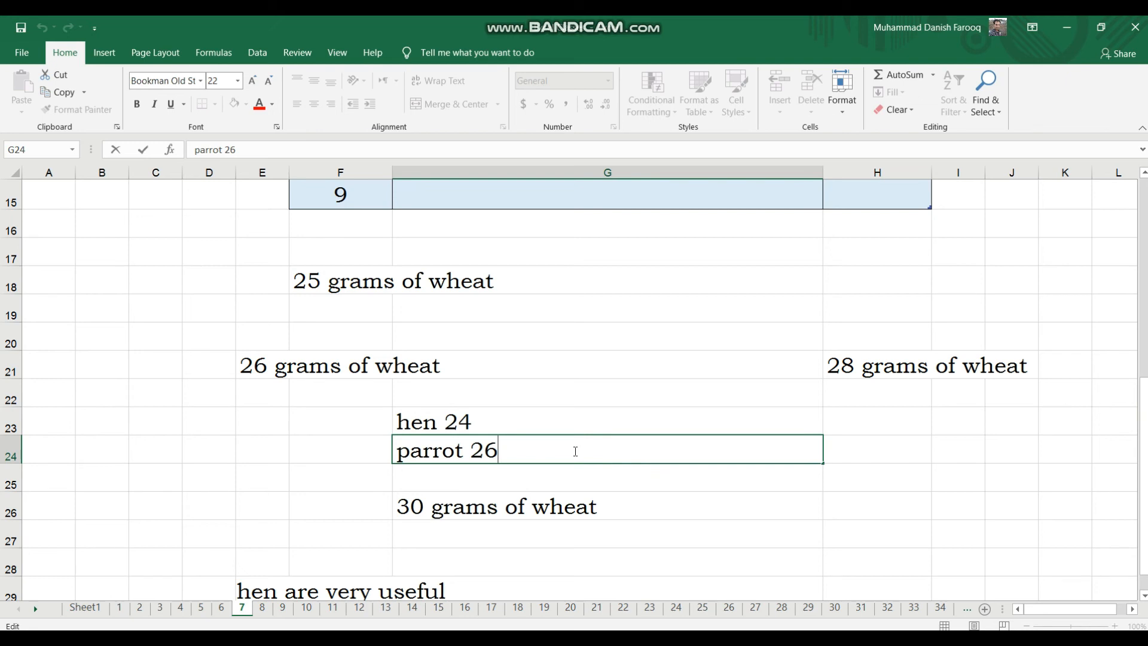
pyautogui.press('BackSpace')
pyautogui.press('BackSpace')
pyautogui.write('30')
pyautogui.press('Return')
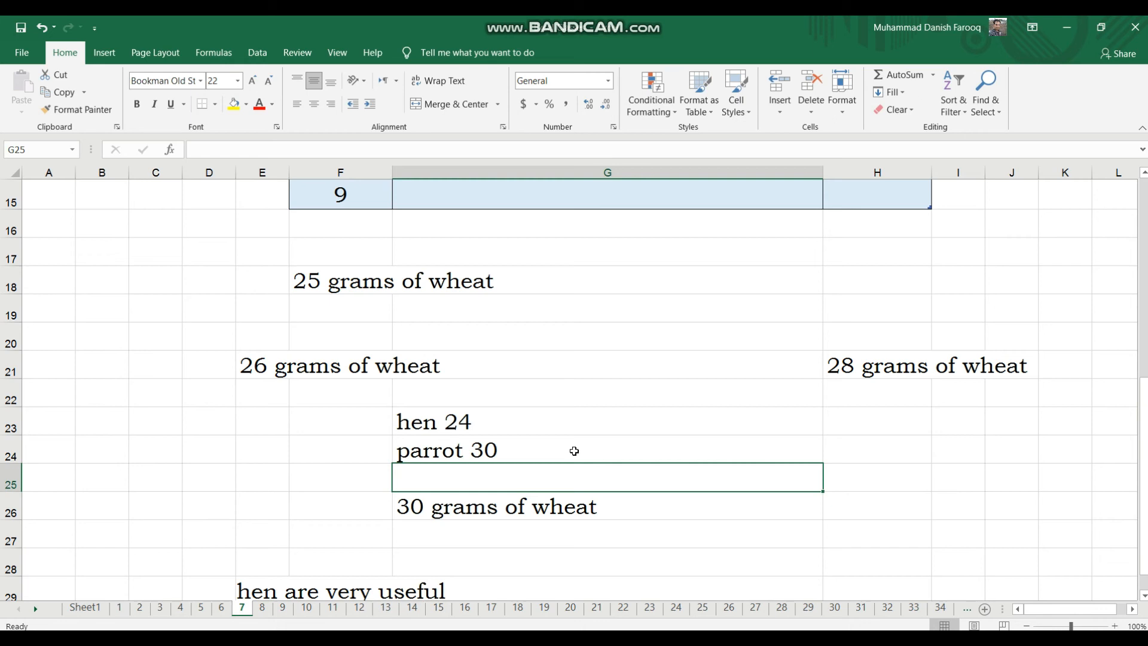
# Undo the last two changes to cell G24, one at a time, and redo its "parrot 26" entry.
pyautogui.hotkey('ctrl', 'z')
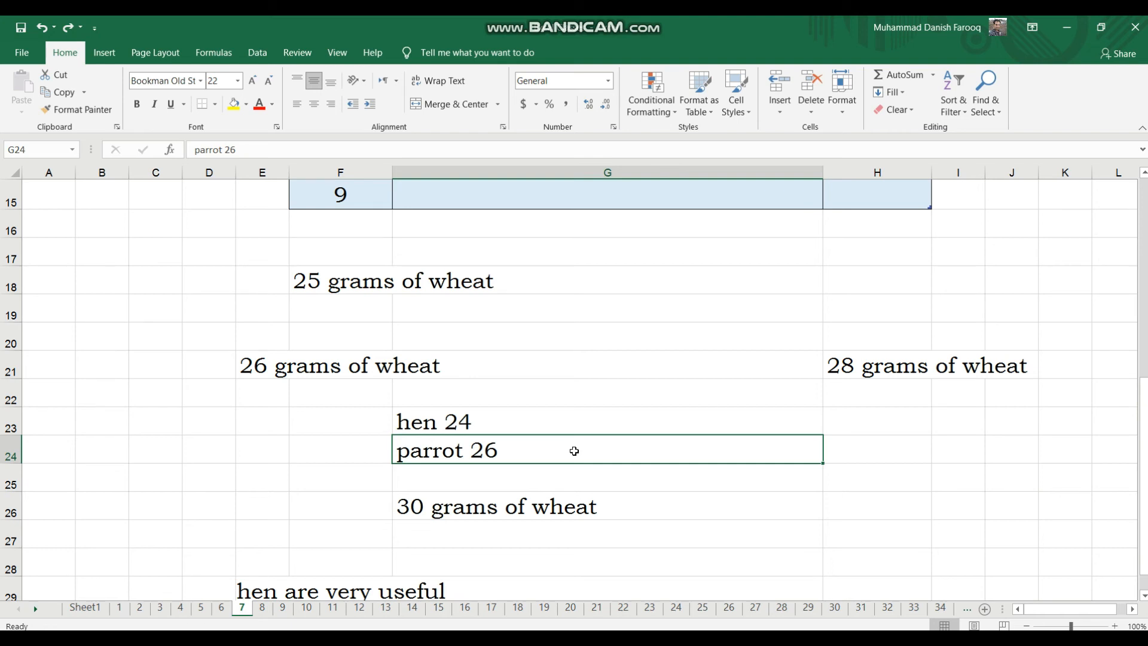
pyautogui.press('Delete')
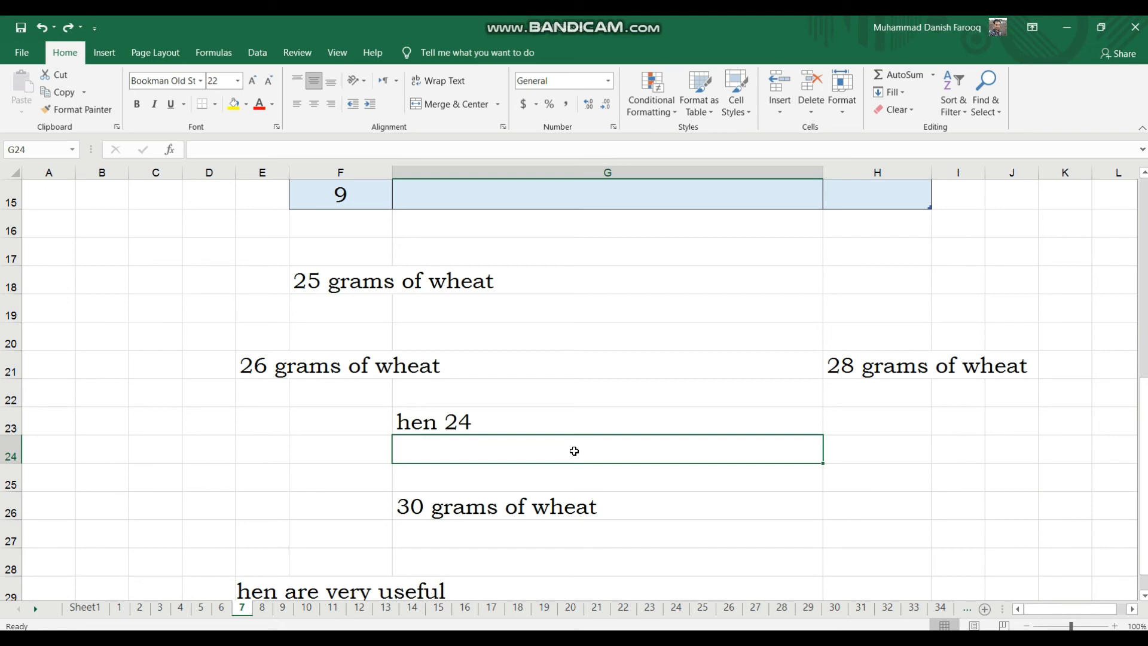
pyautogui.write('parrot 26')
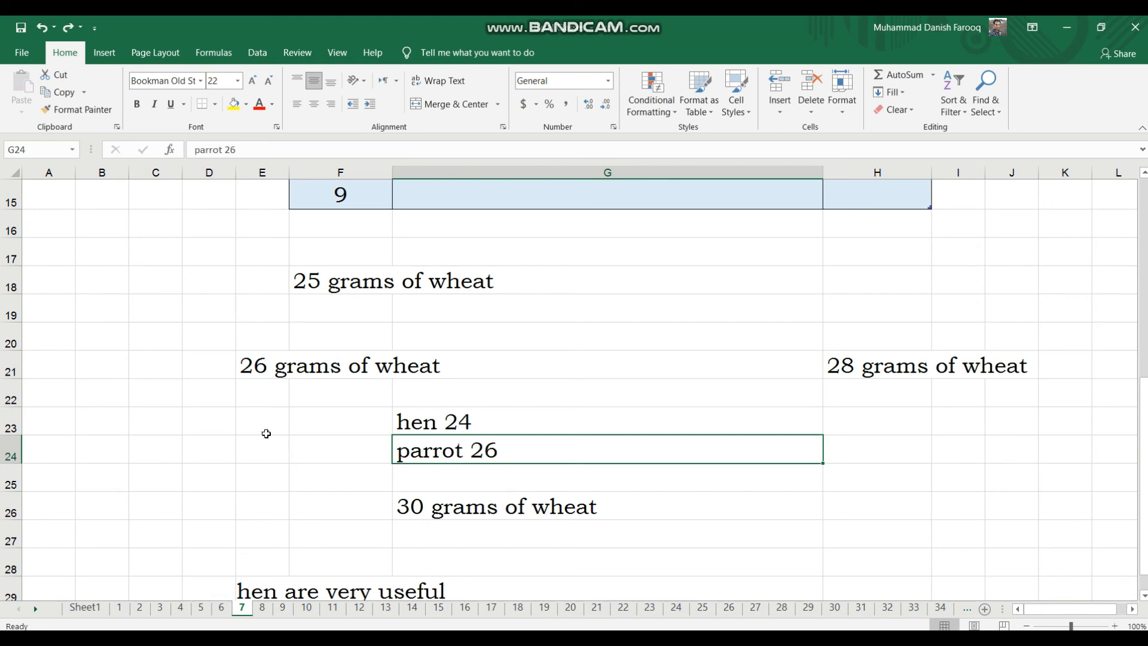
# Enter the shortcut note "Ctrl+Z" in C12 for the Undo topic and "Ctrl+y" in C13 for the Redo topic.
pyautogui.scroll(5, 266, 433)
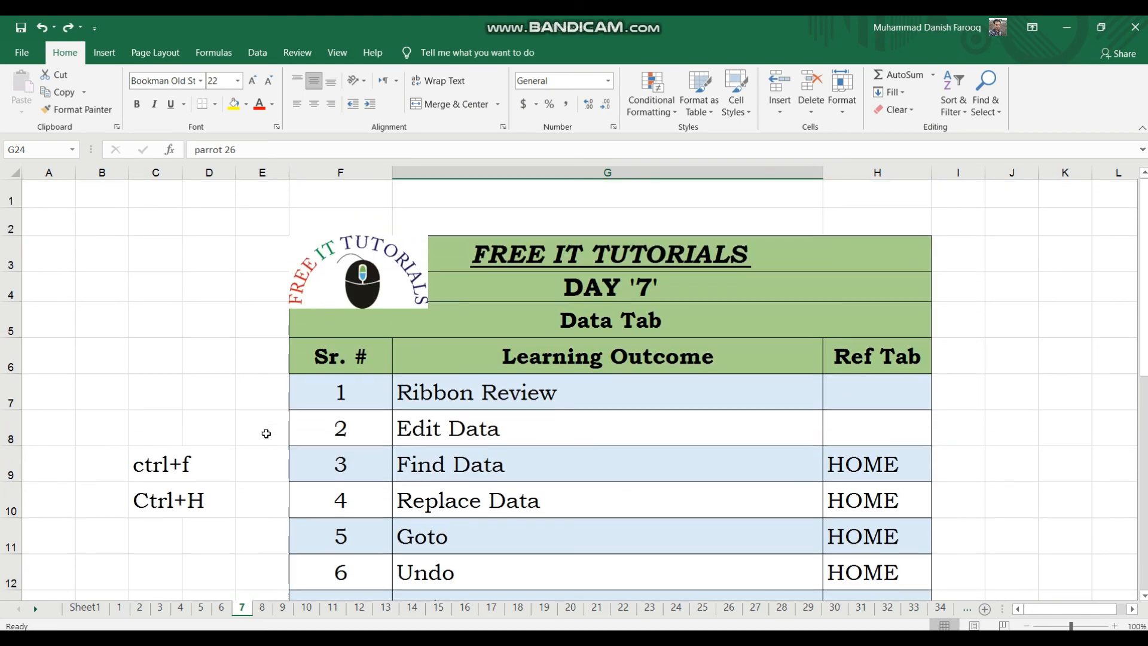
pyautogui.click(173, 558)
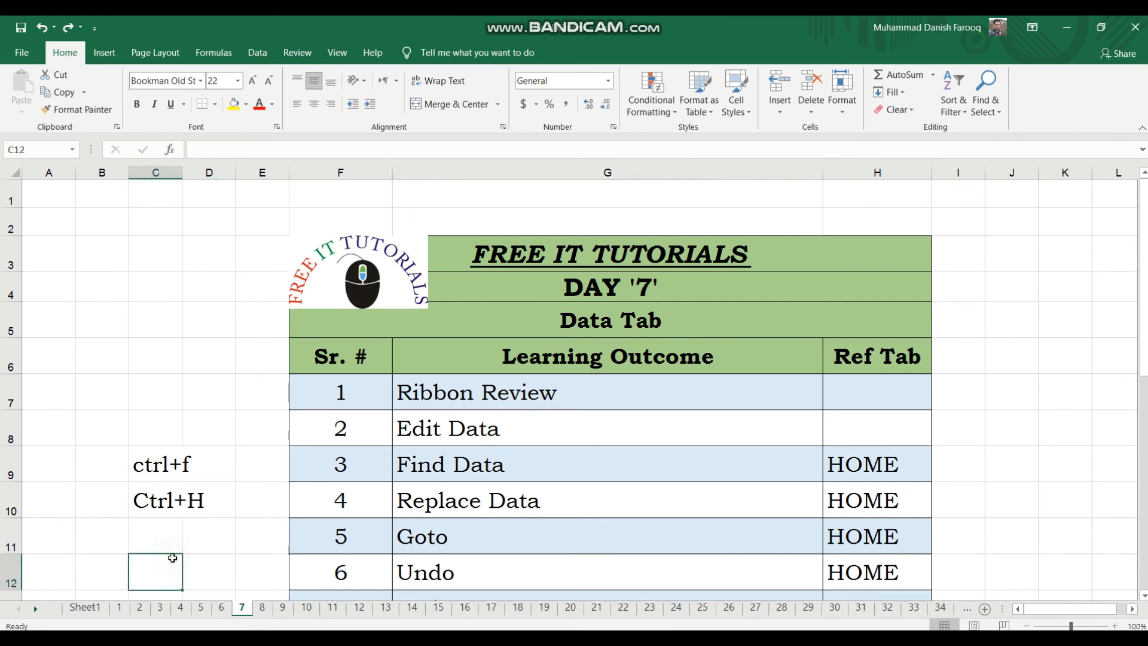
pyautogui.write('Crt')
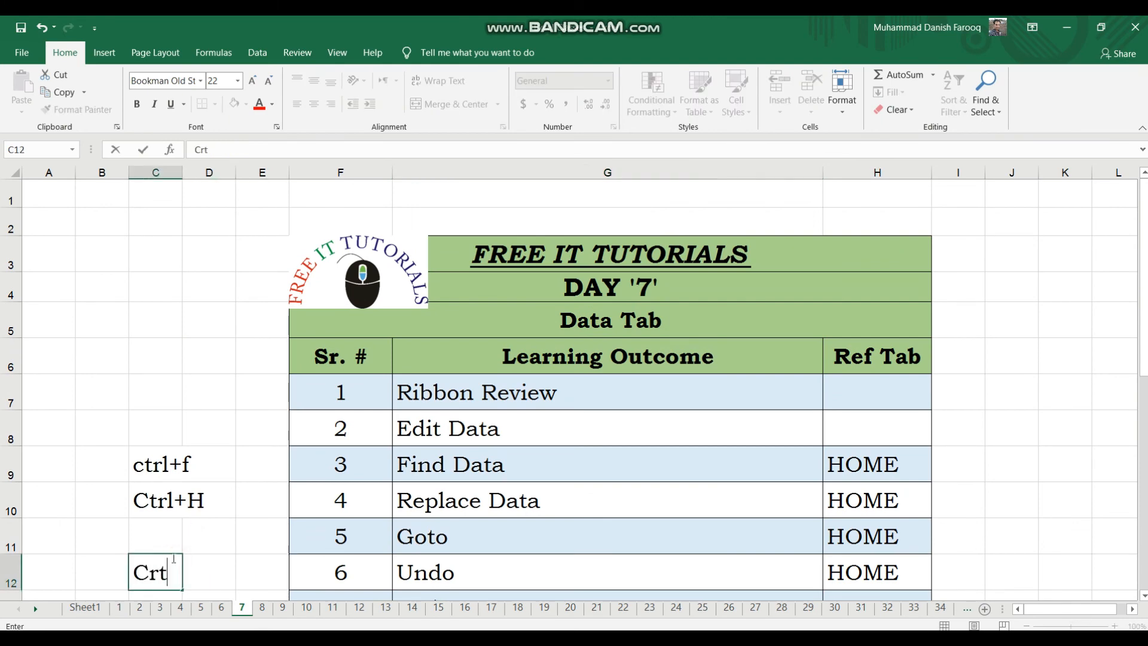
pyautogui.press('BackSpace')
pyautogui.press('BackSpace')
pyautogui.write('trl+Z')
pyautogui.press('Return')
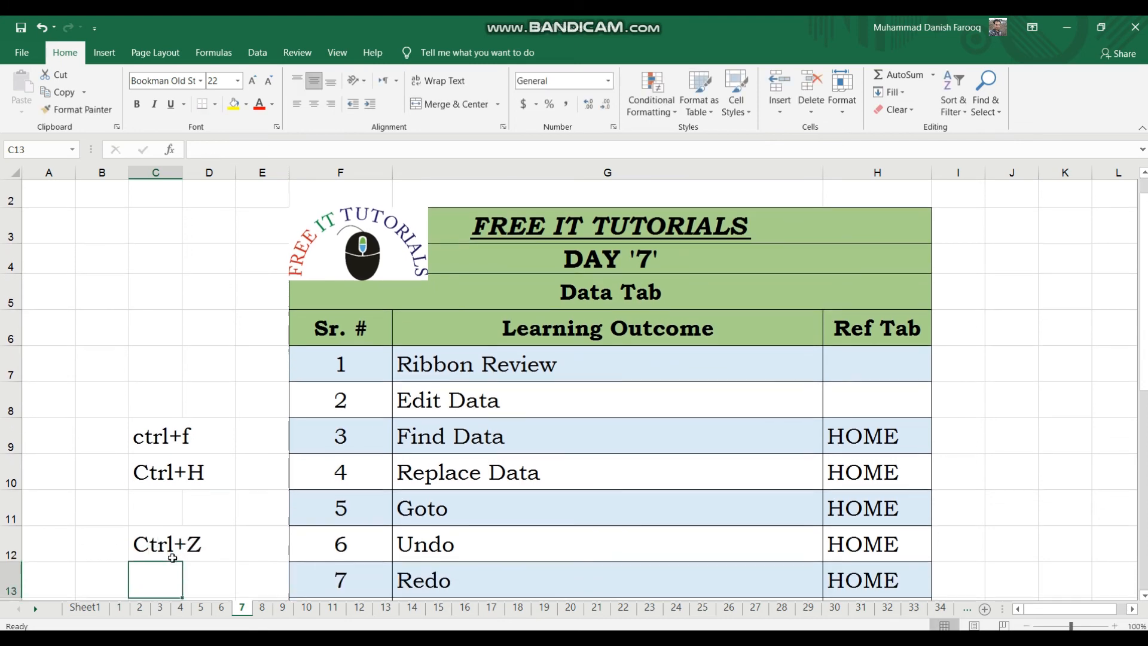
pyautogui.write('Ctrl')
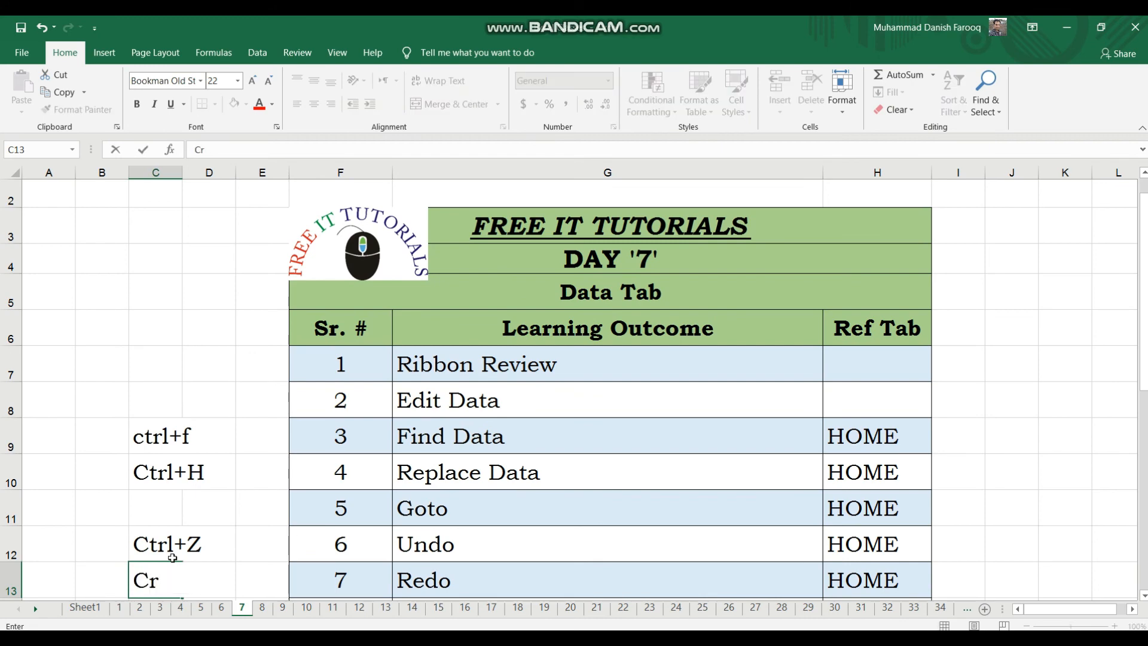
pyautogui.write('+y')
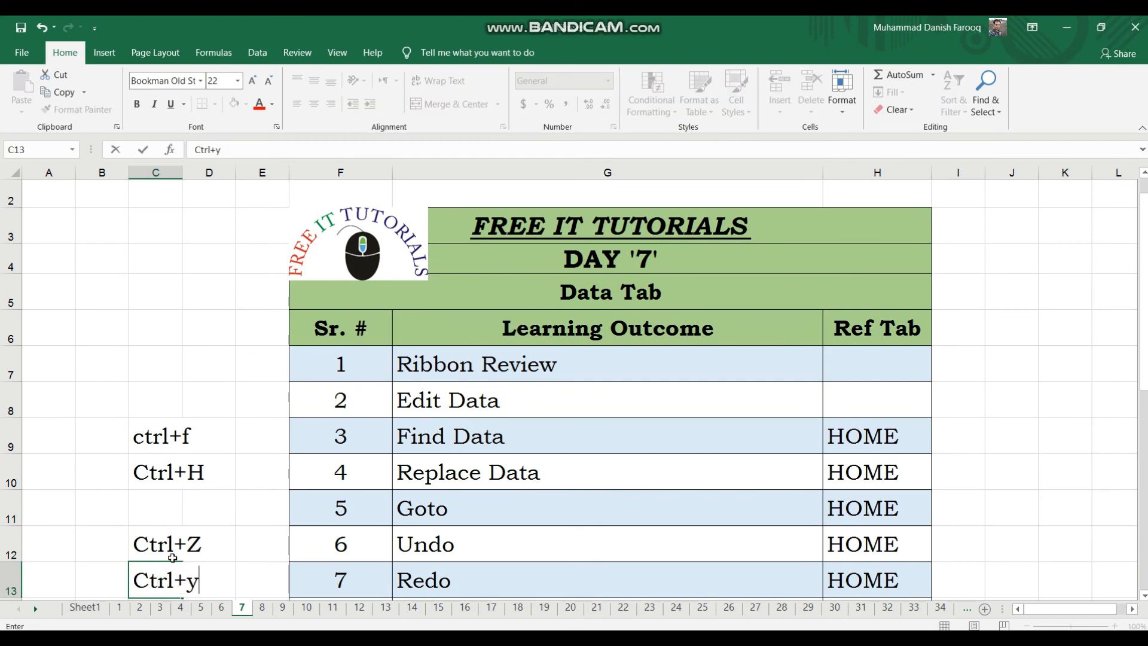
pyautogui.press('Return')
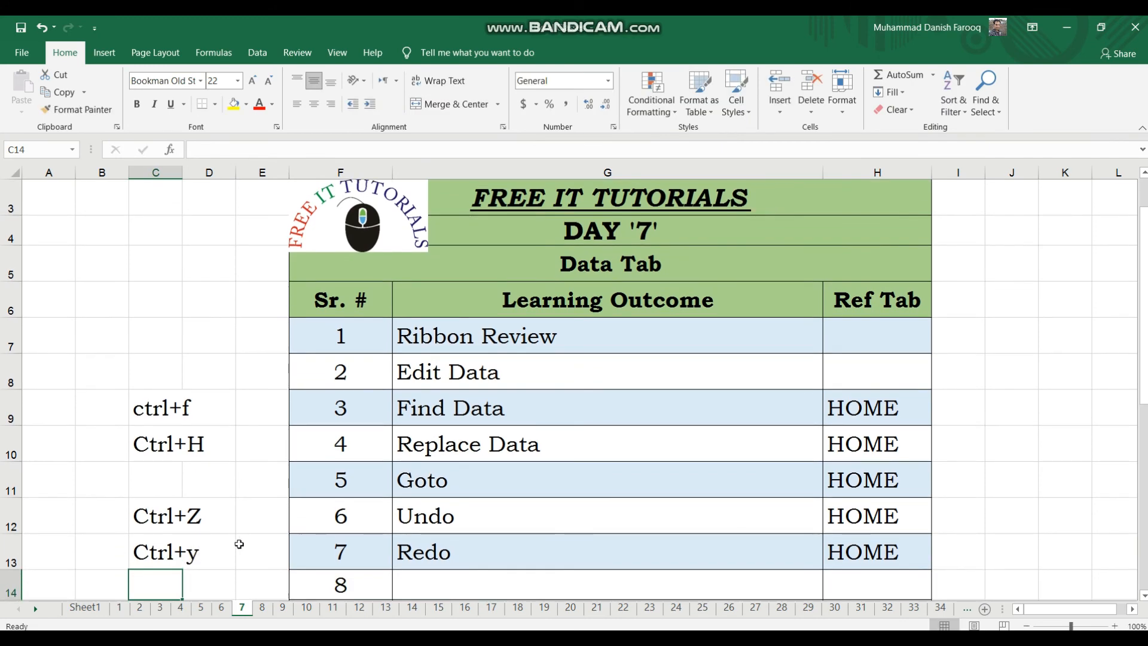
# Undo the shortcut entries in C13 and C12 one at a time, and redo both of them.
pyautogui.scroll(1, 284, 584)
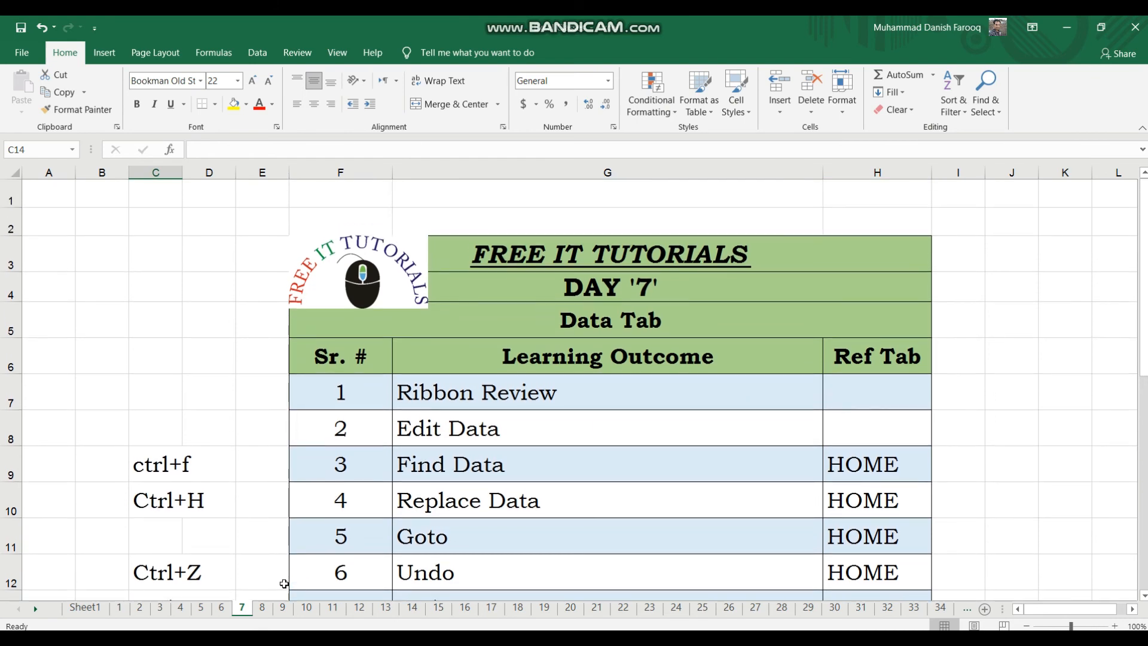
pyautogui.scroll(-3, 284, 584)
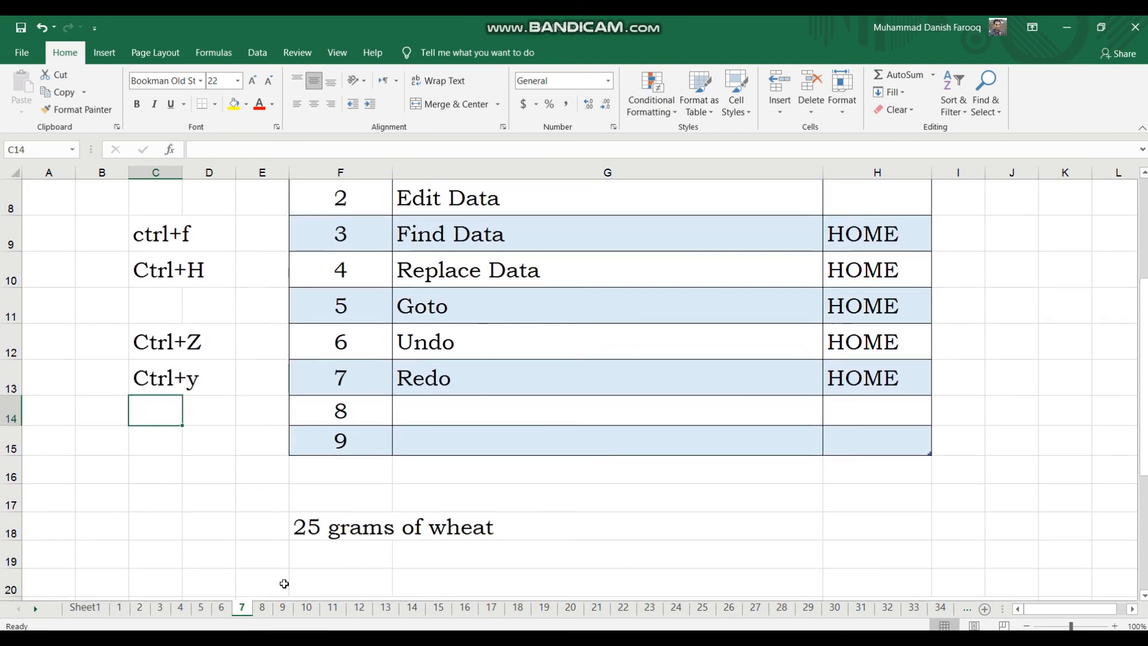
pyautogui.scroll(3, 284, 583)
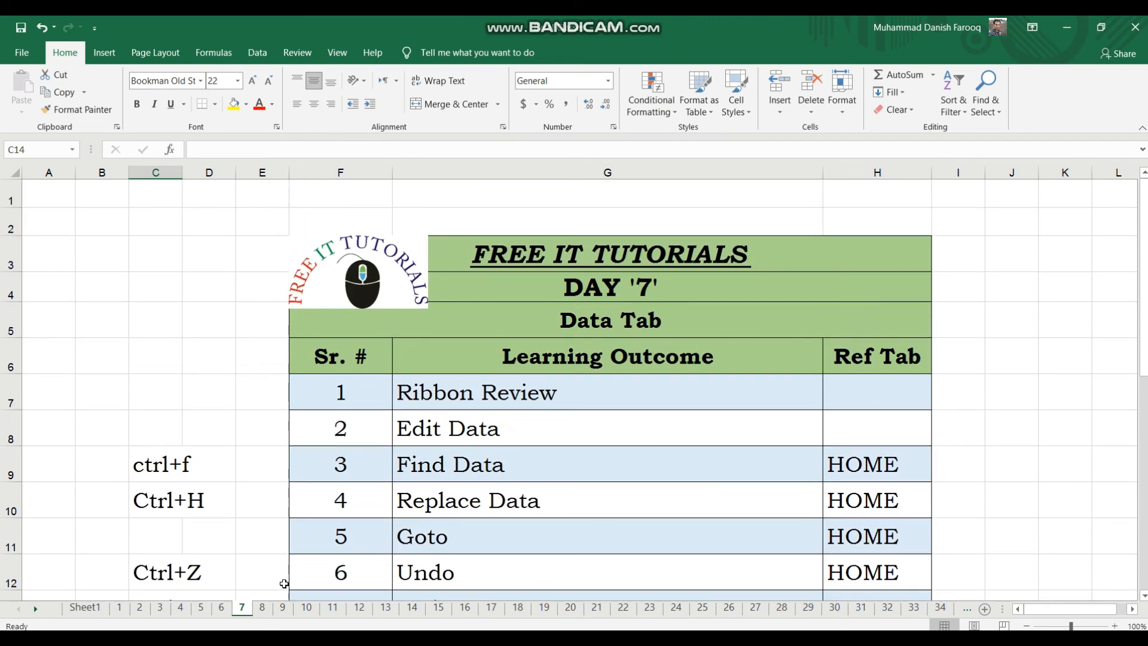
pyautogui.scroll(-3, 284, 583)
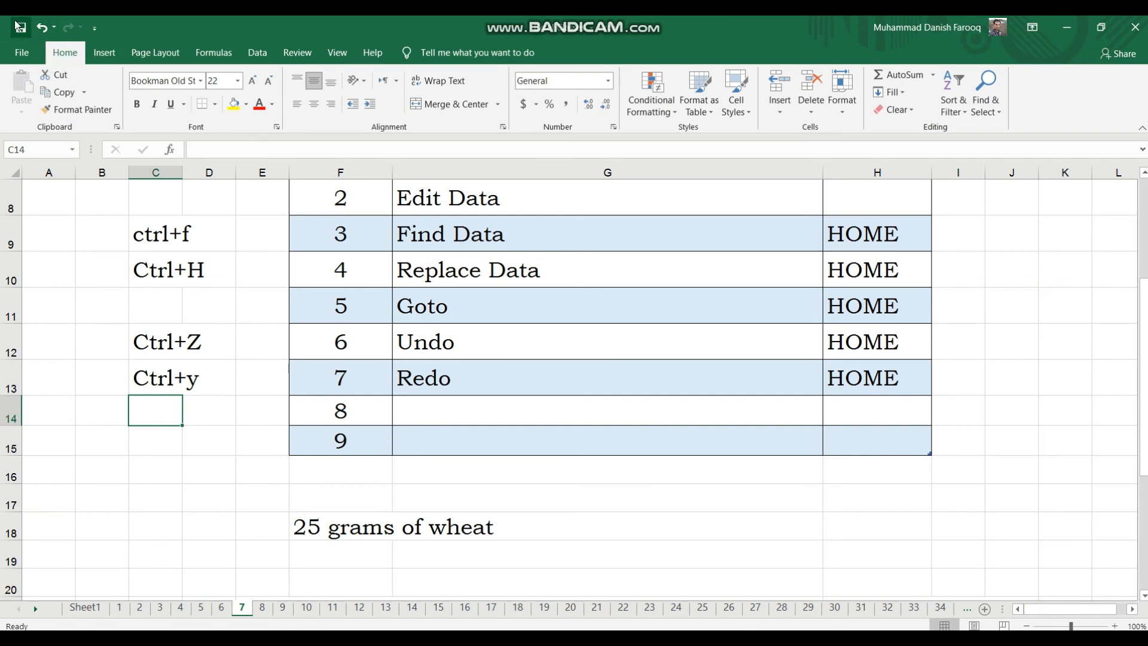
pyautogui.click(44, 31)
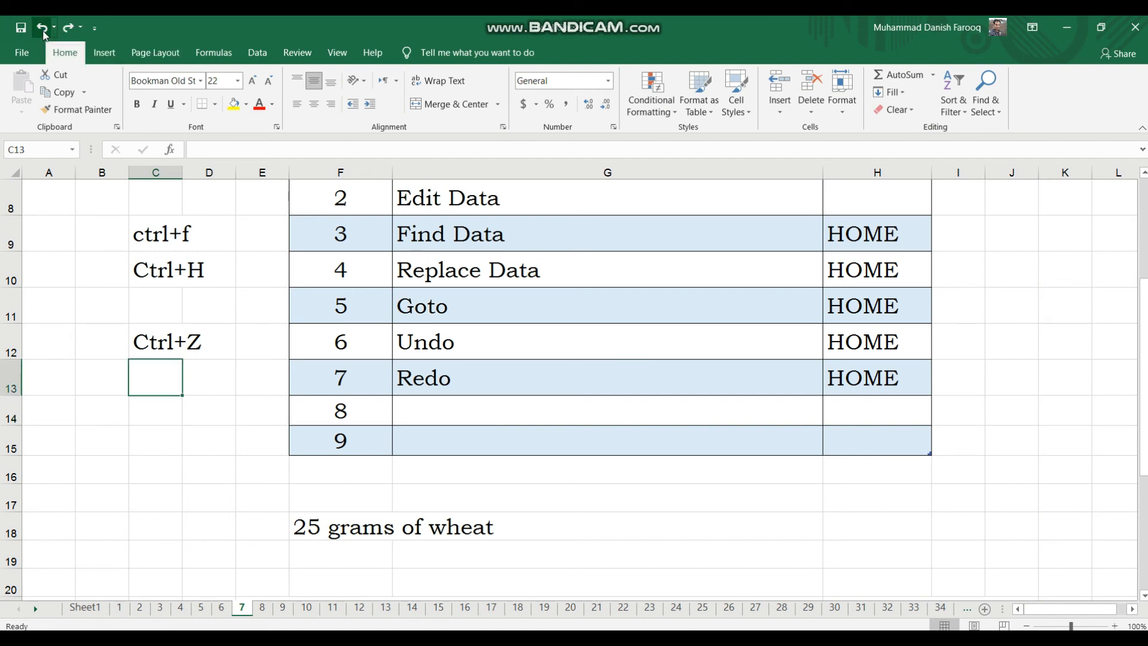
pyautogui.click(44, 34)
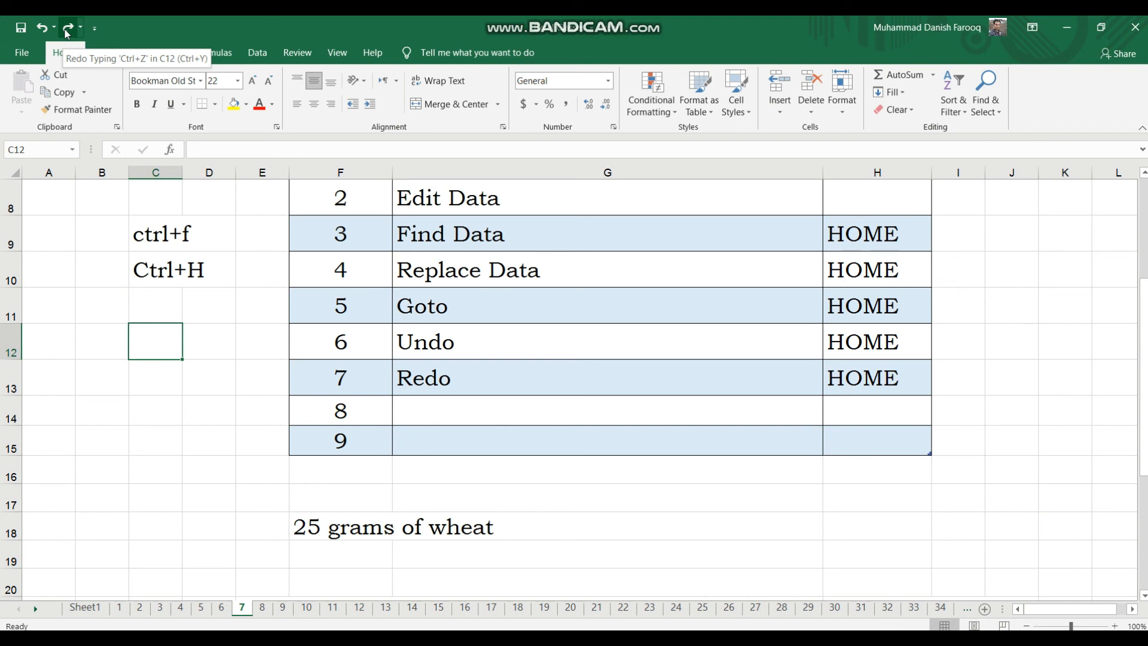
pyautogui.click(67, 31)
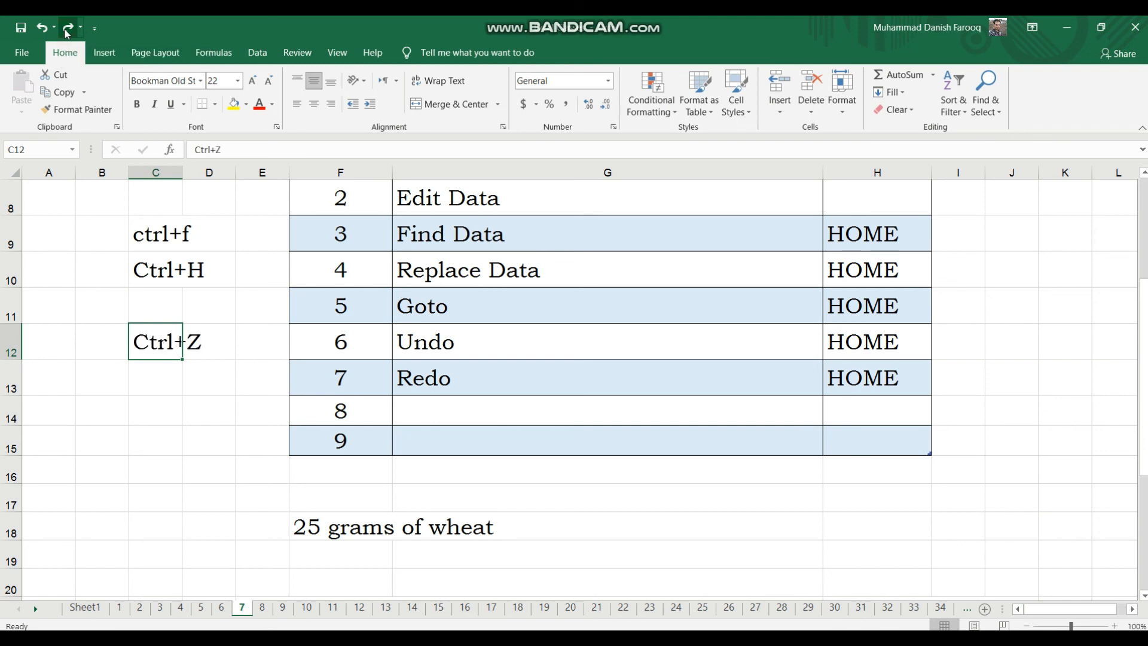
pyautogui.click(66, 31)
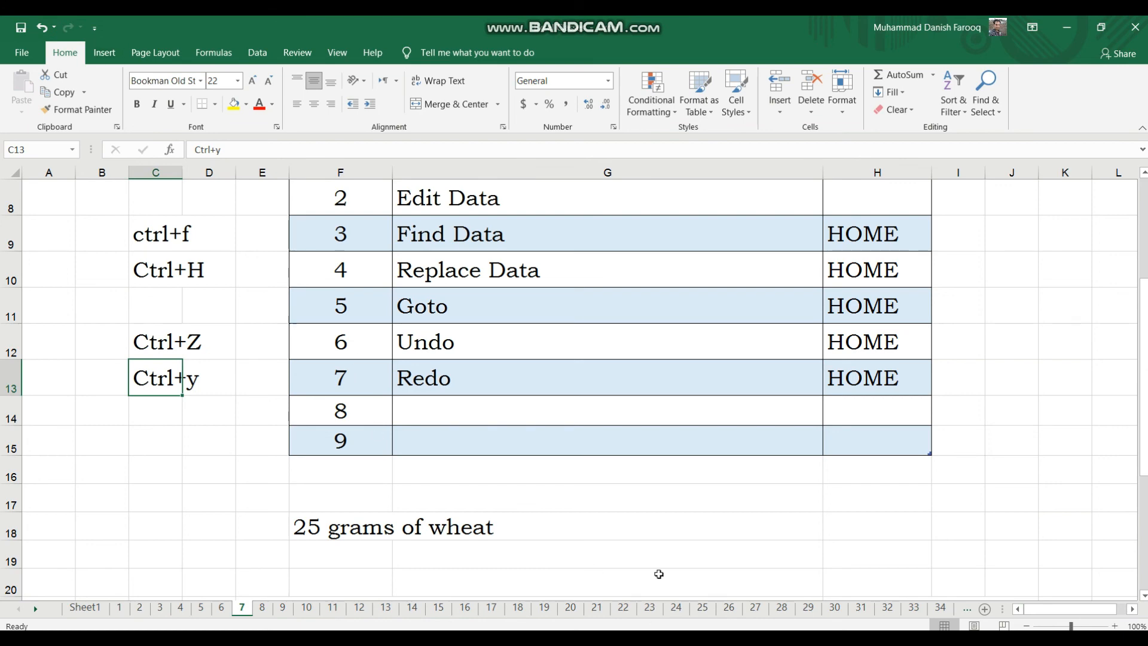
# Review the Day 7 topics and their shortcut notes, and look over the available find and select commands.
pyautogui.scroll(3, 667, 542)
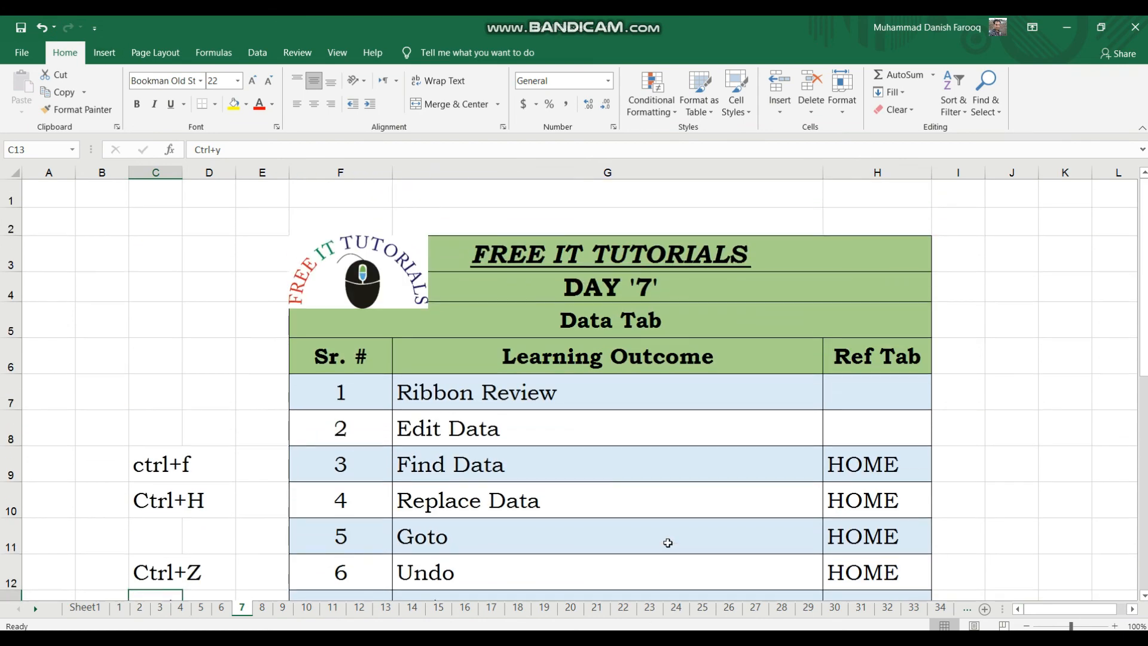
pyautogui.scroll(-3, 667, 542)
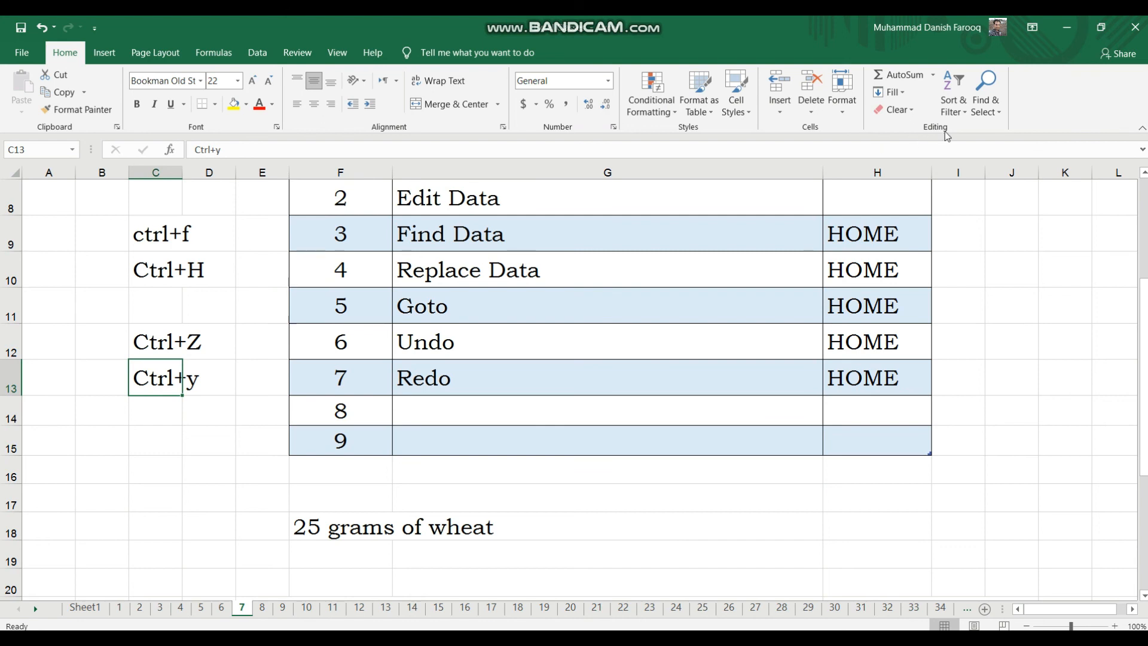
pyautogui.click(987, 105)
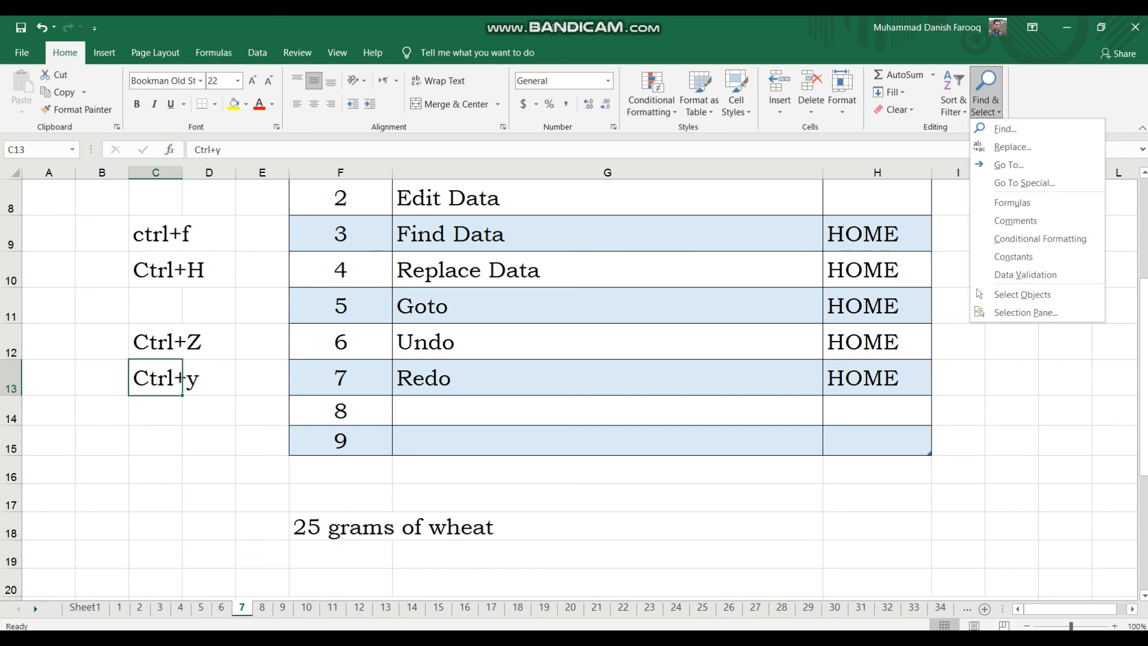
pyautogui.click(891, 554)
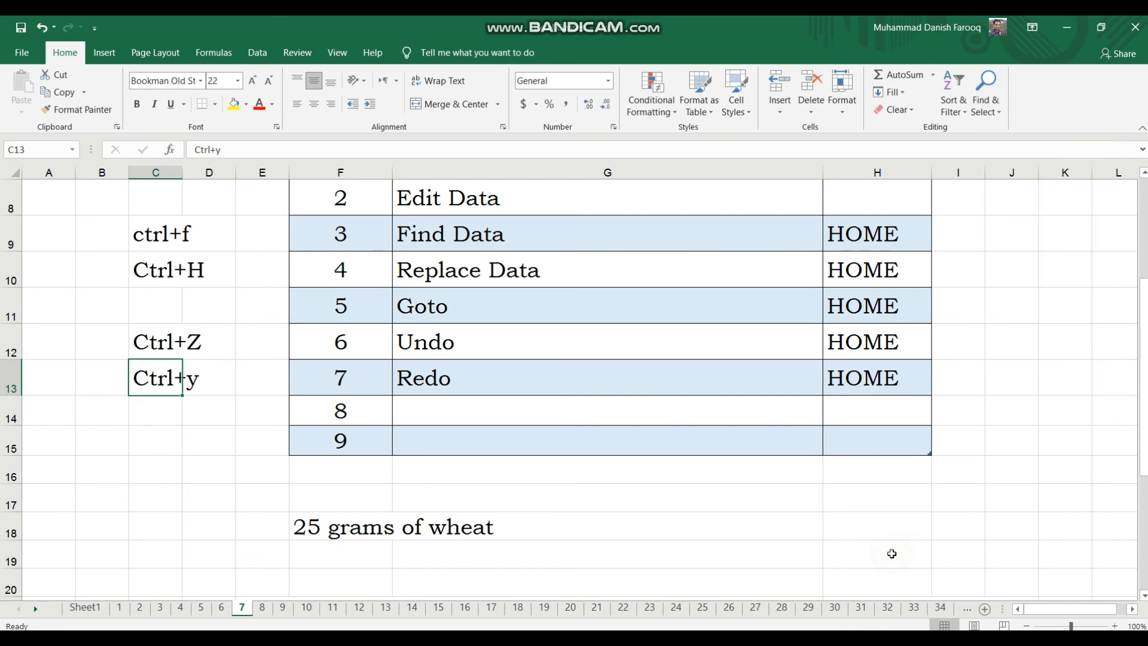
pyautogui.scroll(3, 891, 506)
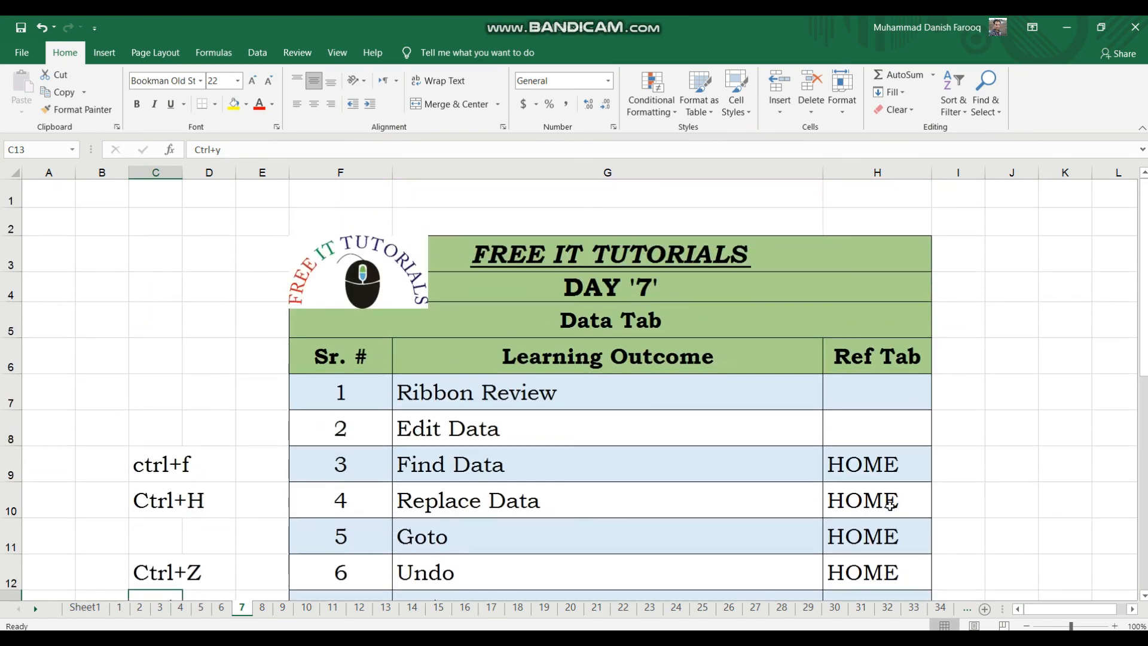
pyautogui.scroll(-3, 890, 505)
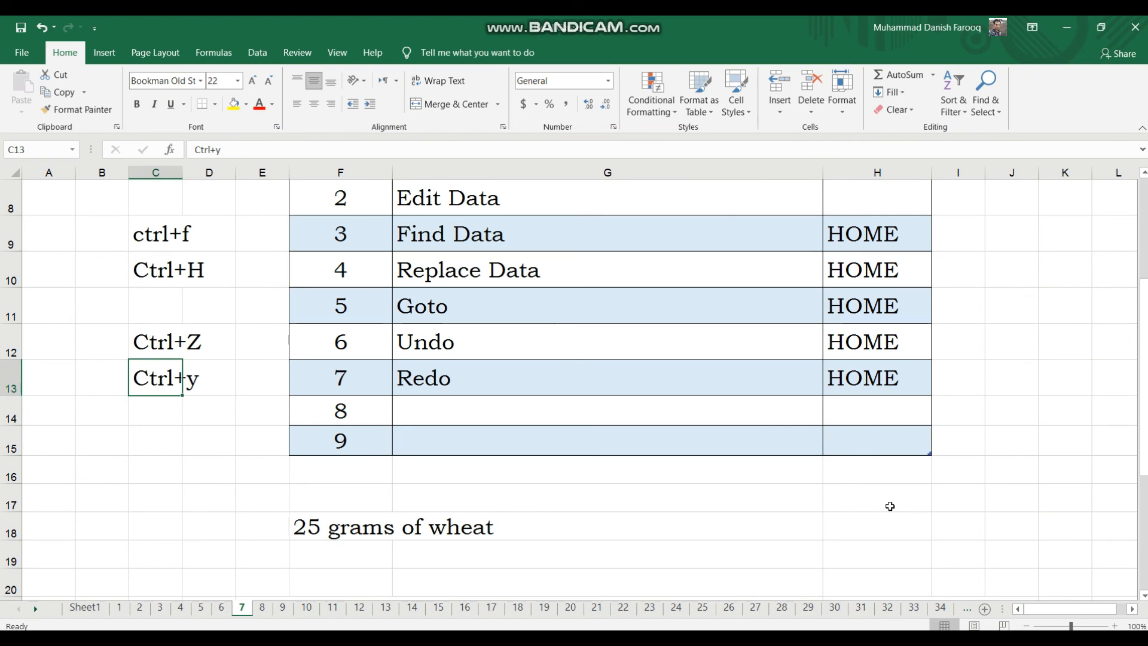
pyautogui.scroll(-2, 890, 506)
pyautogui.scroll(2, 889, 506)
pyautogui.scroll(3, 890, 506)
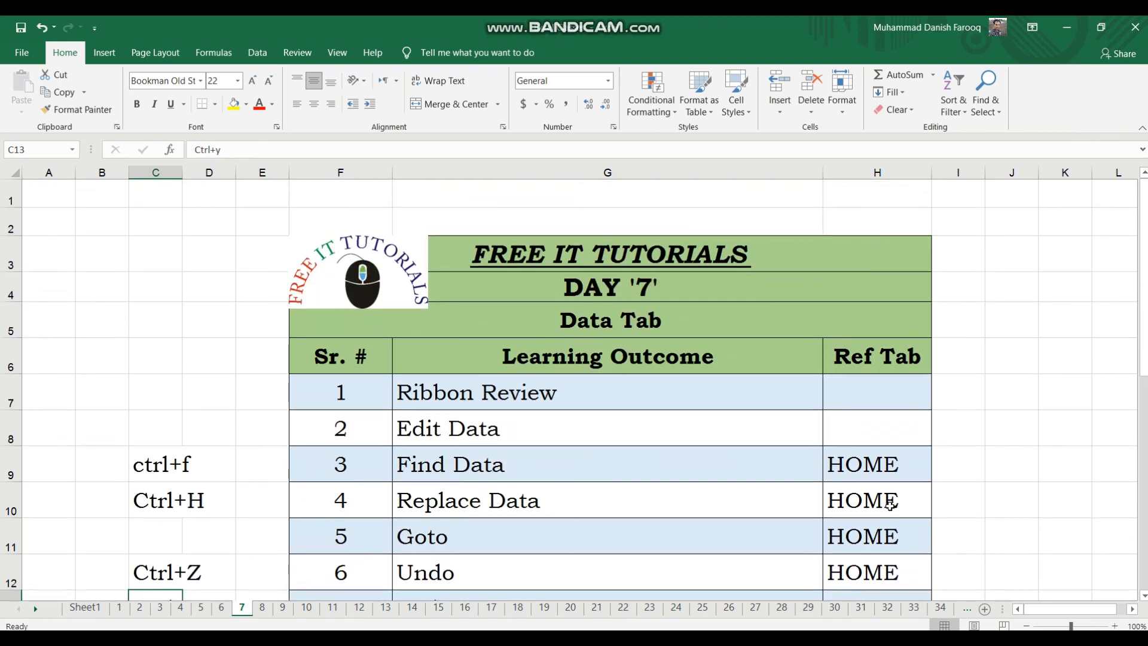